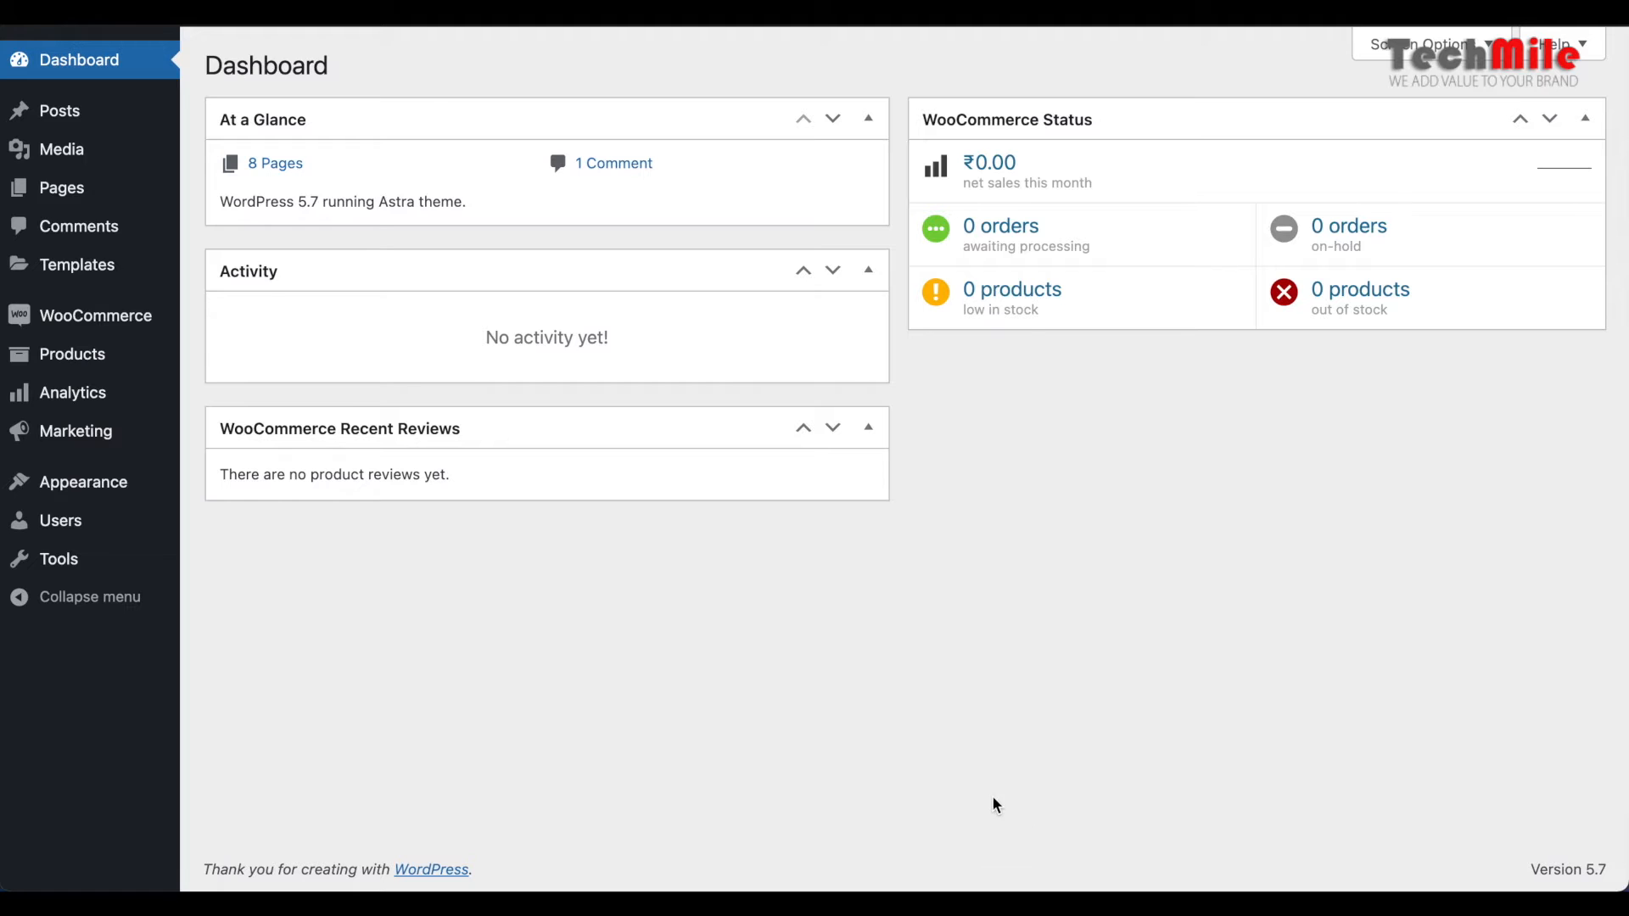
Open the list of all products and look through the existing entries and the options for adding products
mouse_move(82, 366)
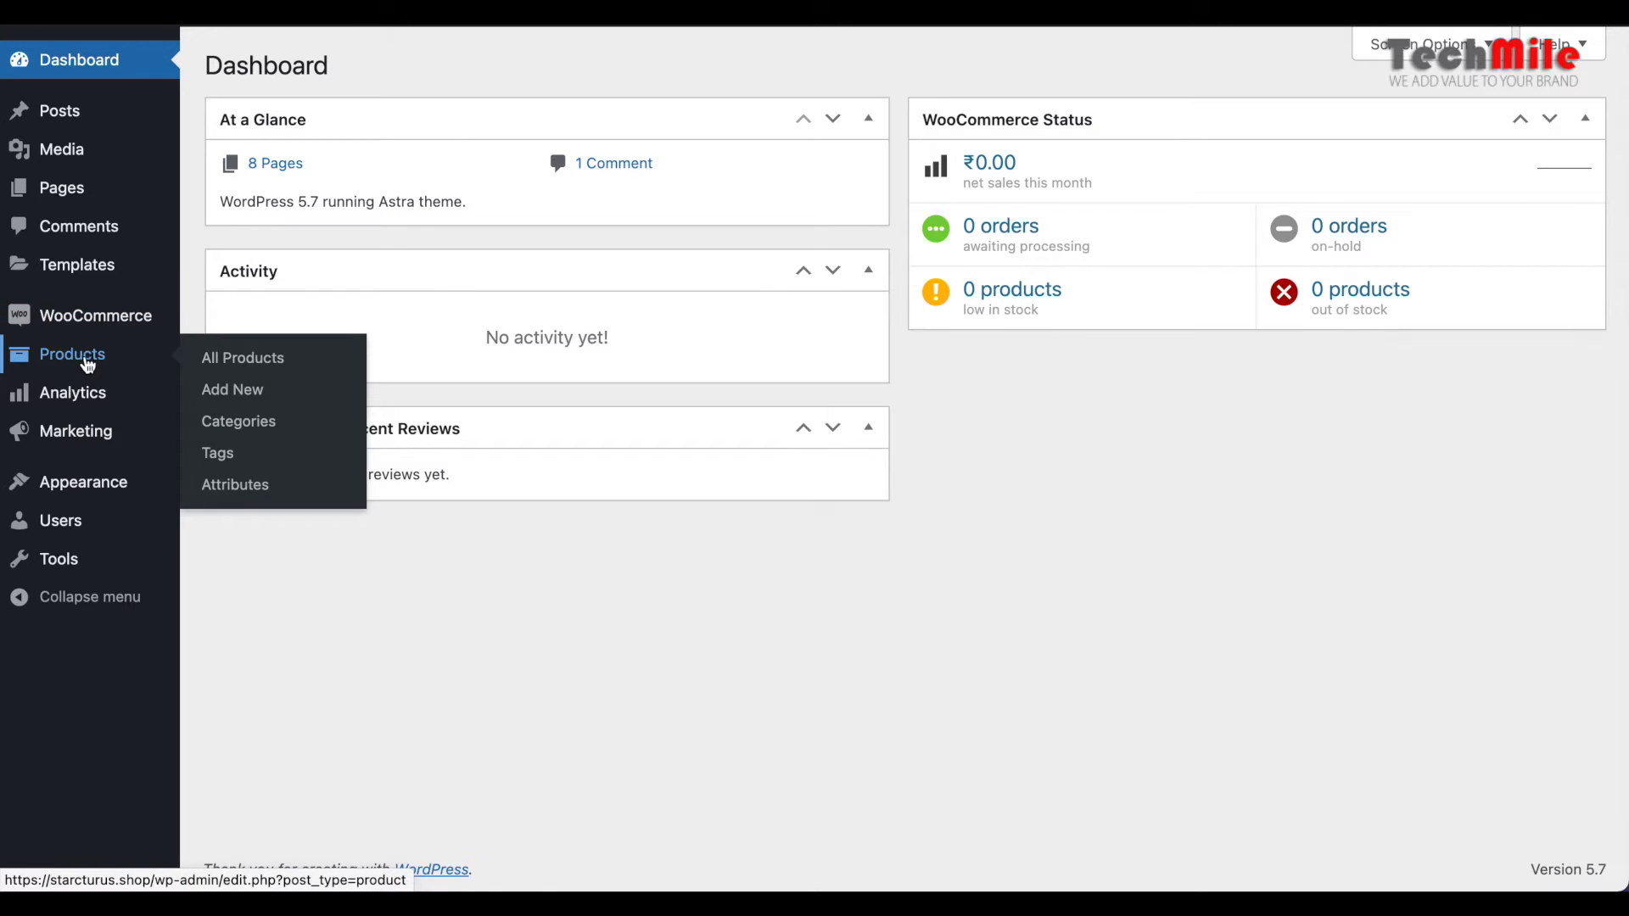
left_click(245, 367)
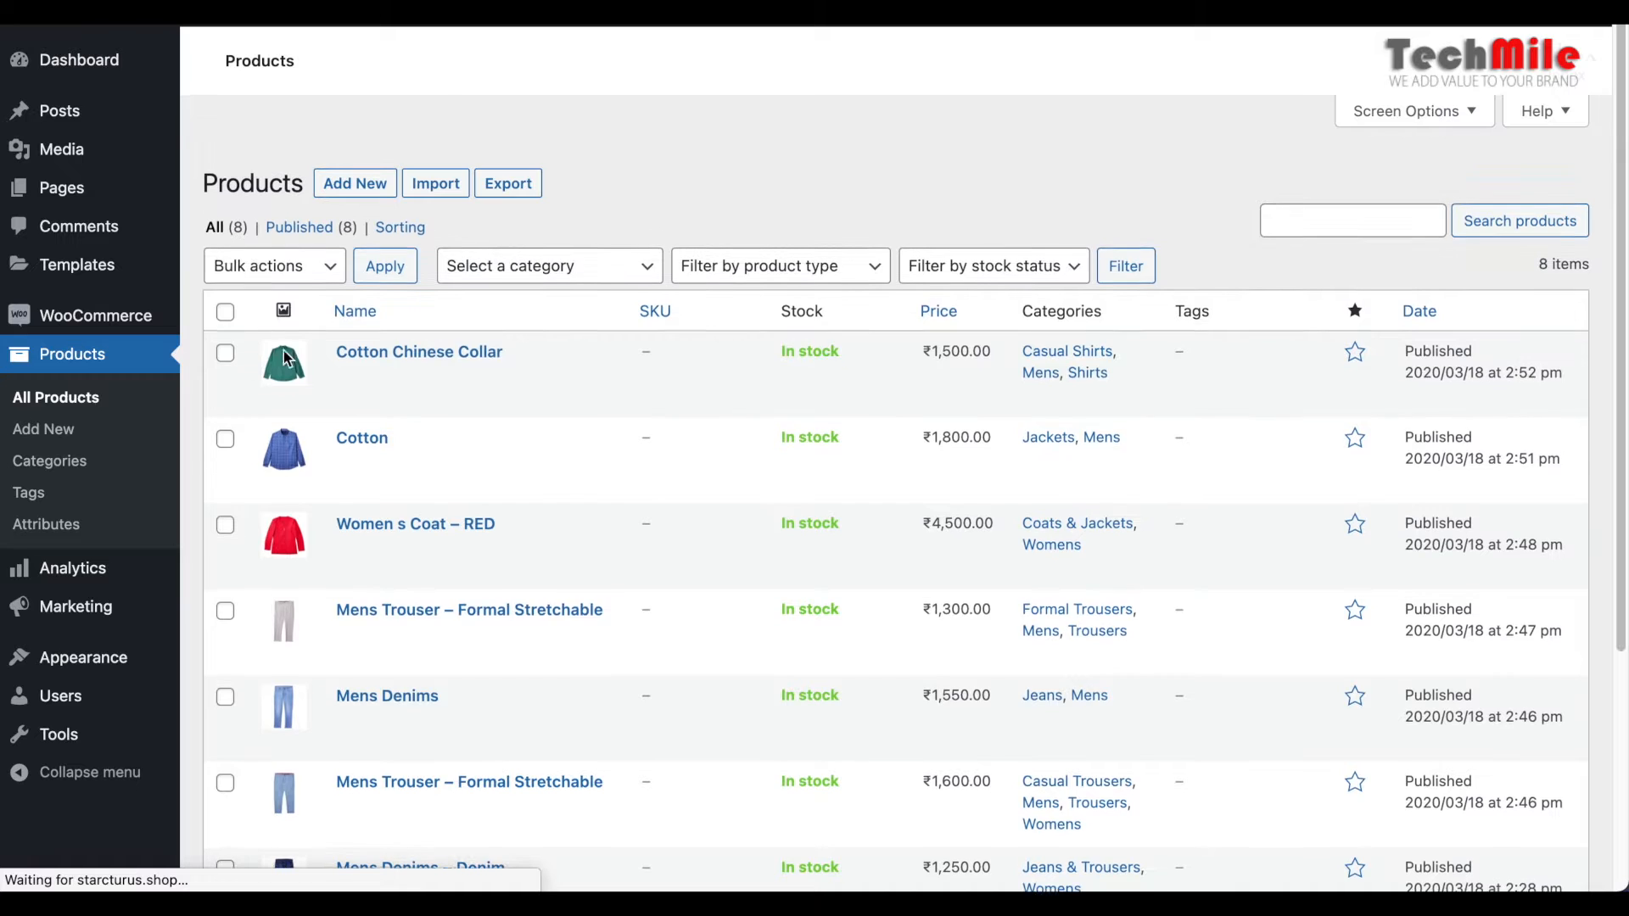
scroll(917, 483, "down", 1)
left_click(730, 329)
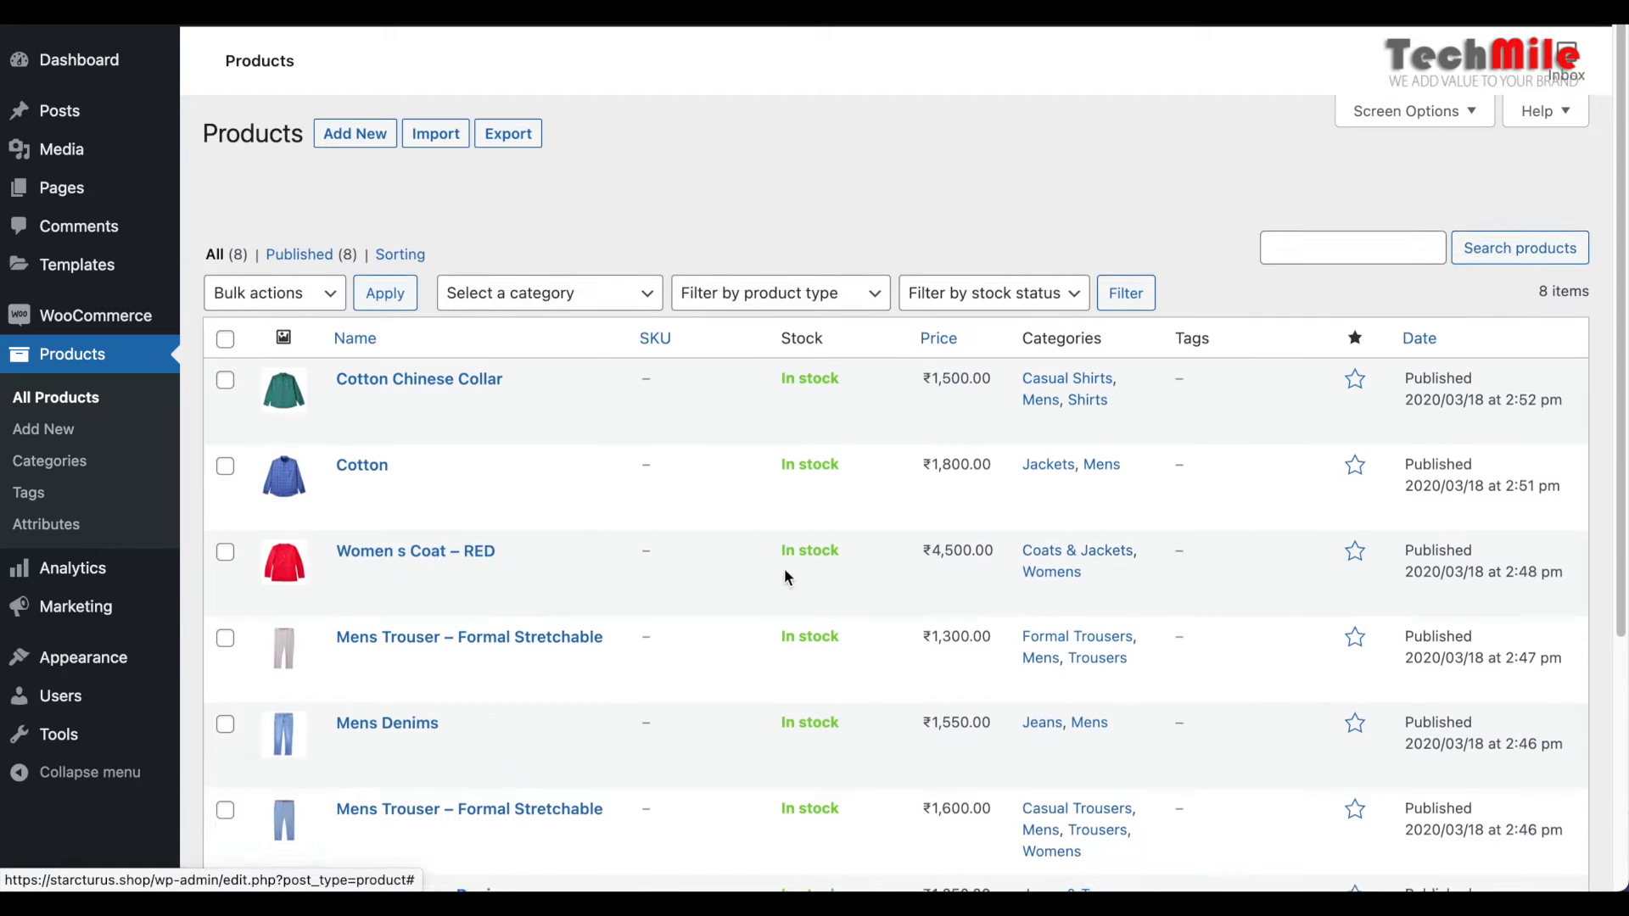
scroll(781, 555, "down", 3)
scroll(785, 582, "down", 2)
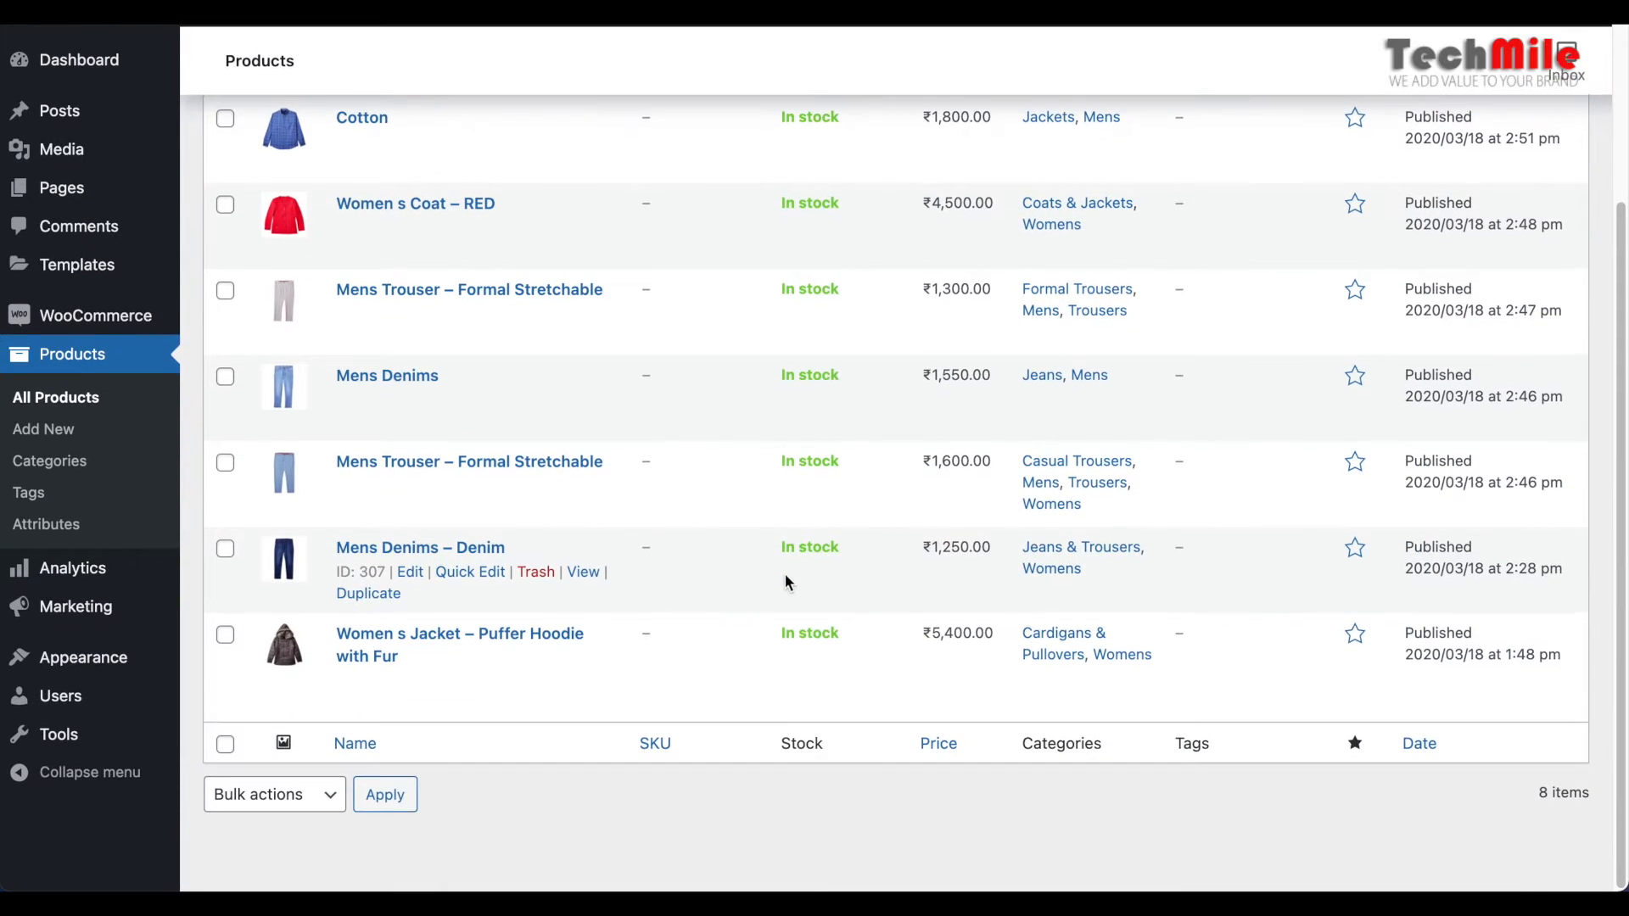
scroll(786, 577, "up", 2)
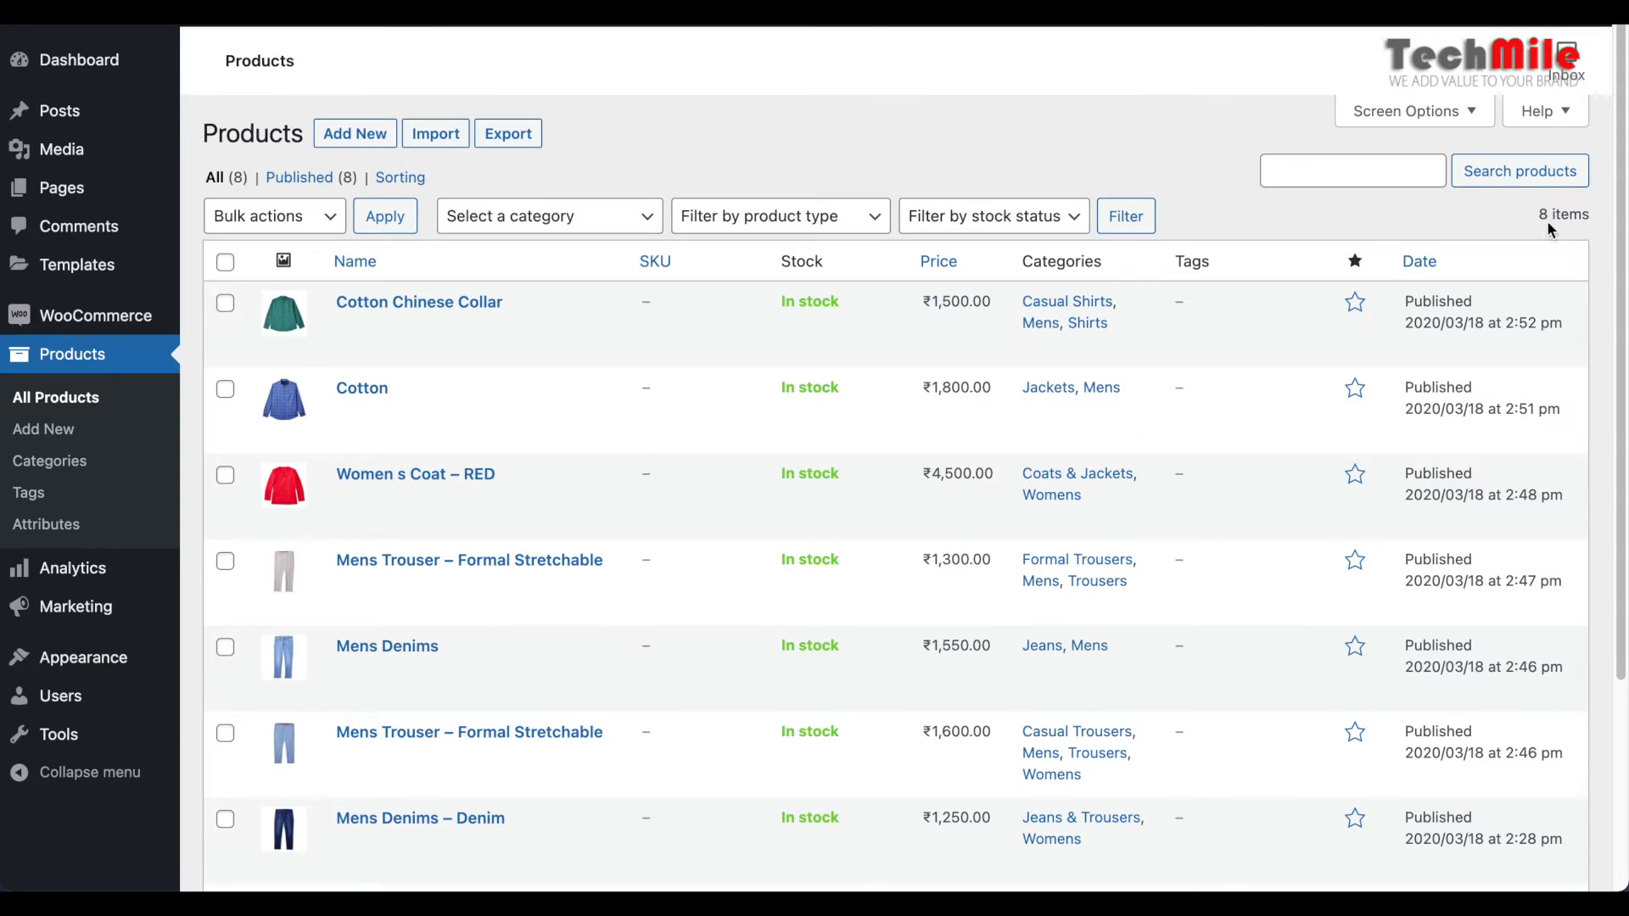
left_click_drag(1534, 219, 1602, 220)
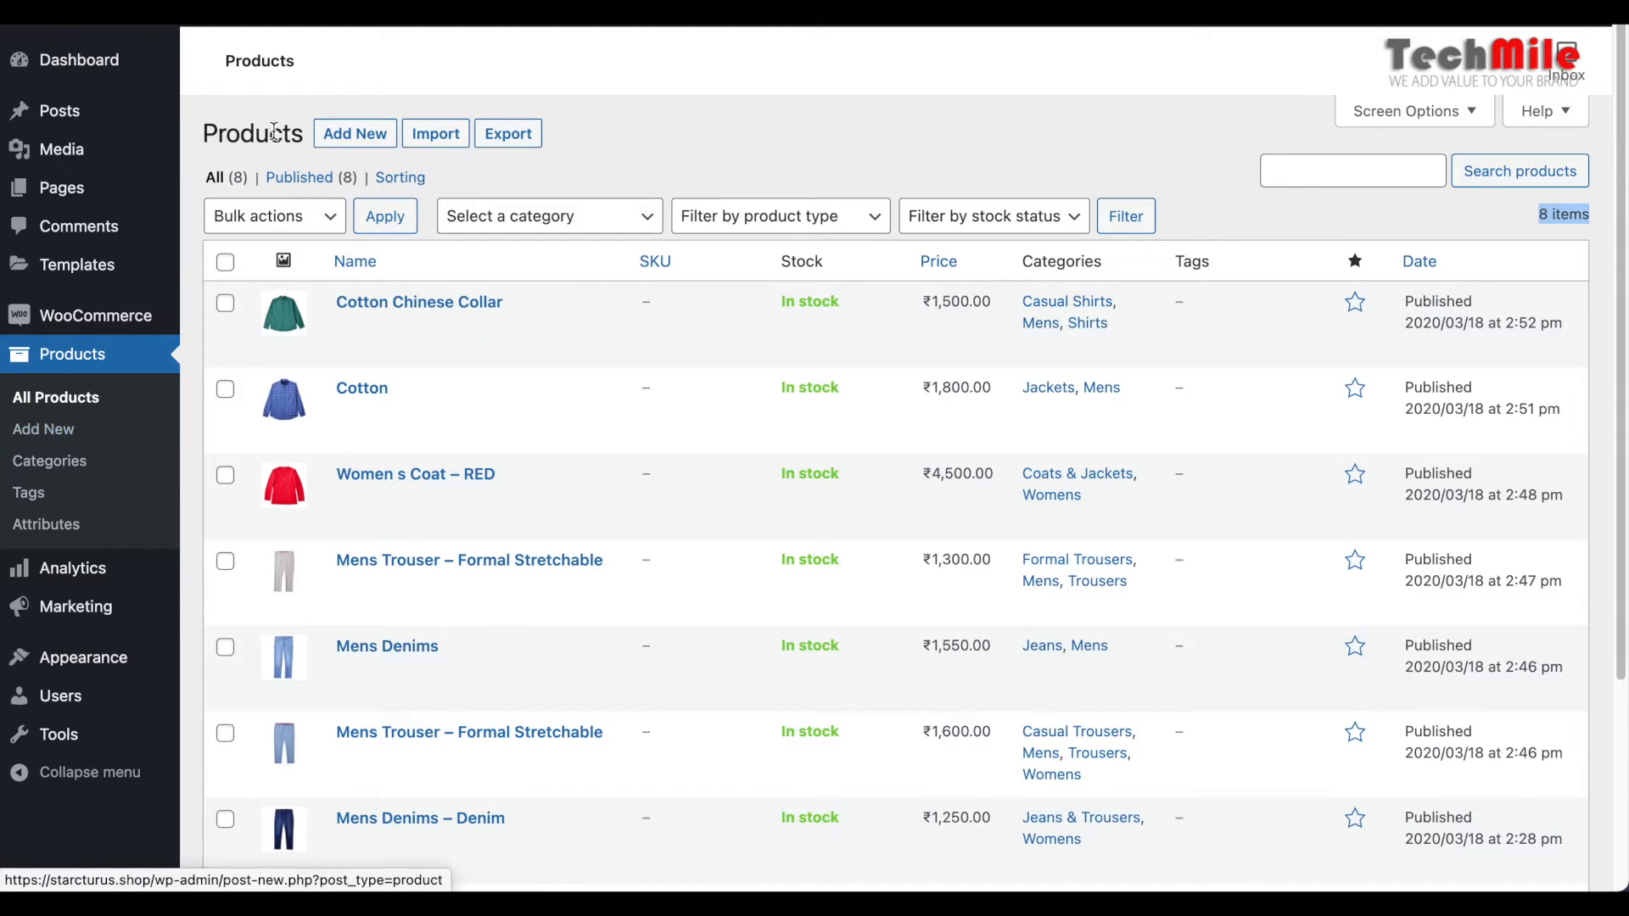
left_click_drag(205, 134, 387, 139)
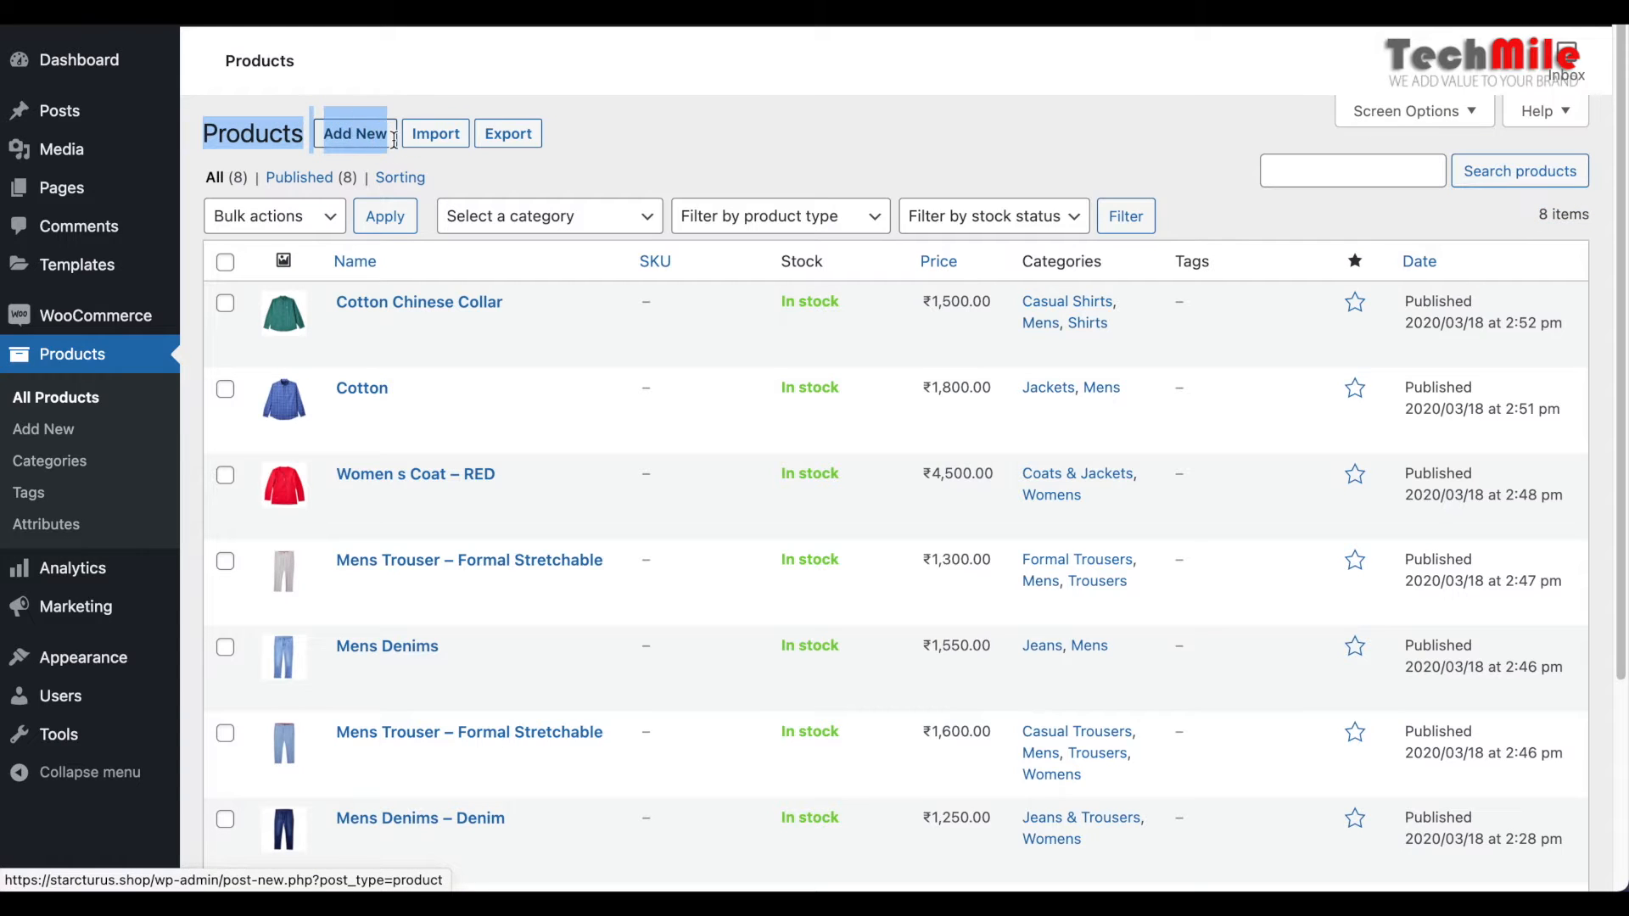
left_click(406, 97)
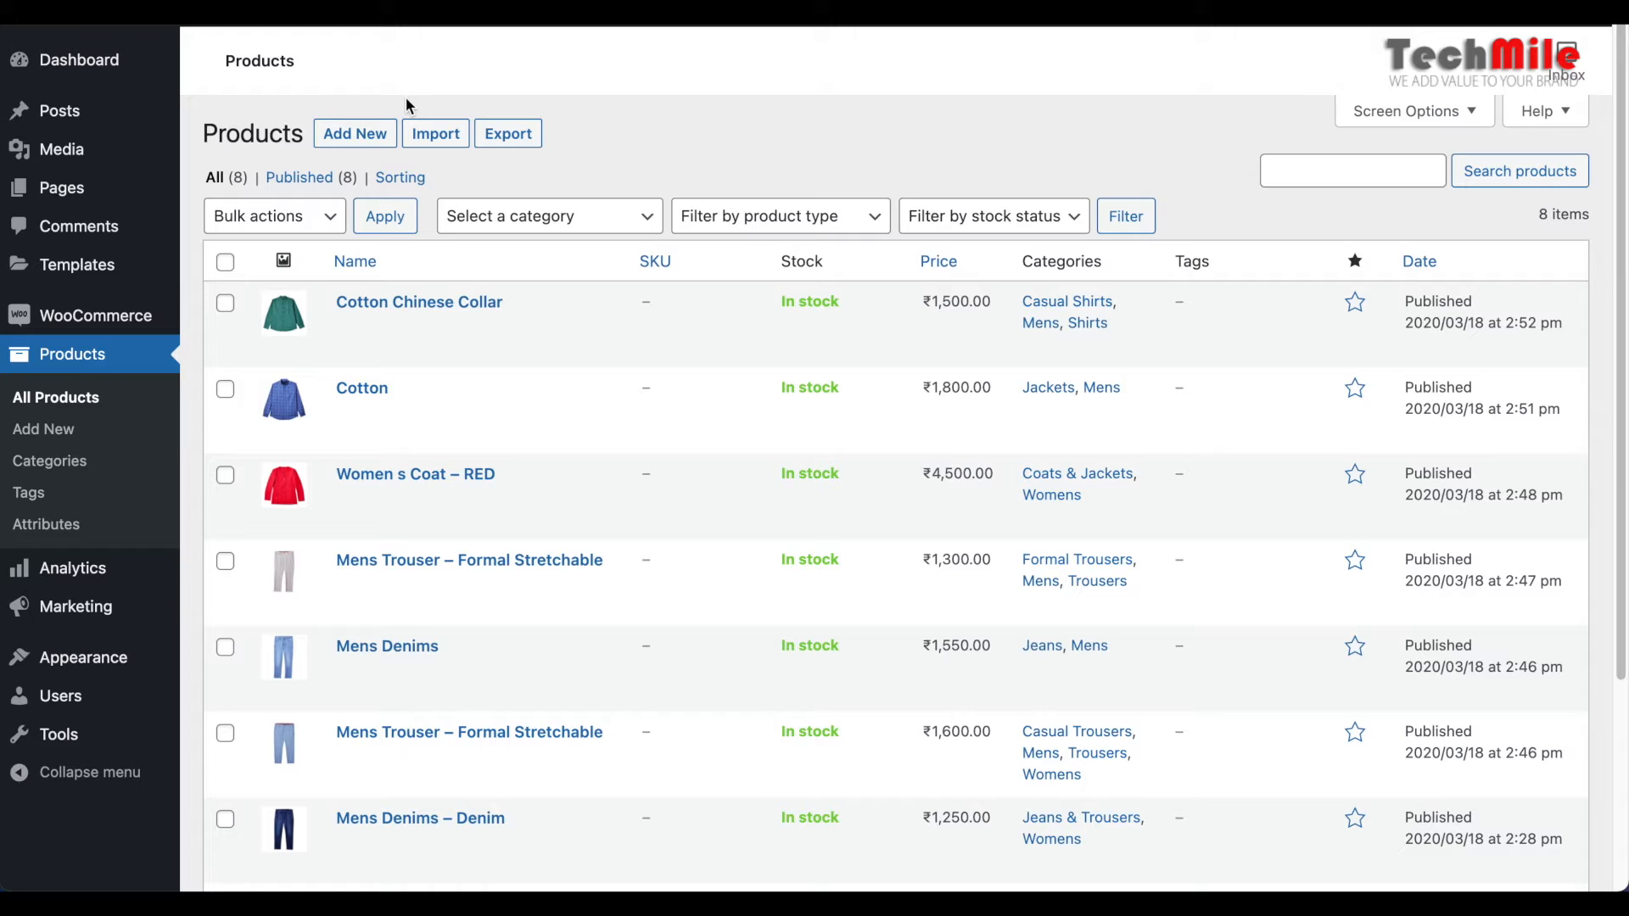
Start a new product named "Test 1" and put the same text in its main description
left_click(349, 139)
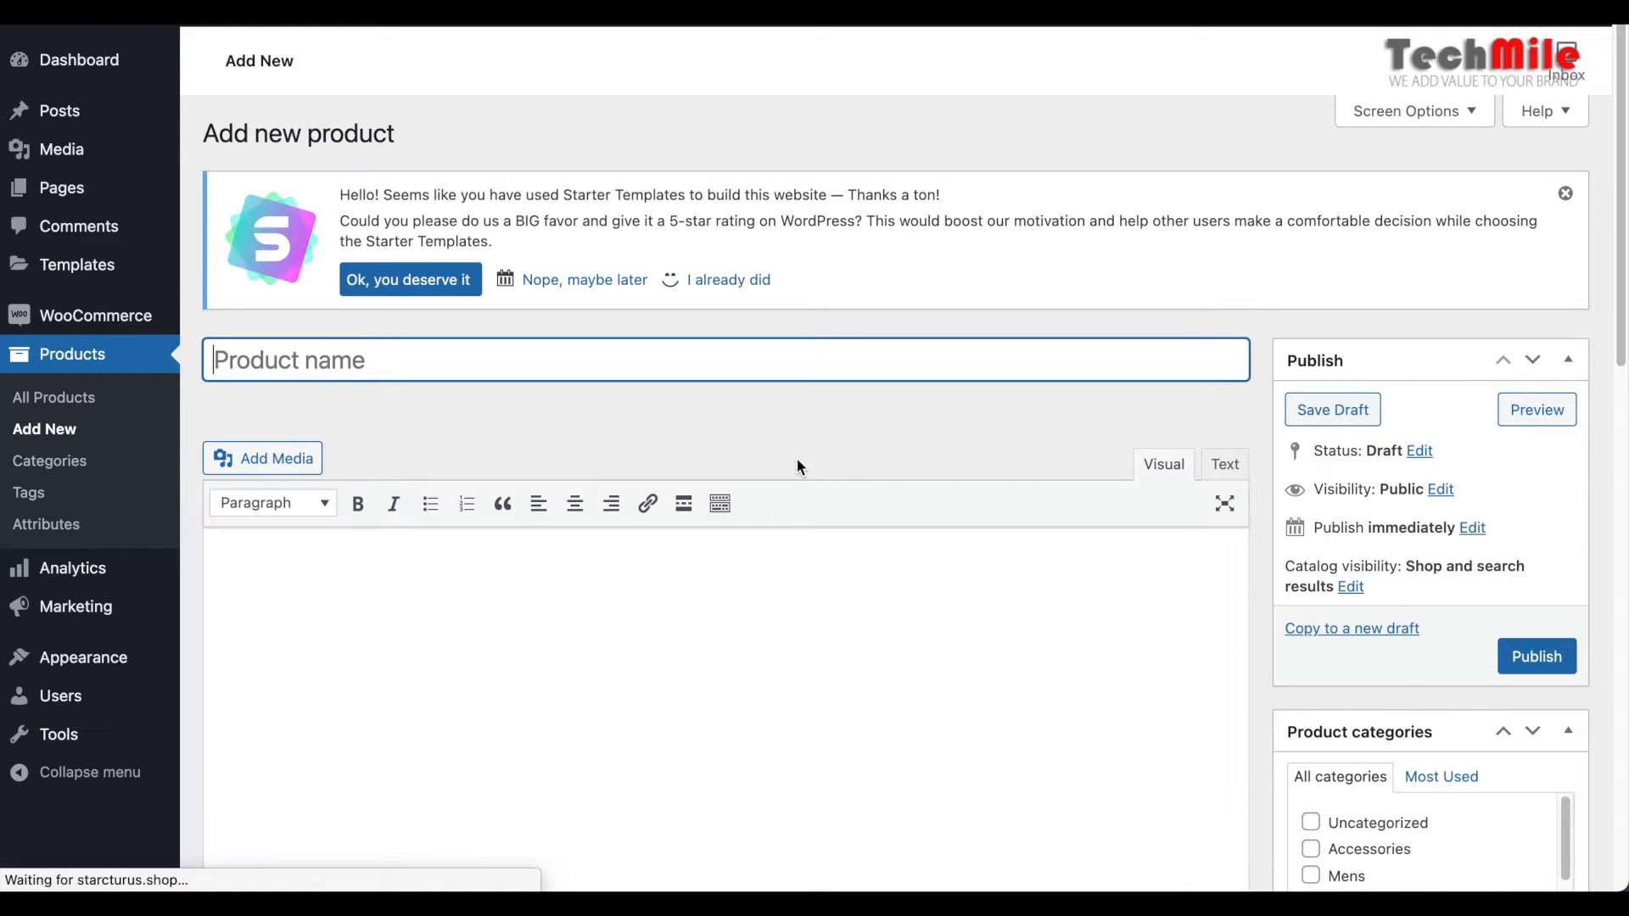
scroll(797, 458, "down", 2)
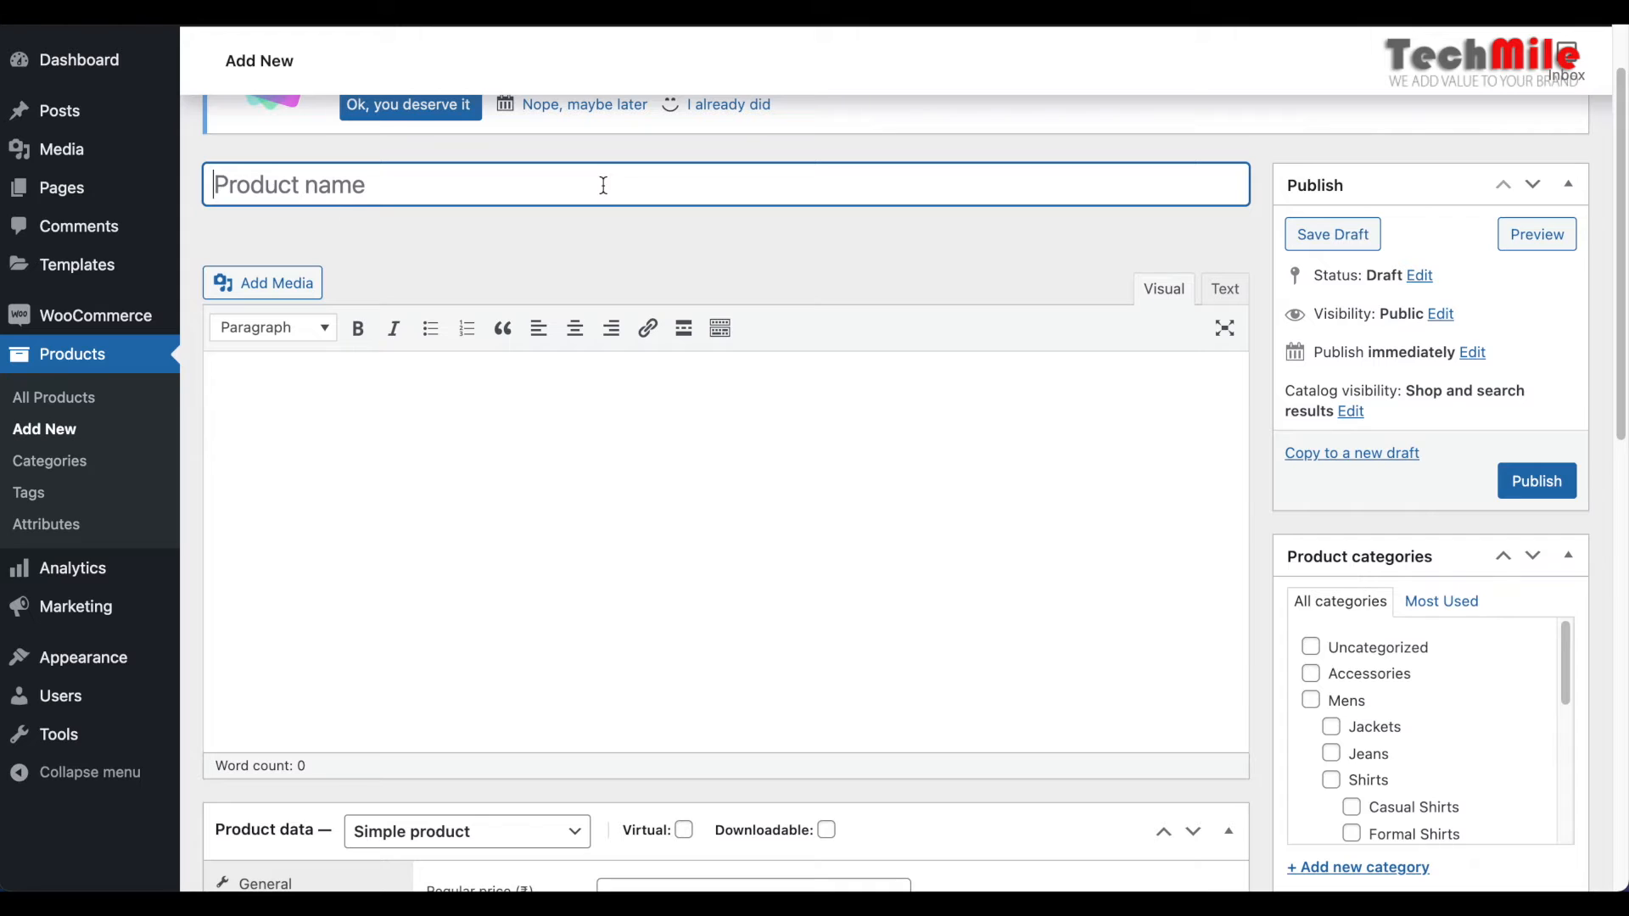
type("T")
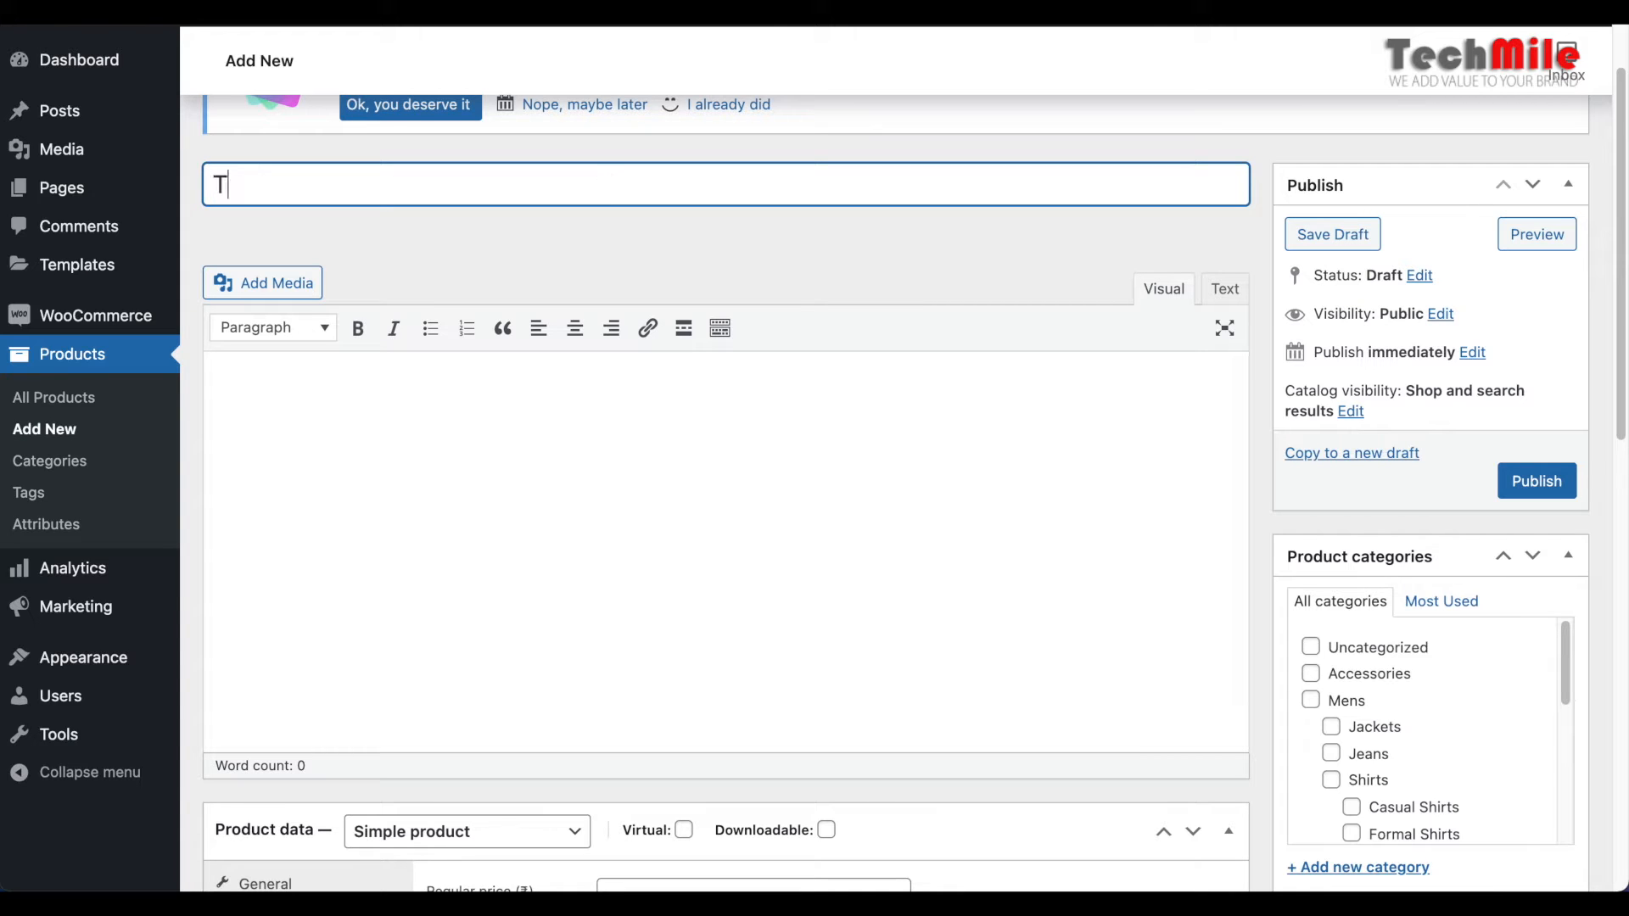
type("est 1")
key("ctrl+a")
key("ctrl+c")
left_click(643, 527)
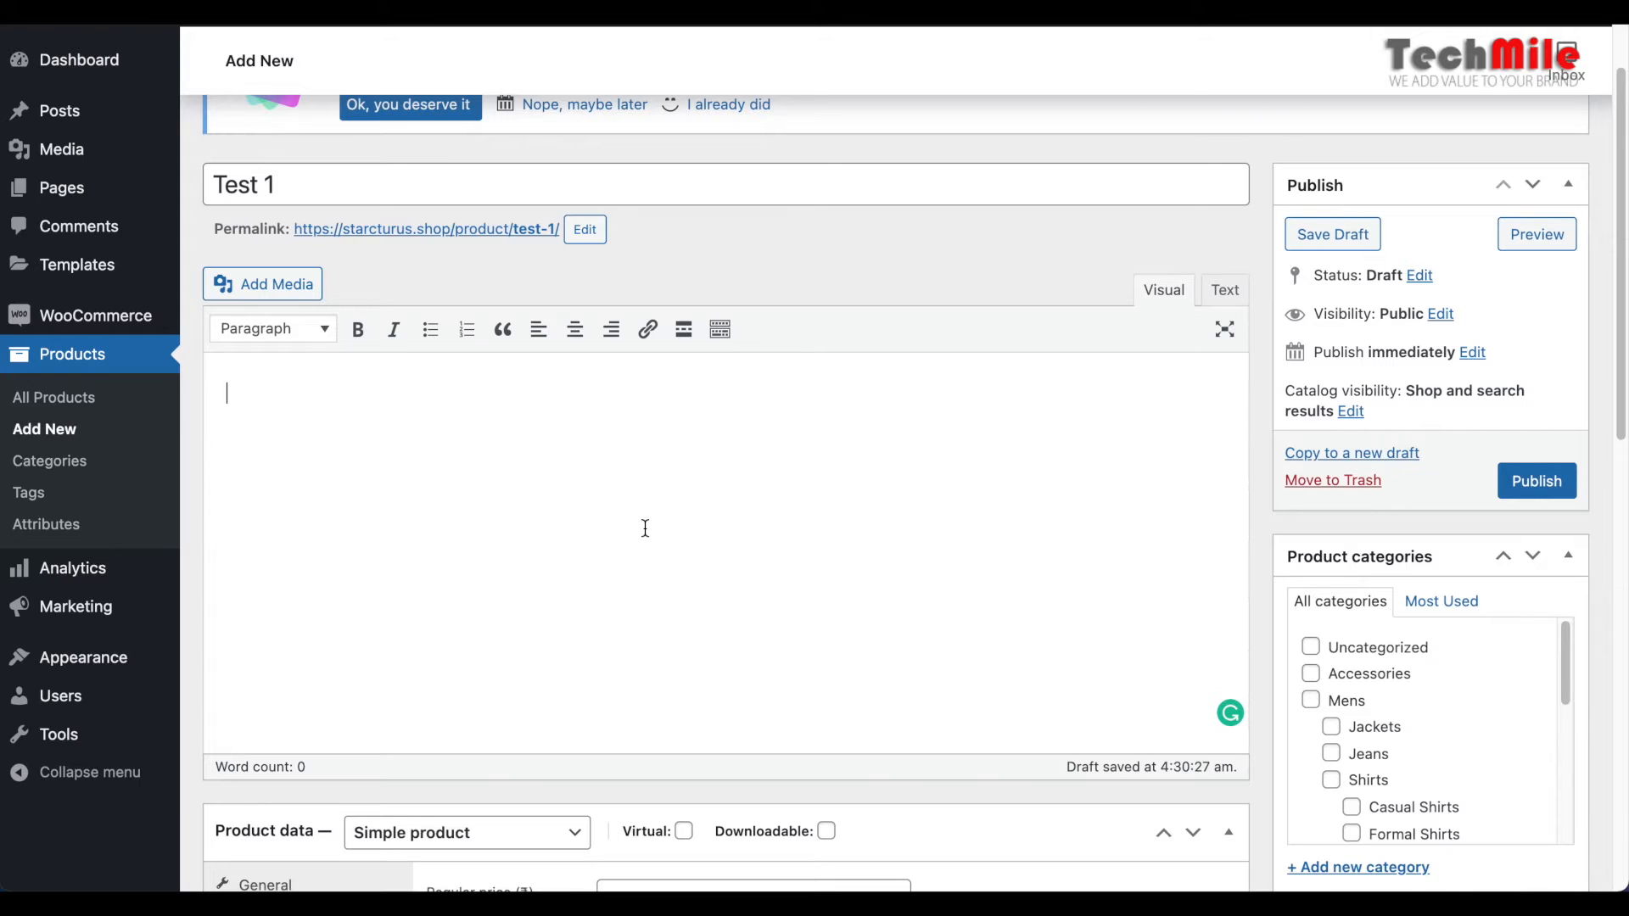
key("ctrl+v")
Set the product's regular price to 1000 and its sale price to 900
scroll(644, 528, "down", 1)
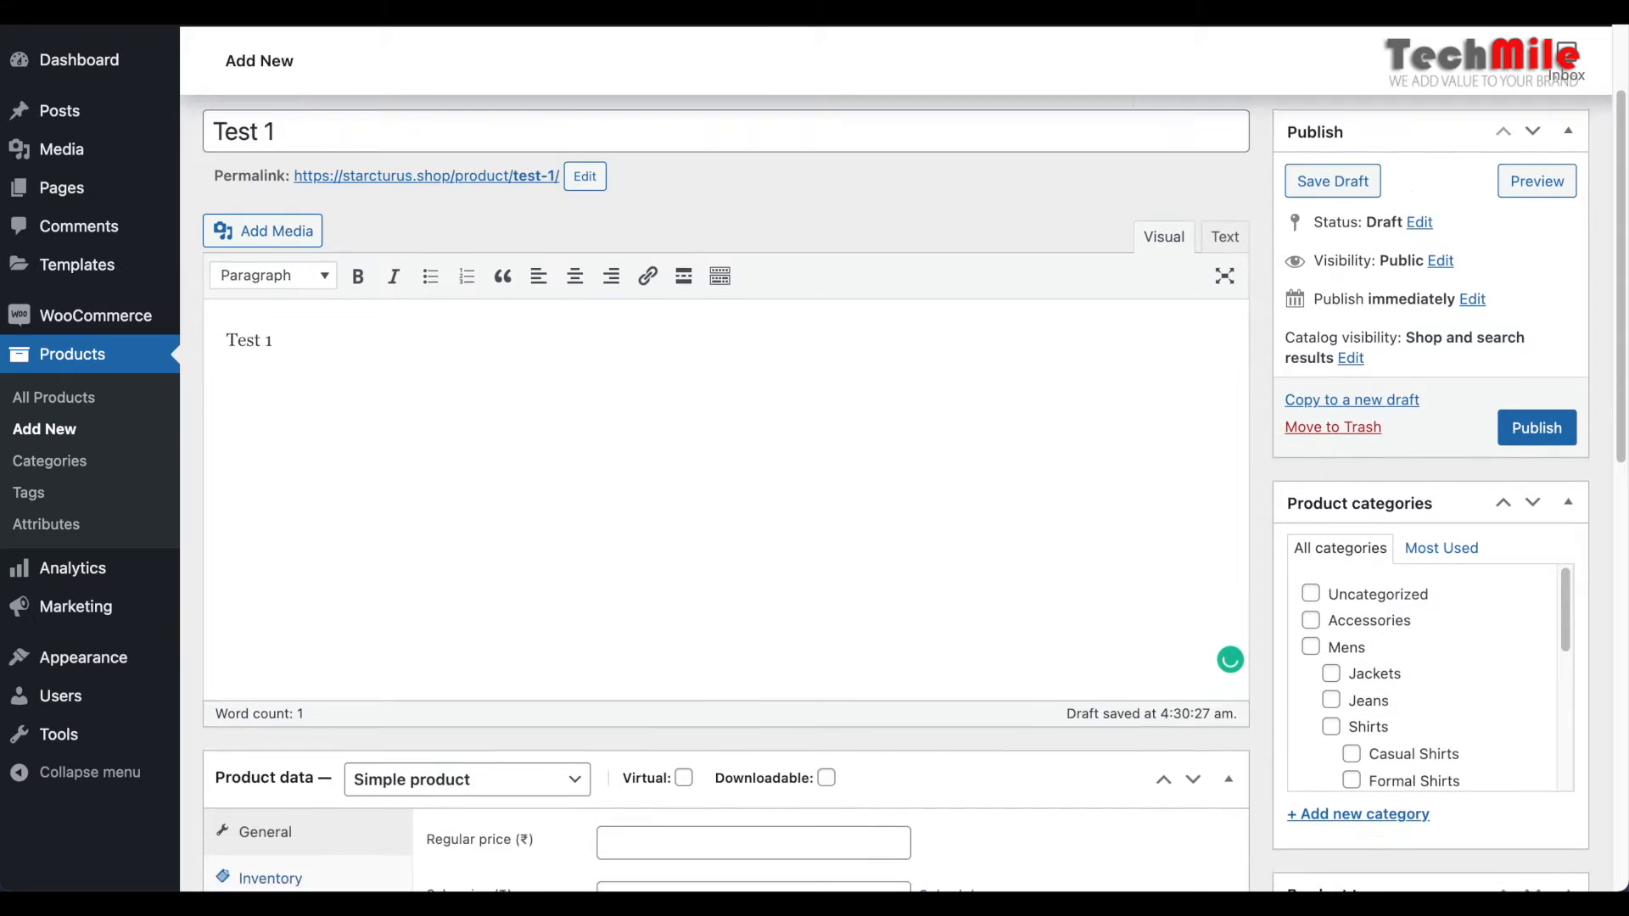
scroll(914, 480, "down", 5)
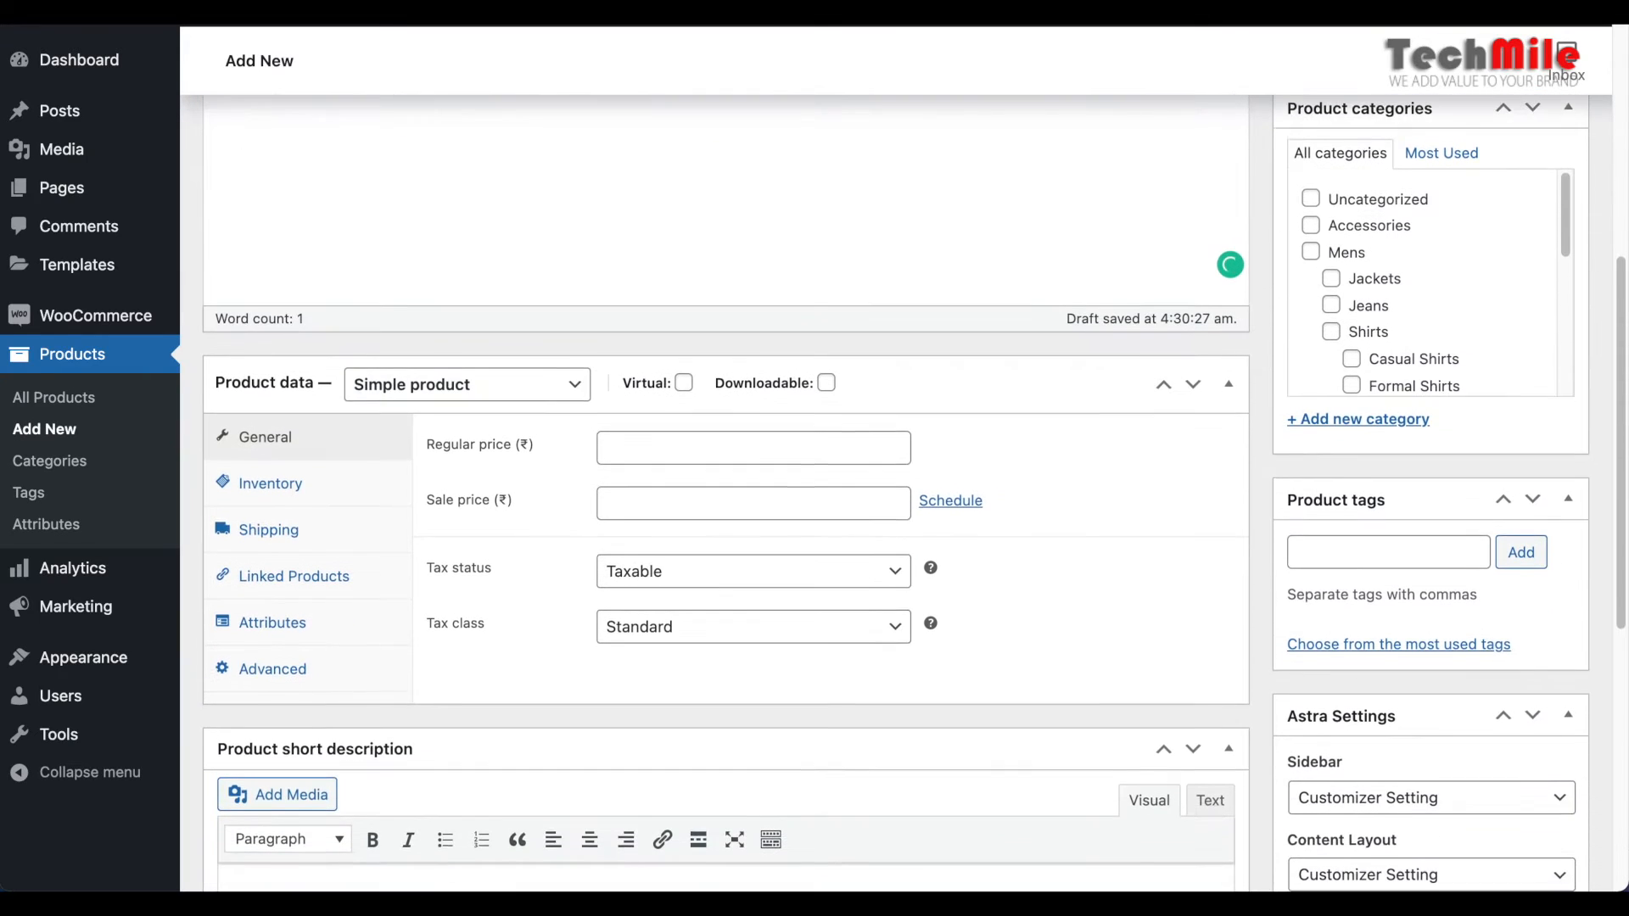
scroll(644, 528, "down", 1)
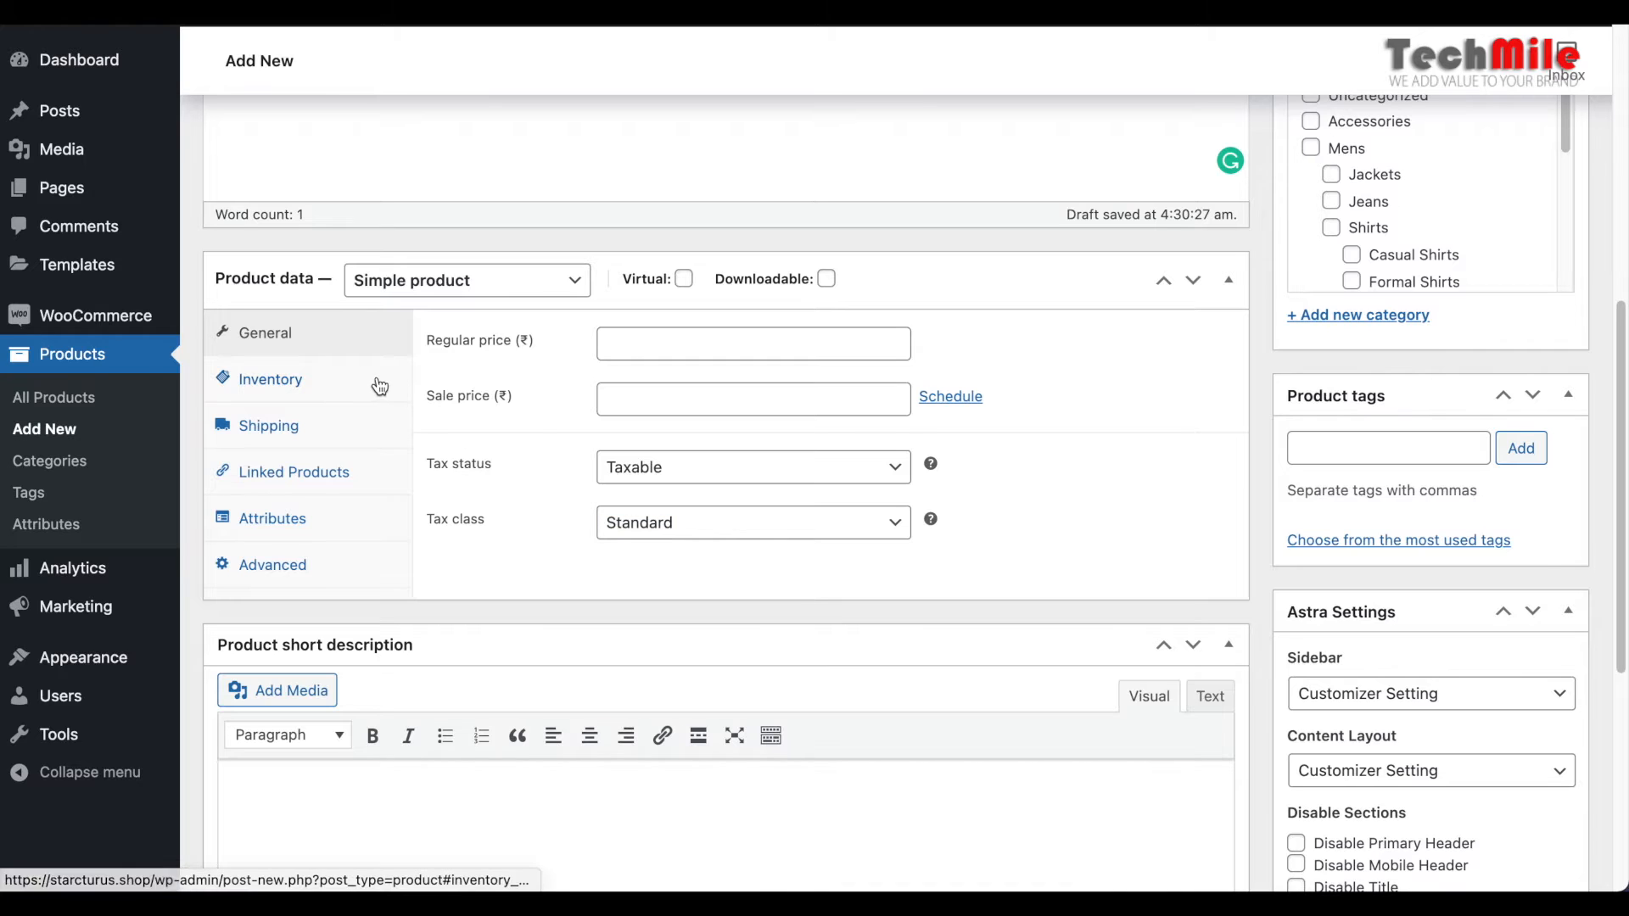
left_click(753, 338)
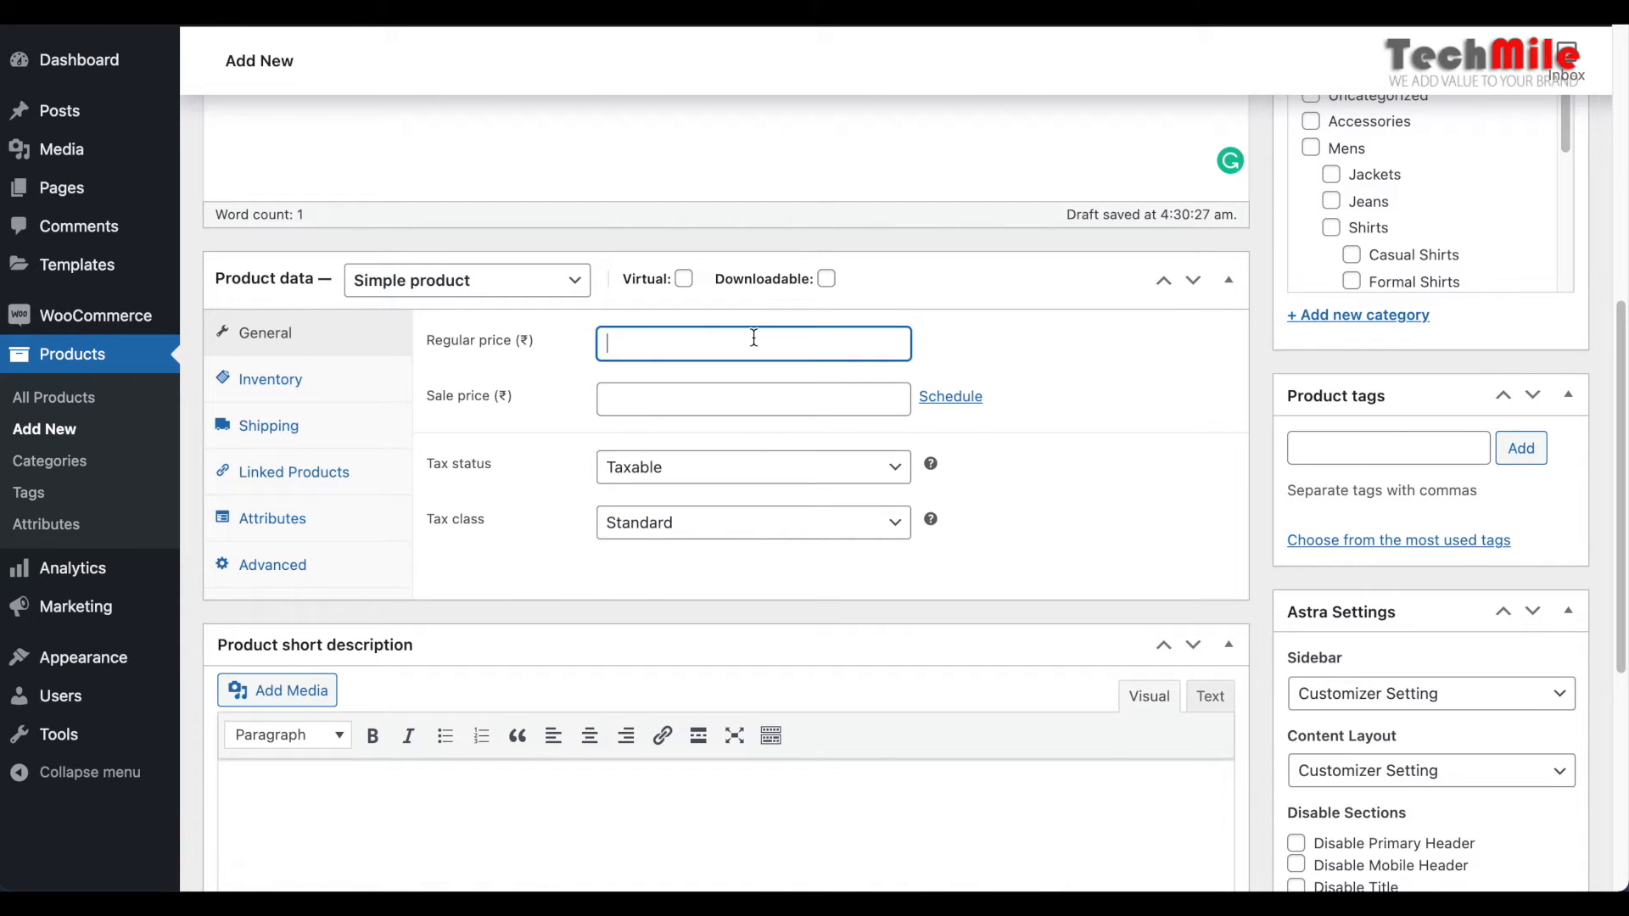
type("1000")
key("Tab")
type("900")
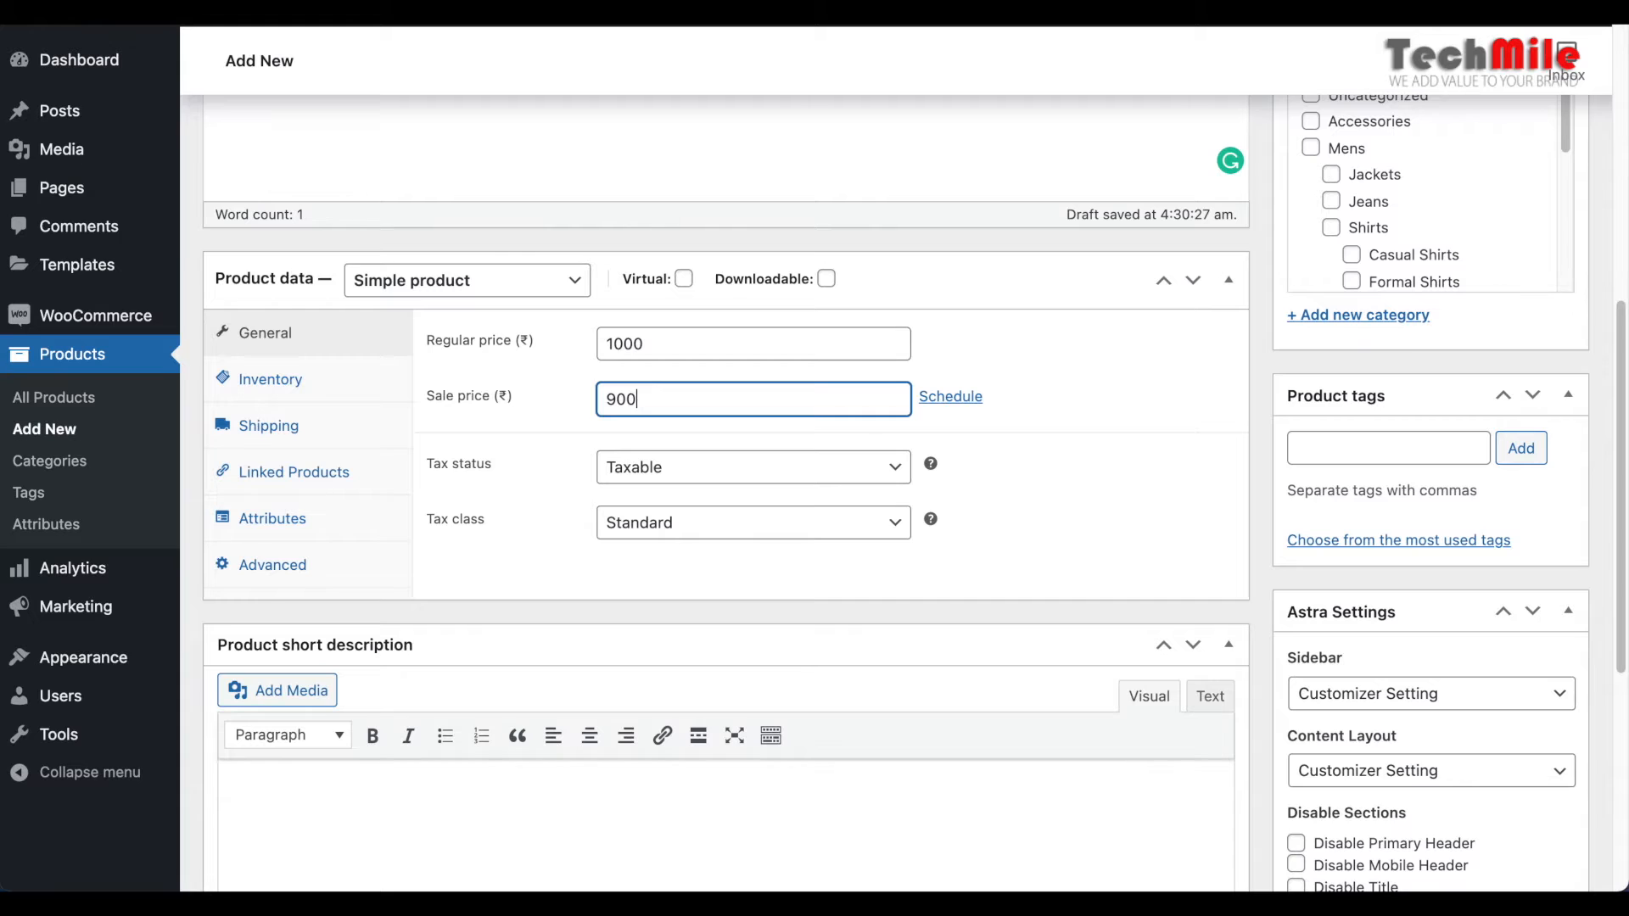
Examine the available tax status and tax class options in the product's general data
key("Tab")
key("Tab")
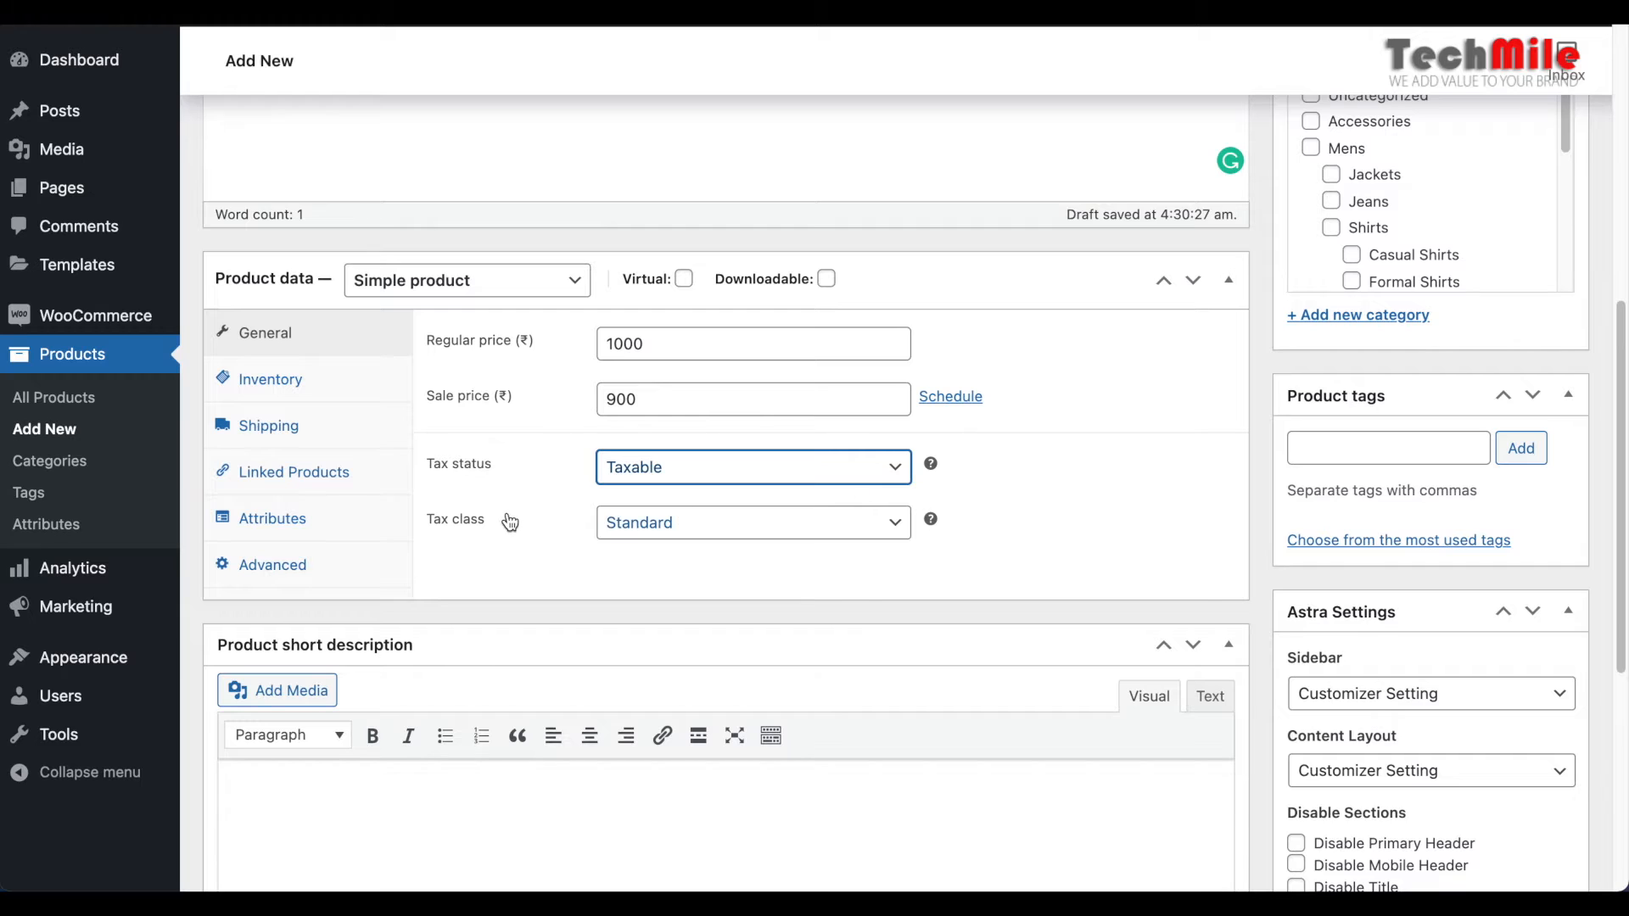
left_click(899, 478)
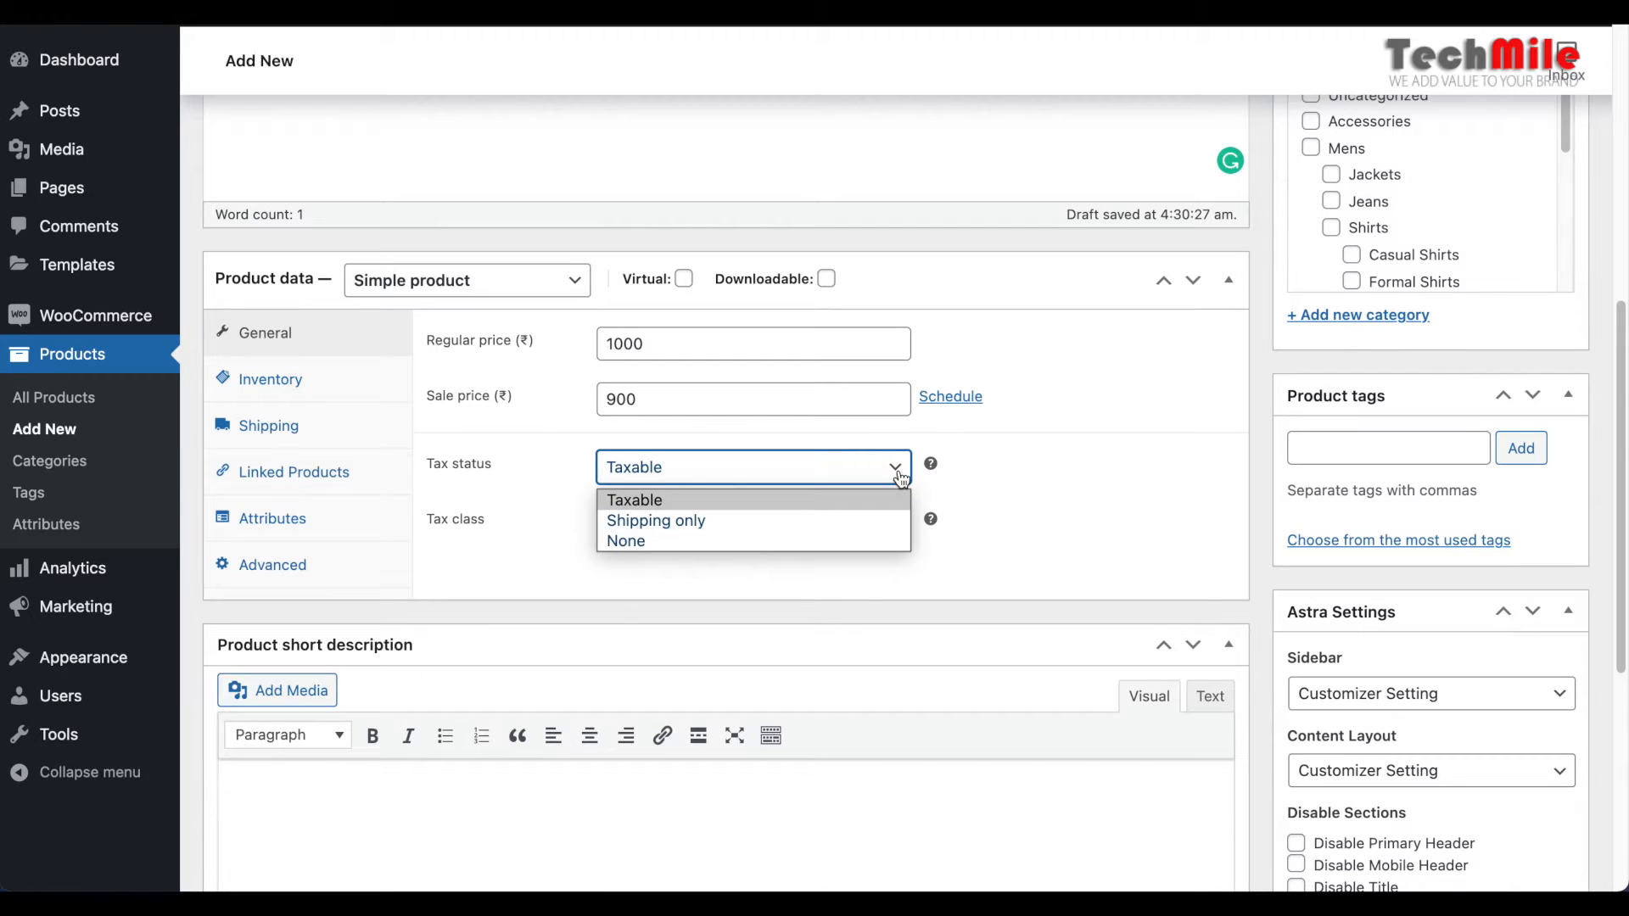
left_click(900, 478)
left_click(897, 529)
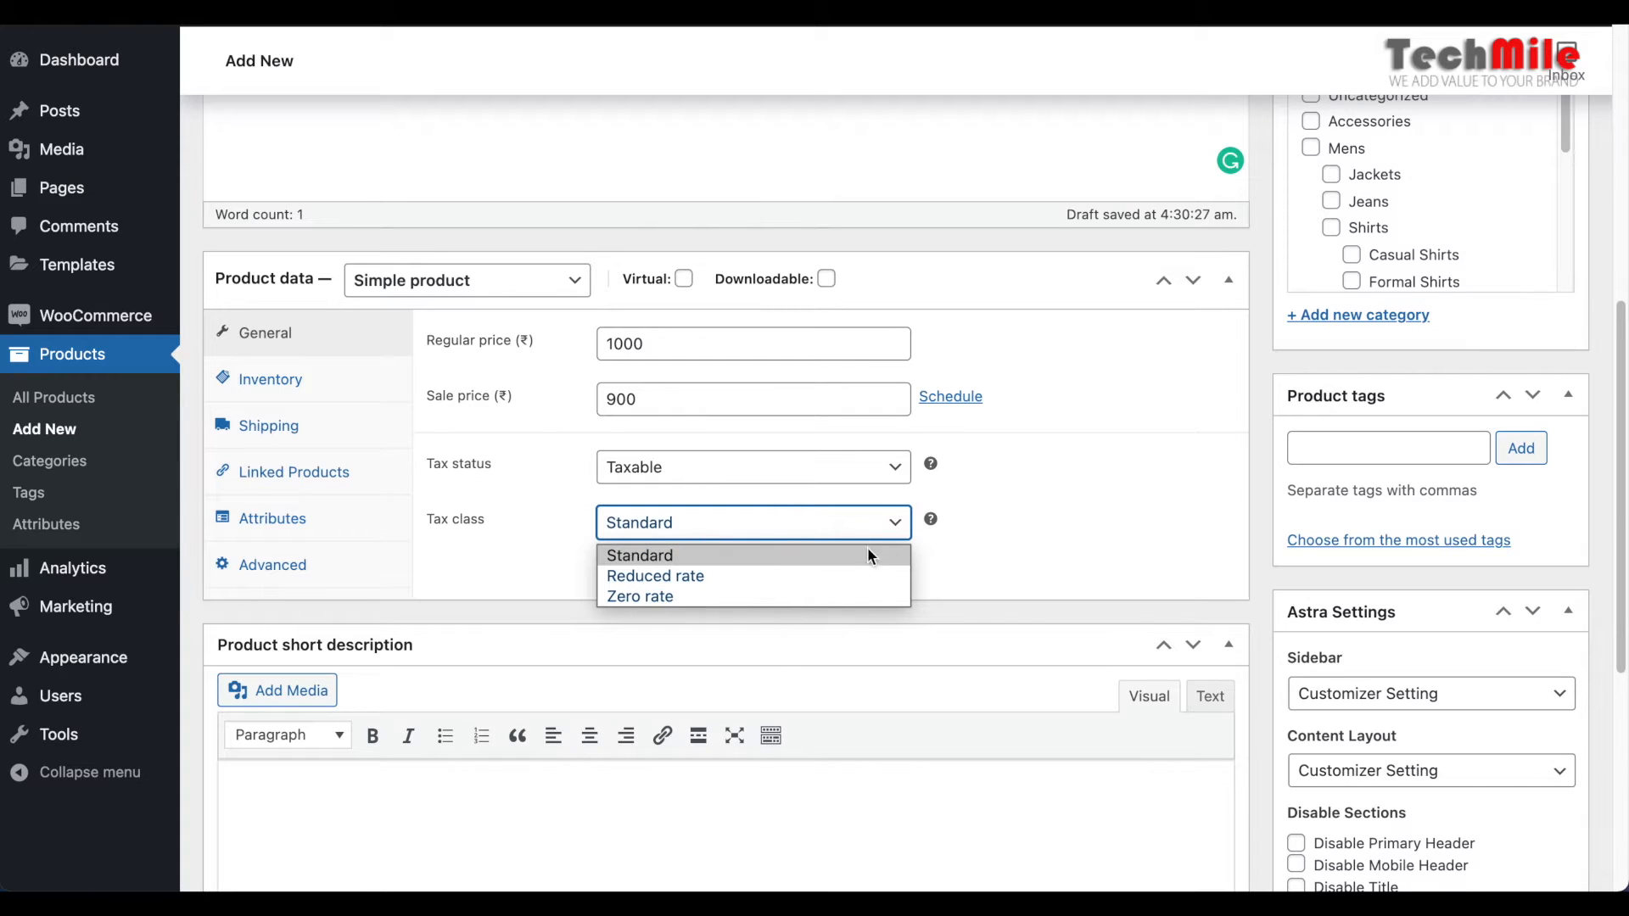
left_click(1005, 492)
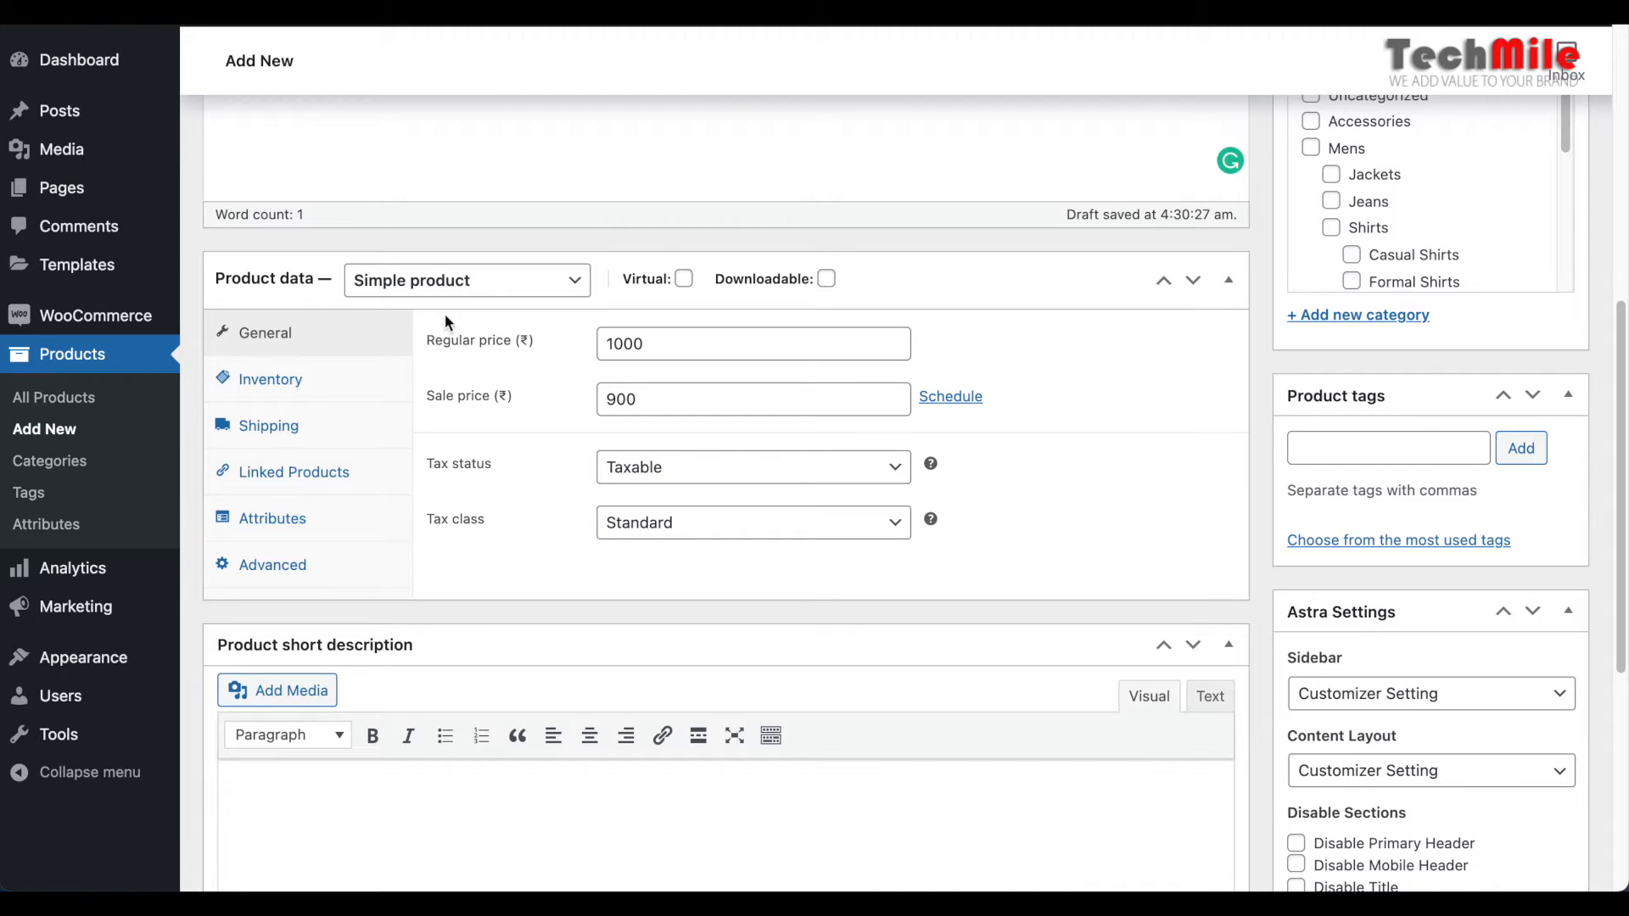
Enable stock management at product level in the inventory data and set the stock quantity to 10
left_click(279, 383)
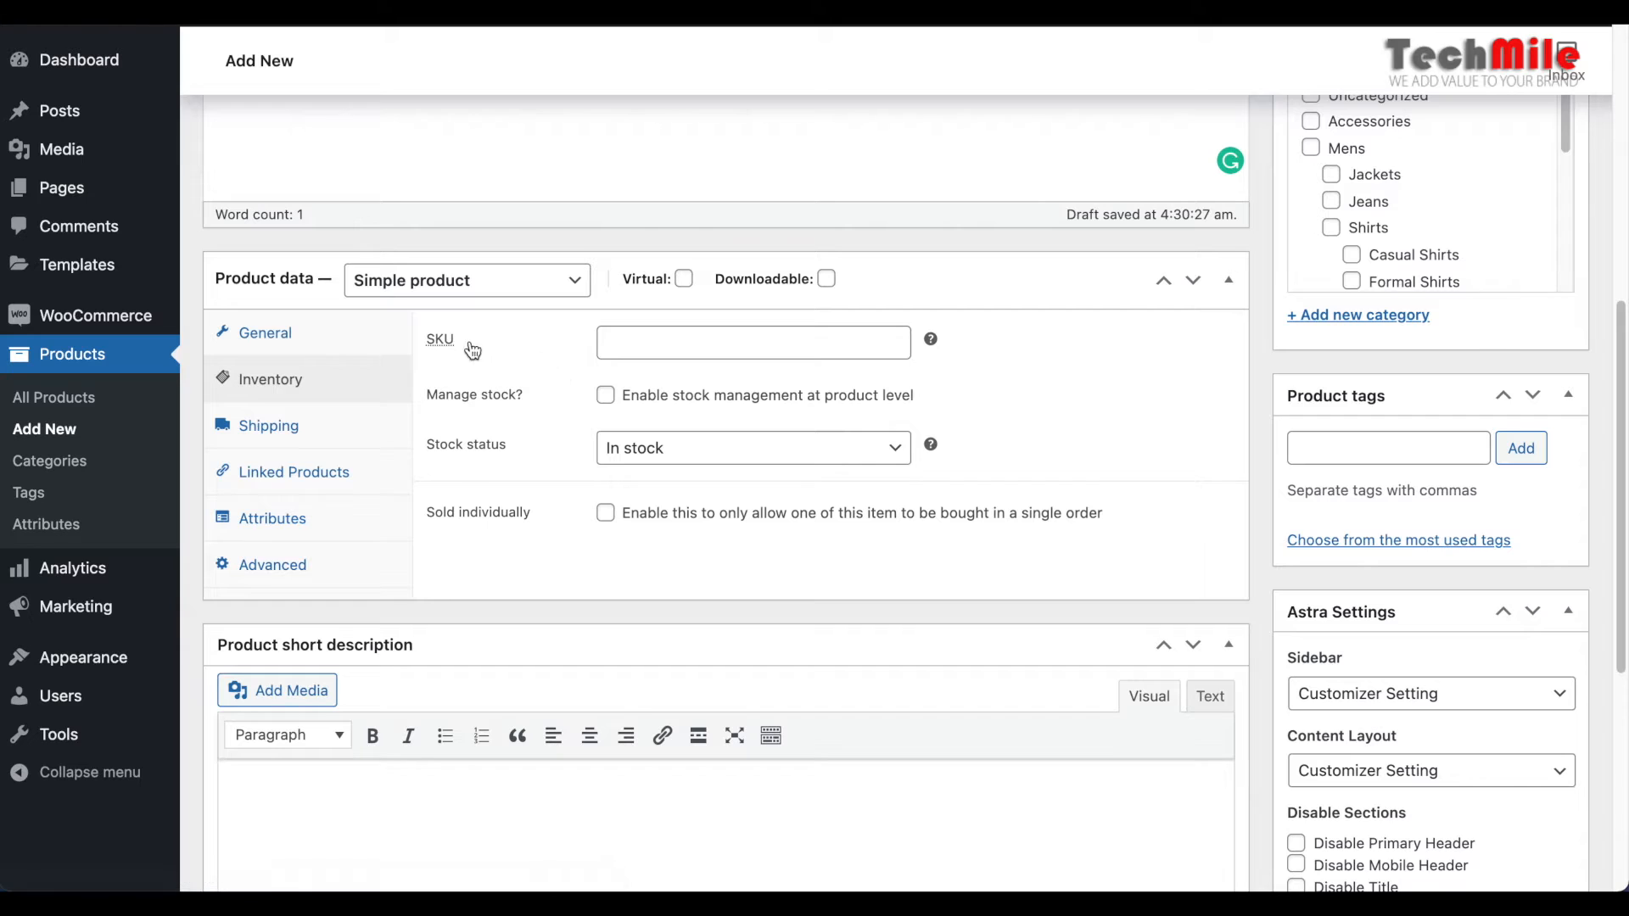
left_click(442, 348)
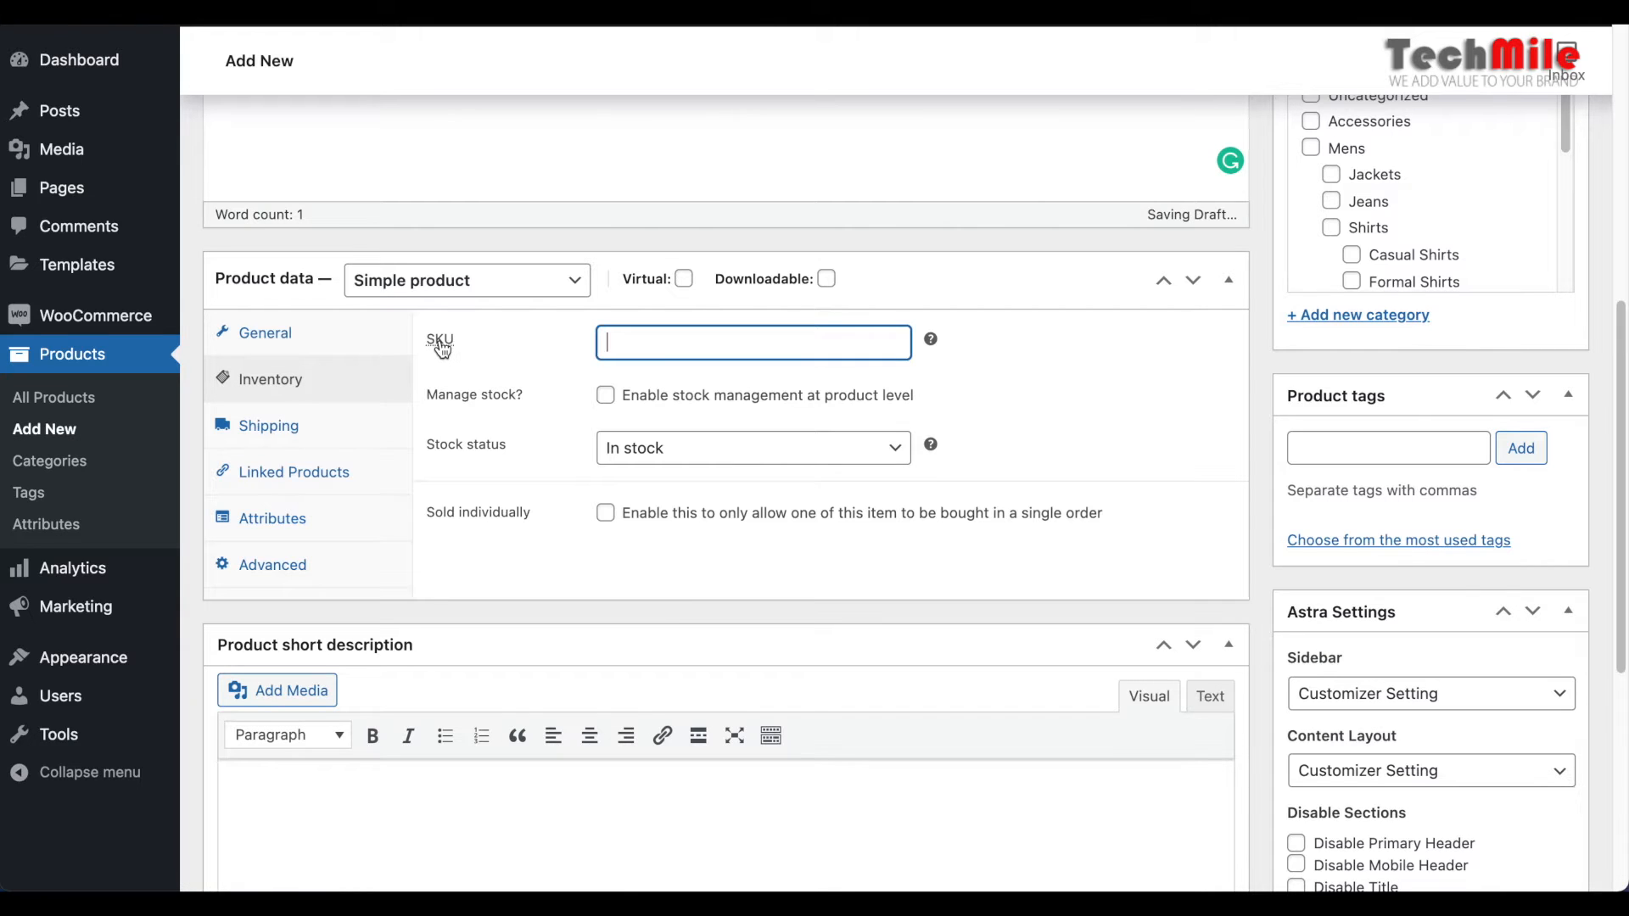
mouse_move(934, 338)
left_click(605, 396)
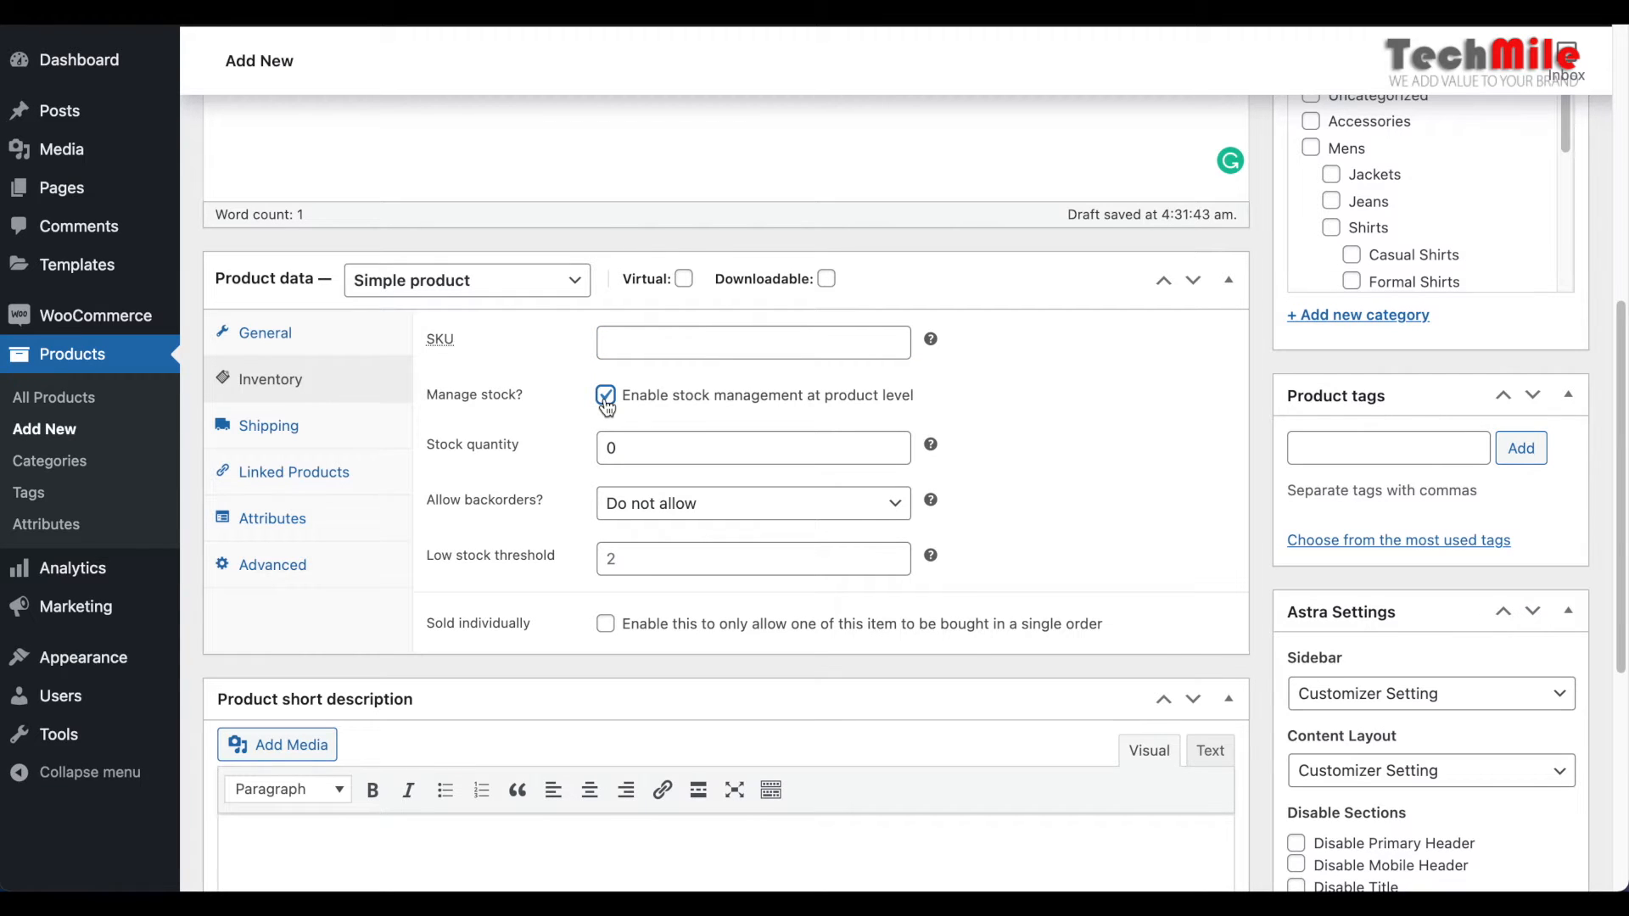
left_click(611, 447)
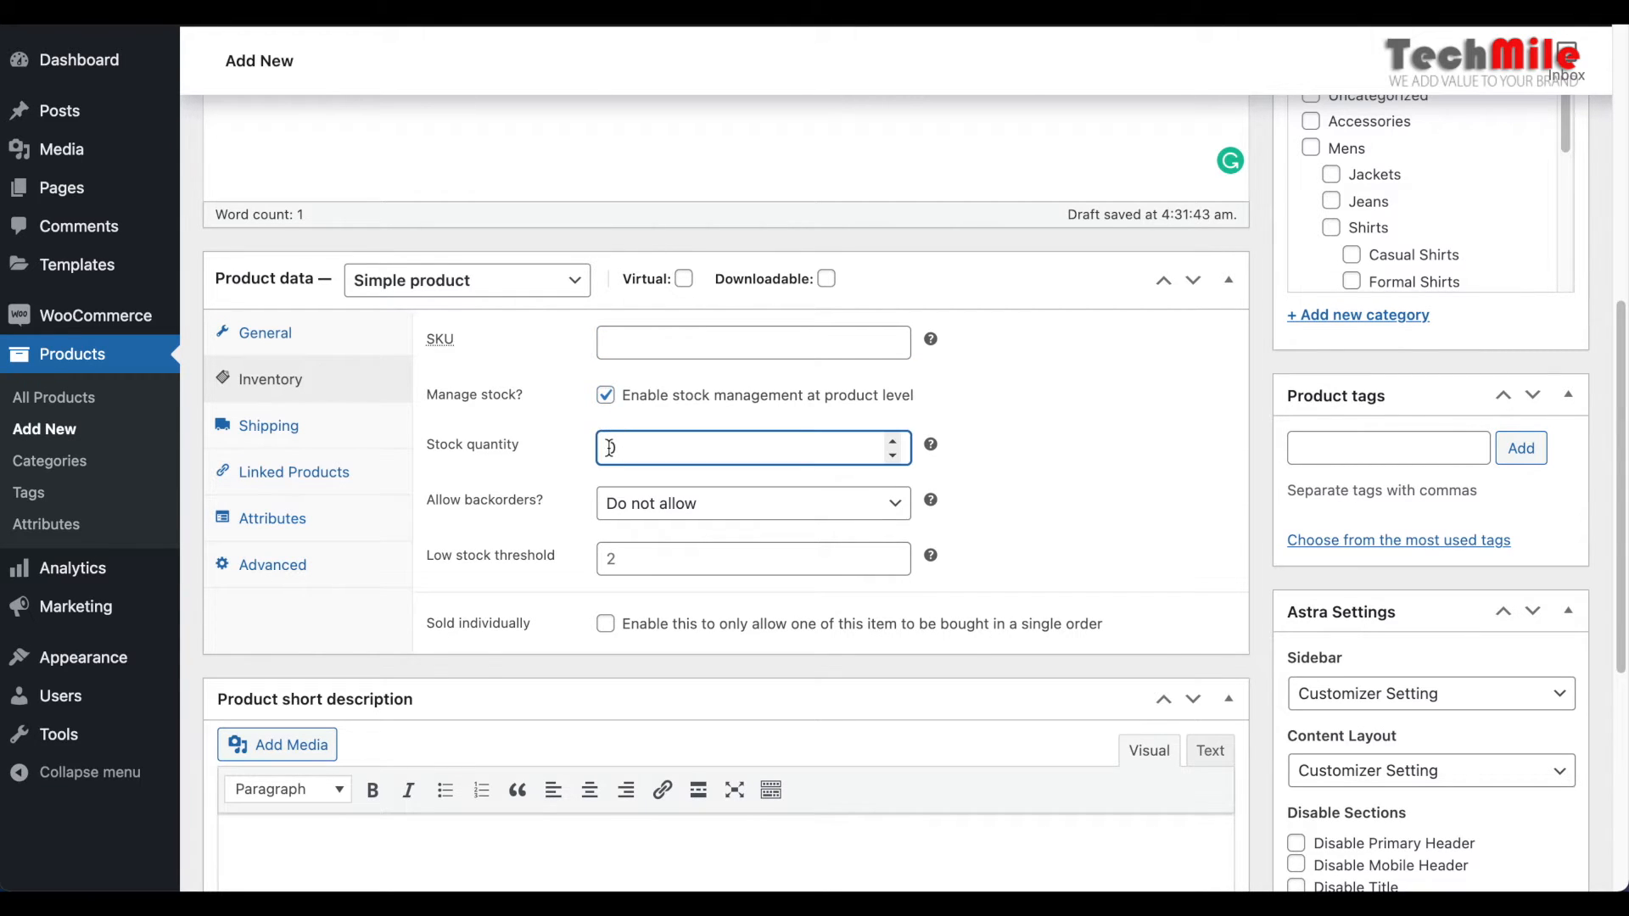
type("10")
Check the backorders setting and set the low stock threshold to 2
mouse_move(931, 498)
left_click_drag(427, 501, 563, 502)
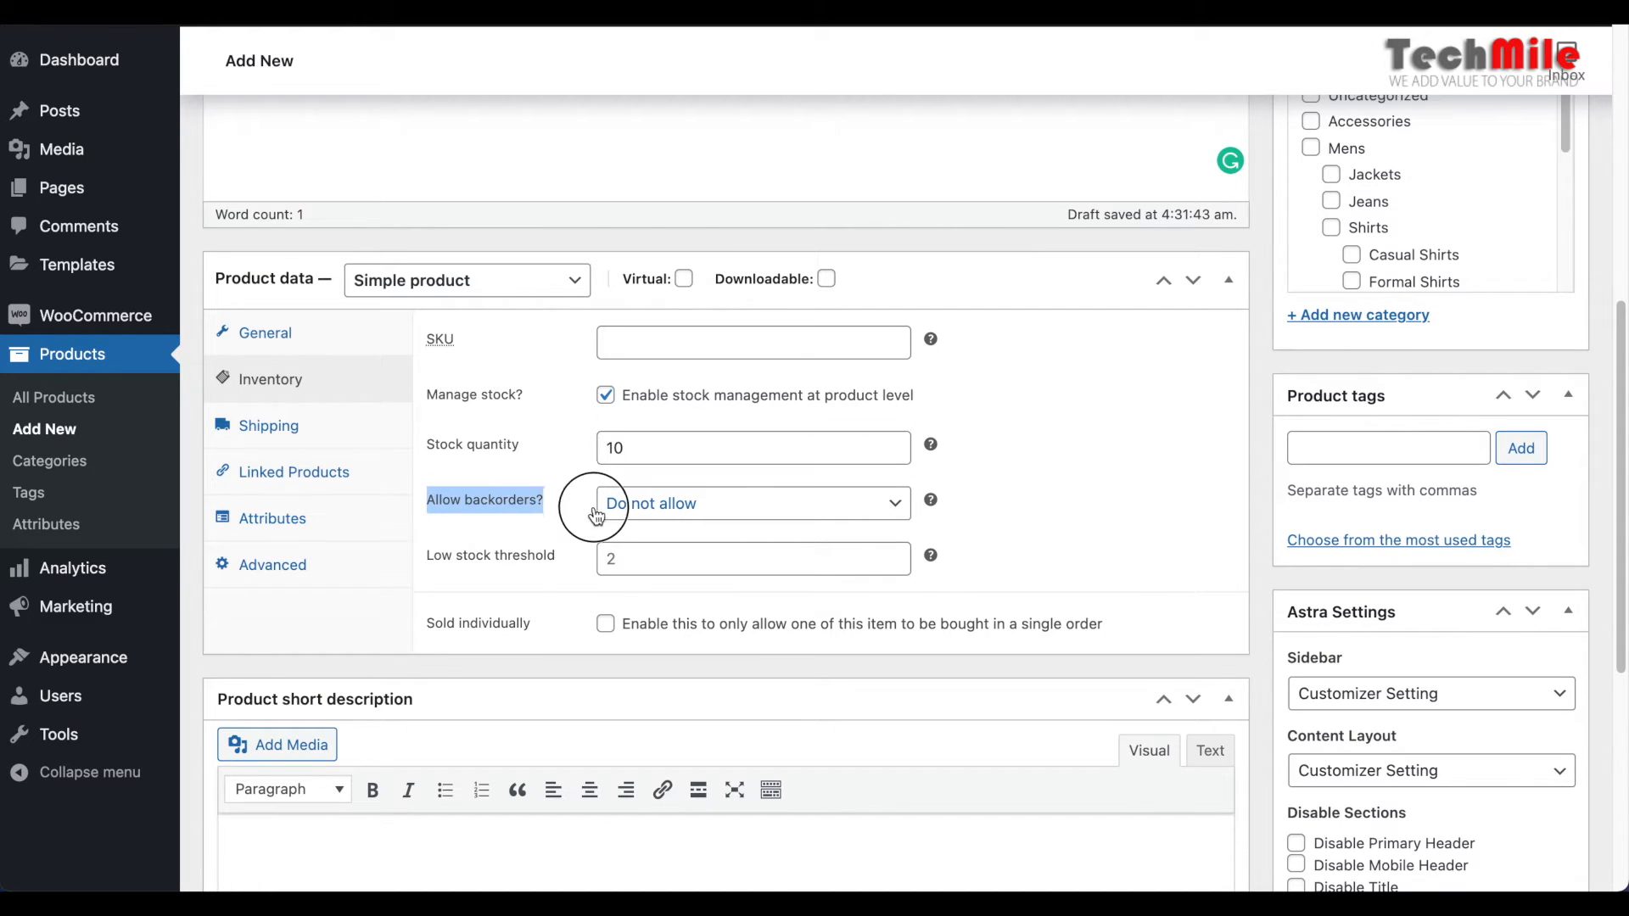
left_click(852, 558)
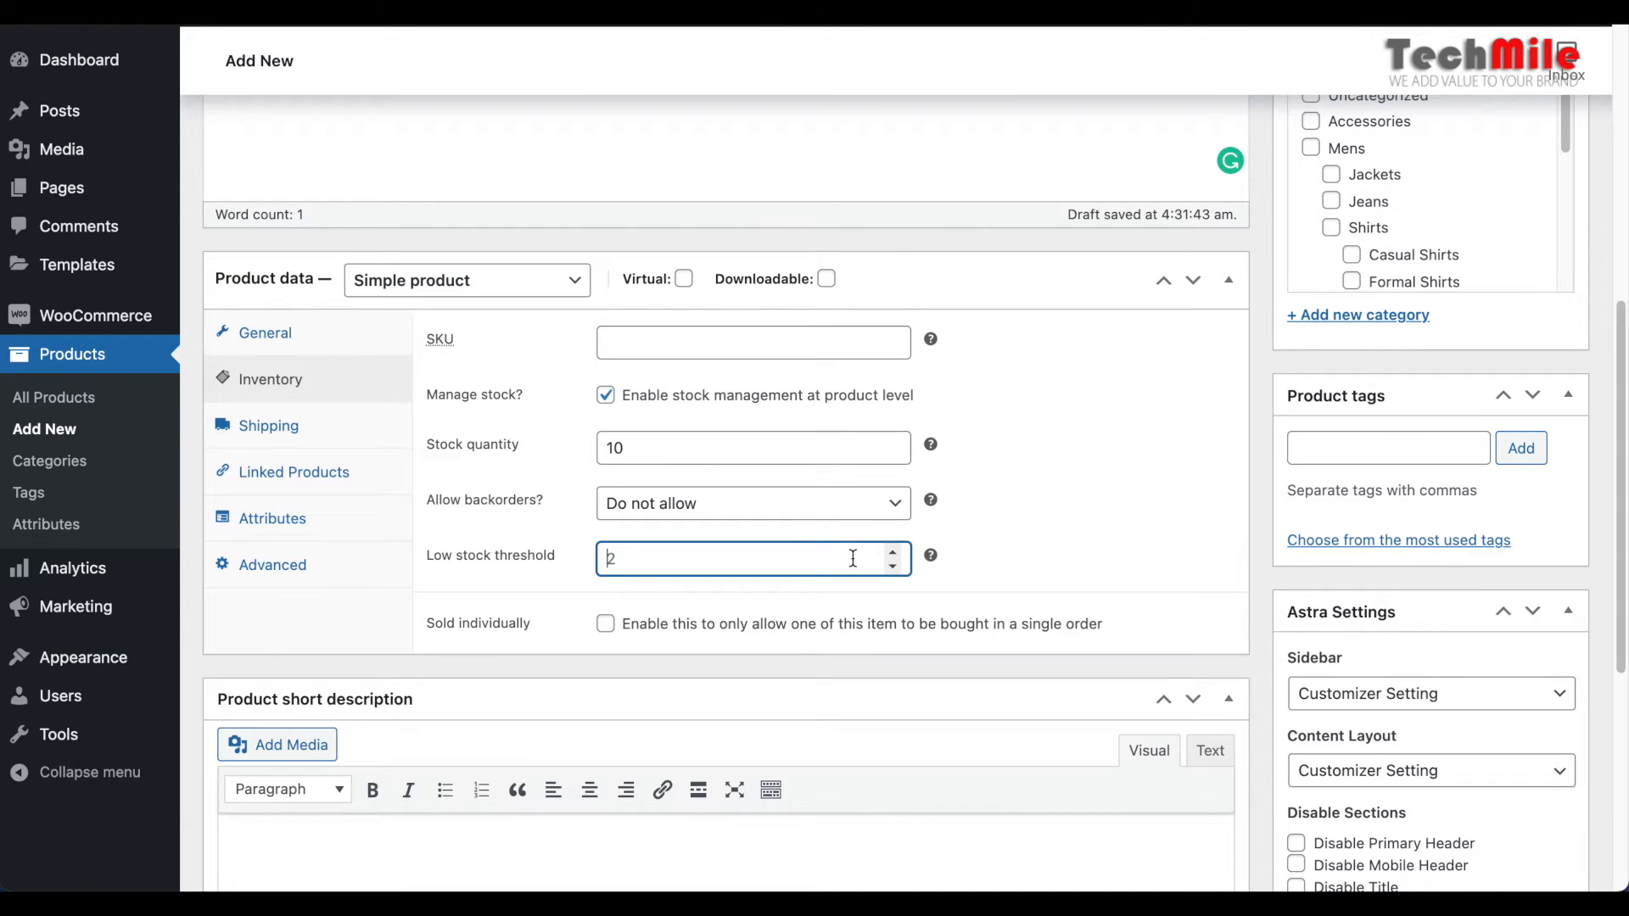
type("2")
left_click(994, 569)
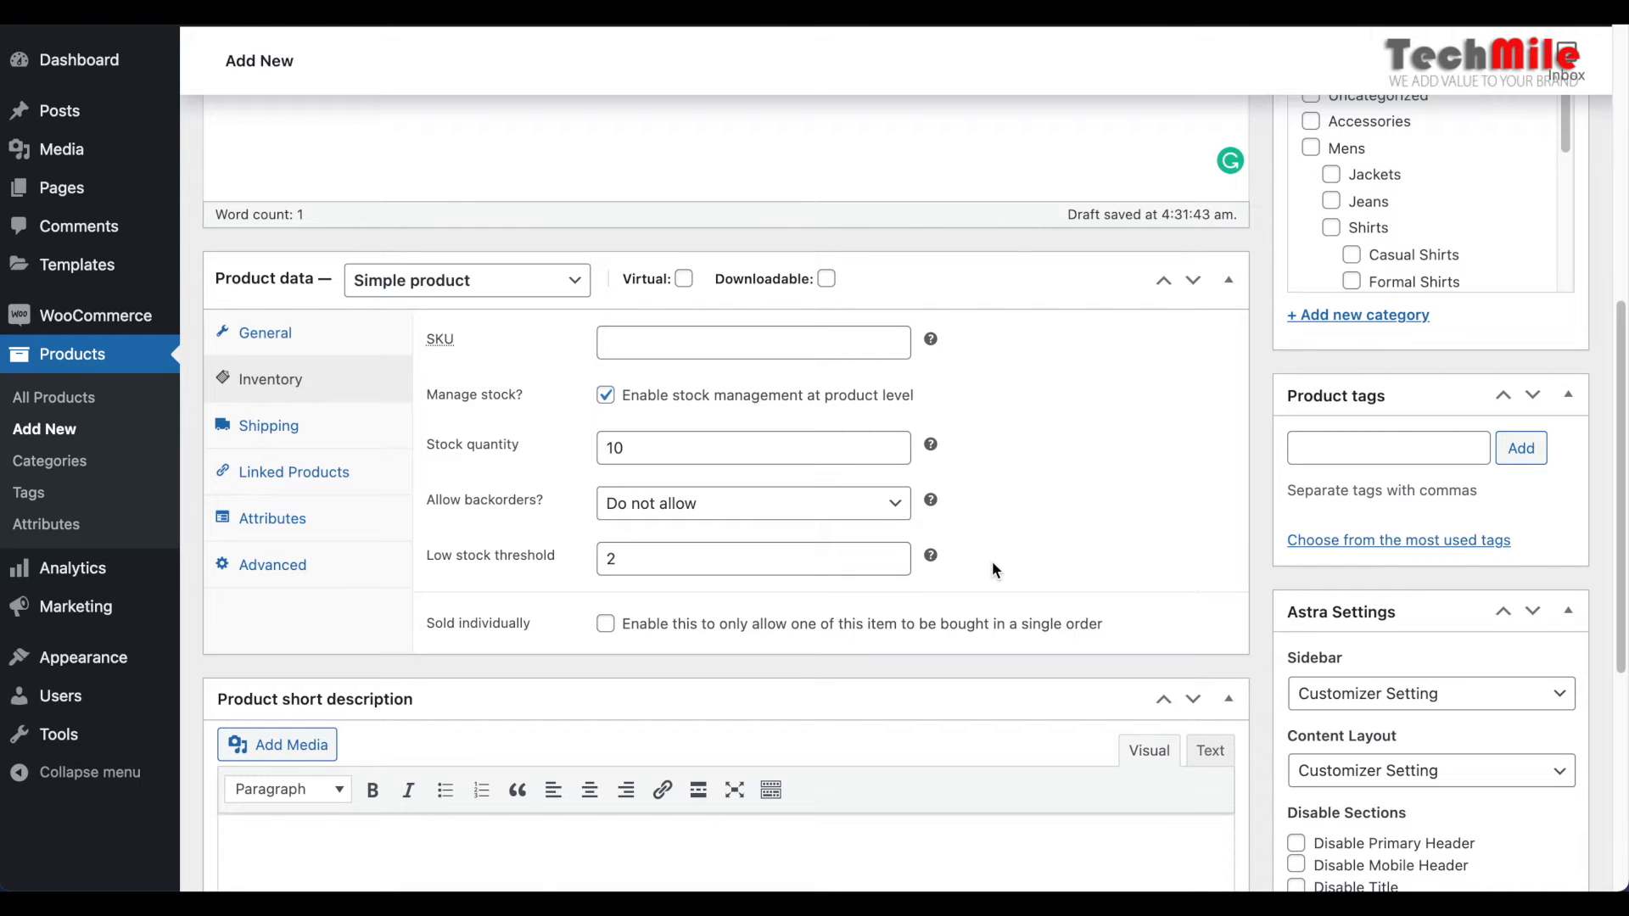
Review the product's shipping, linked products, attributes and advanced settings, including the available shipping classes
left_click(277, 437)
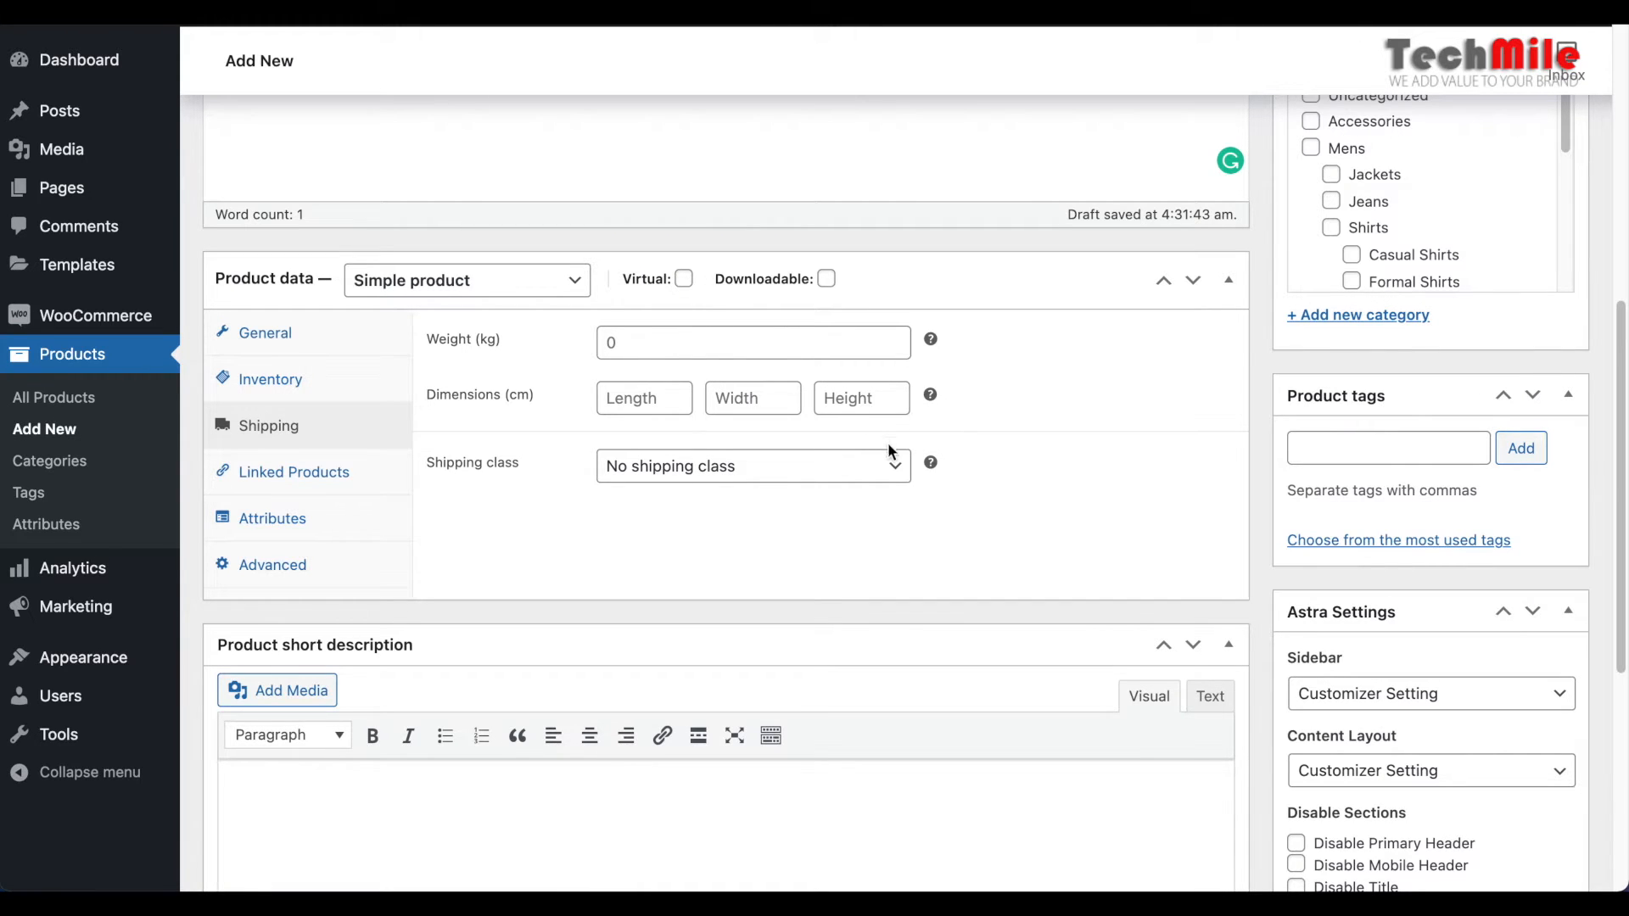
left_click(887, 466)
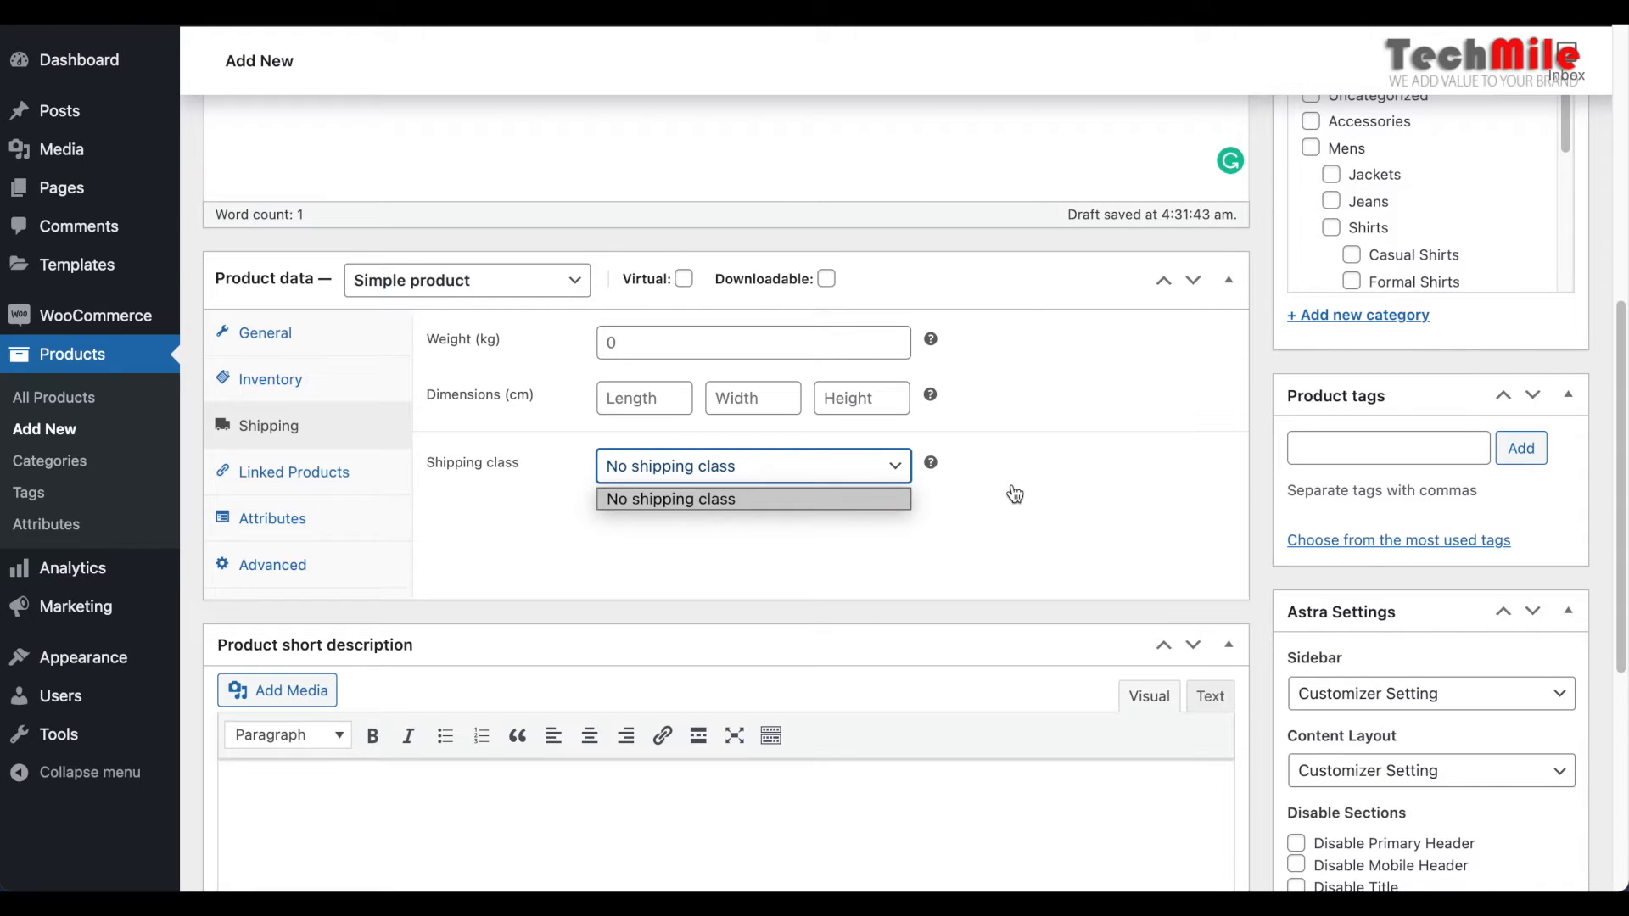
left_click(1019, 543)
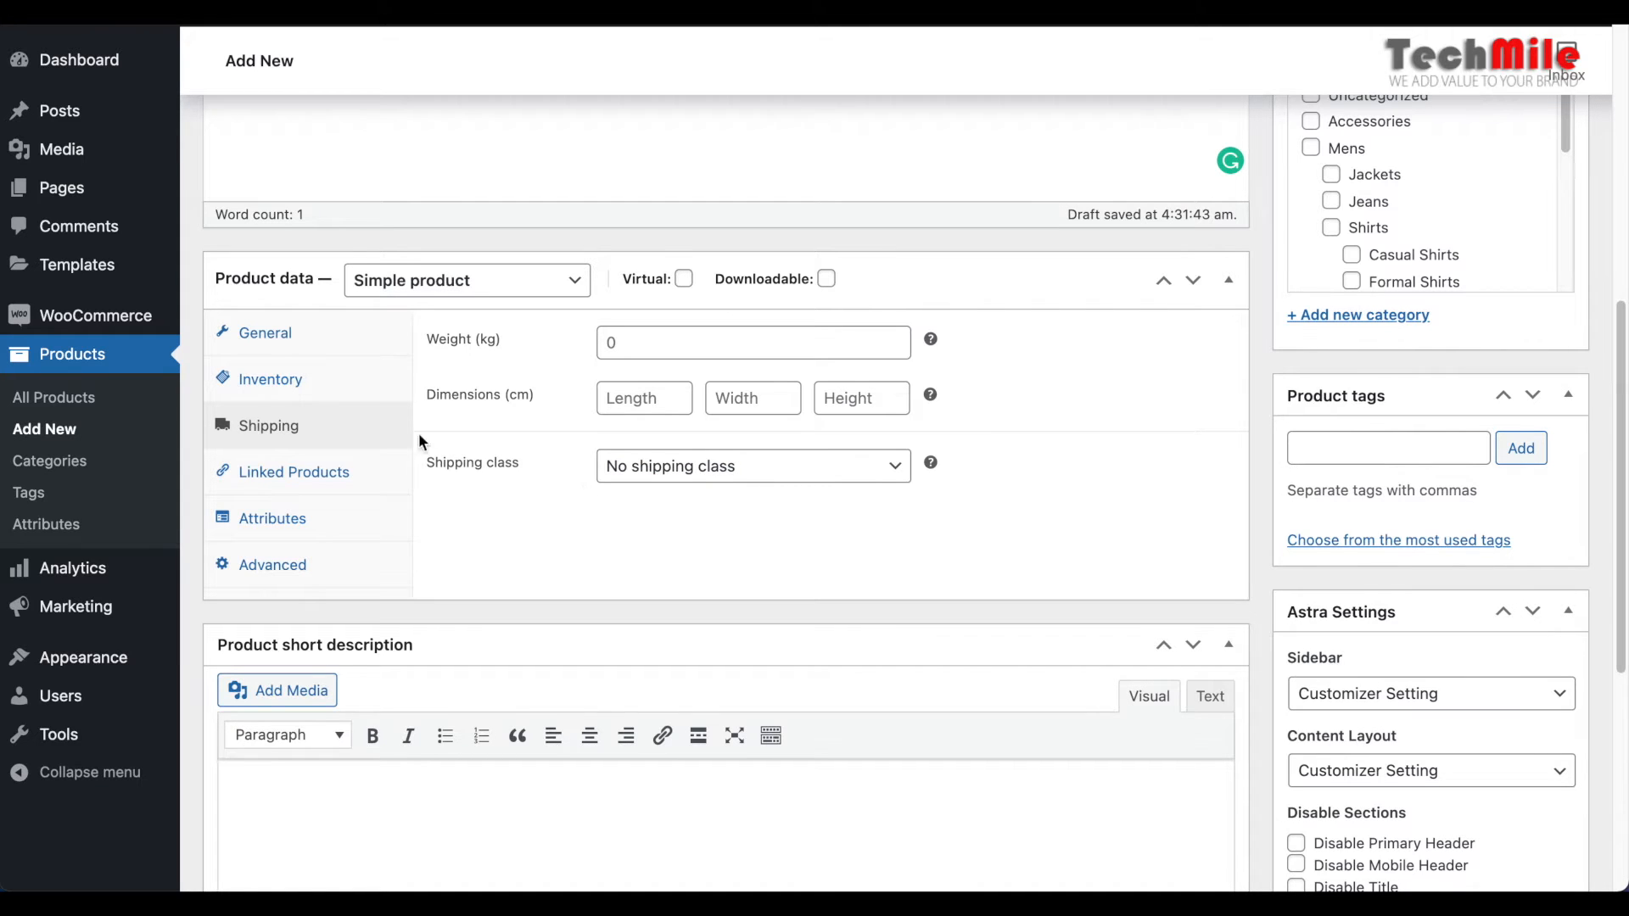
left_click(323, 473)
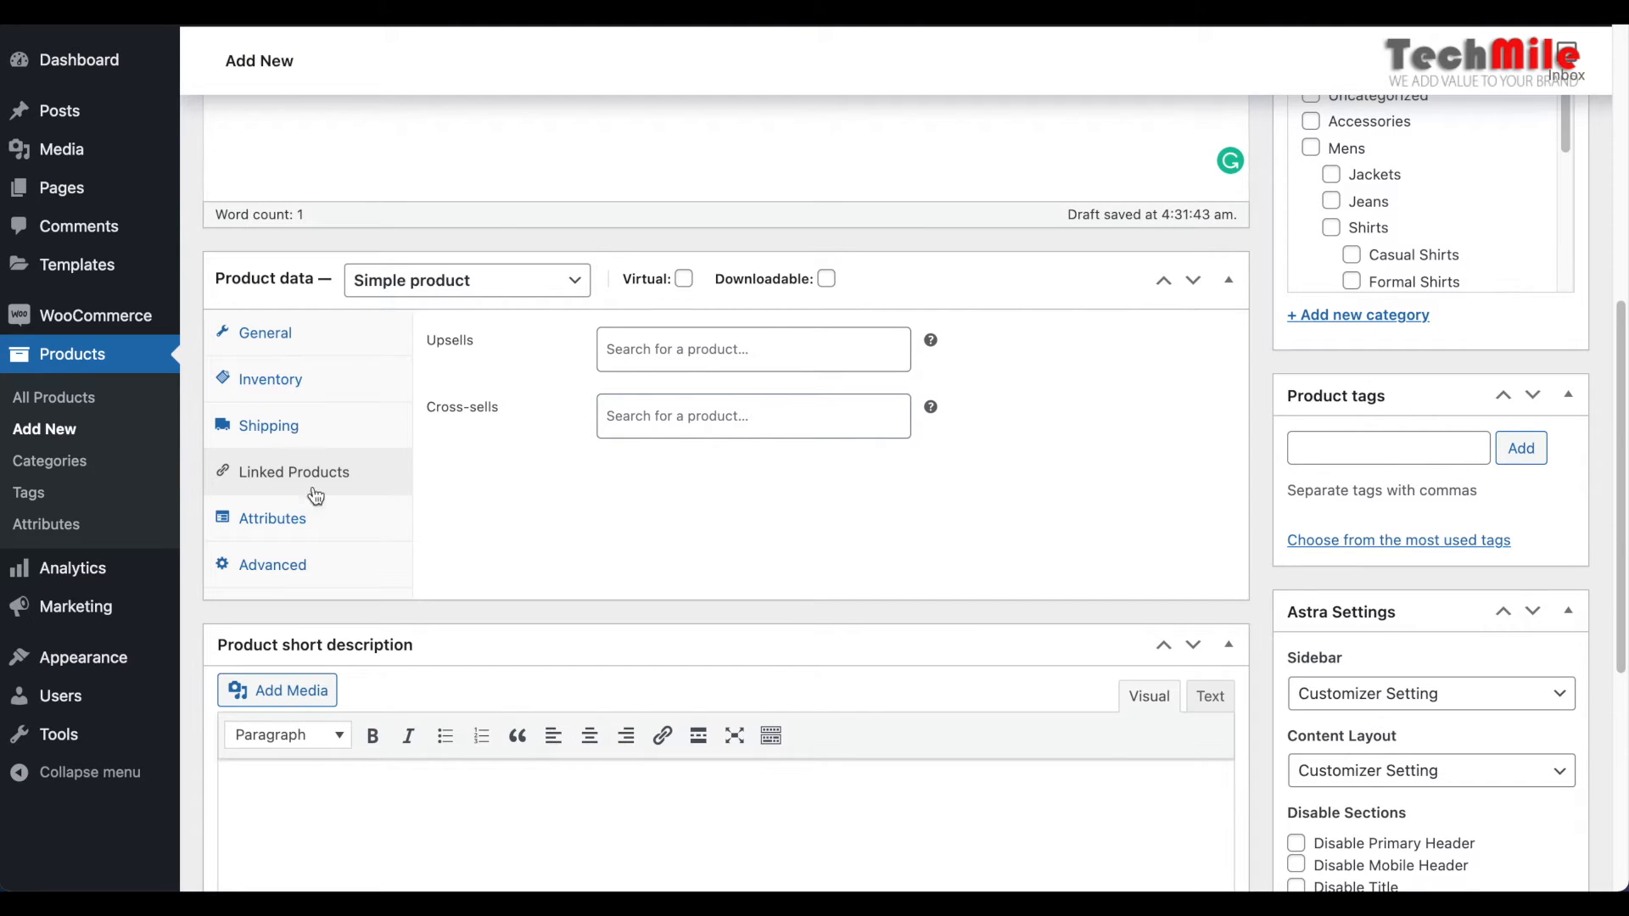
left_click(263, 519)
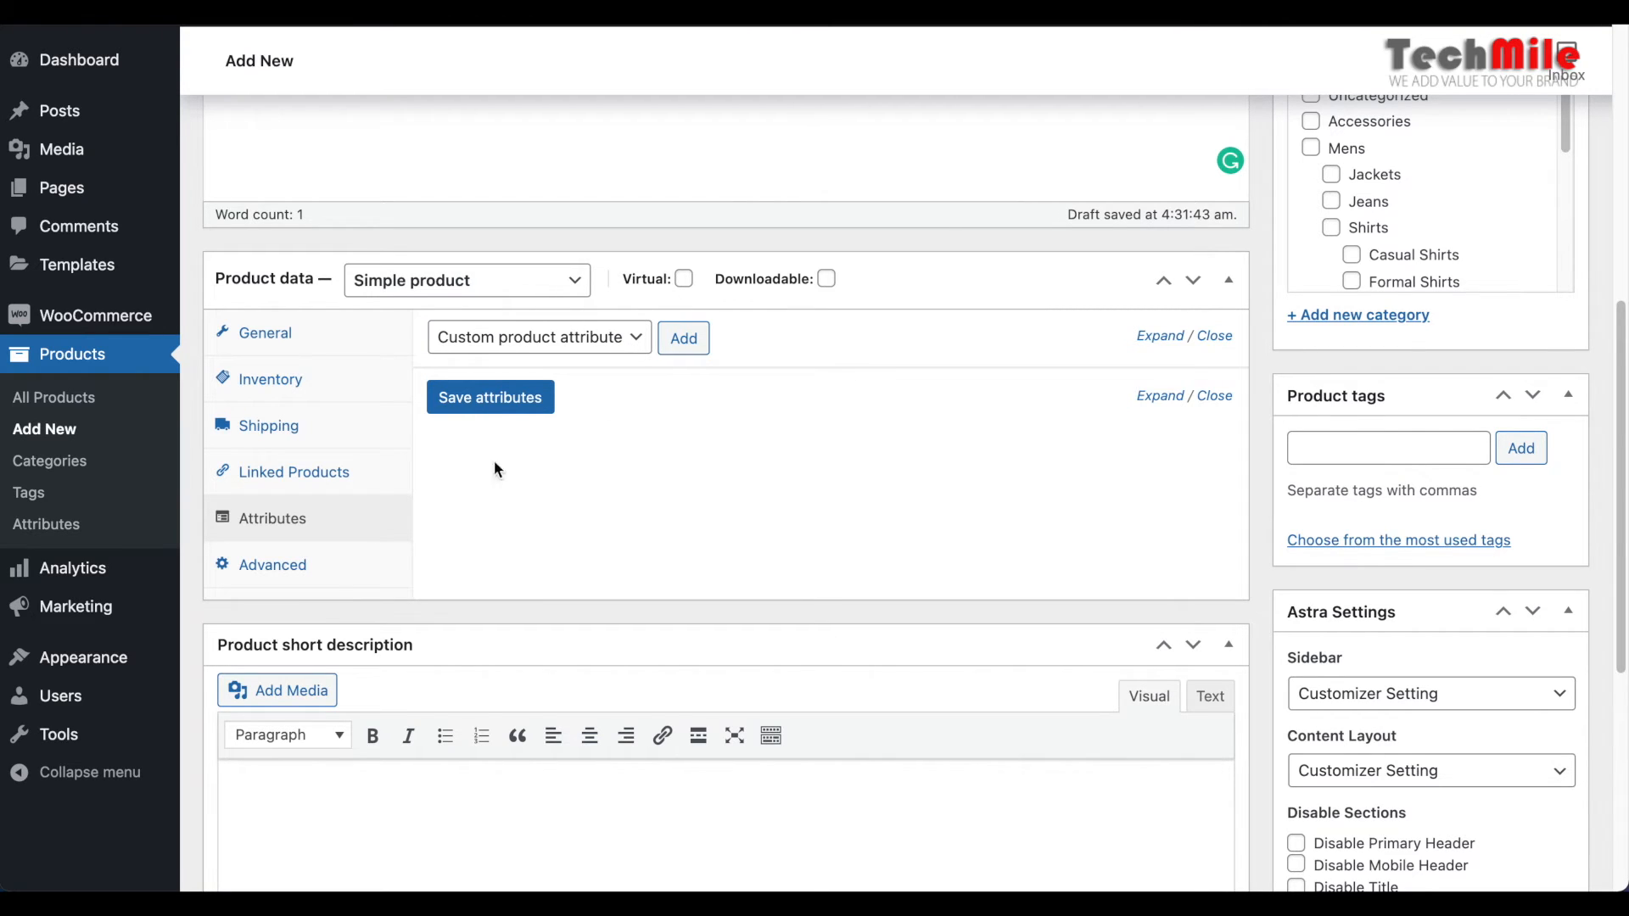
left_click(270, 565)
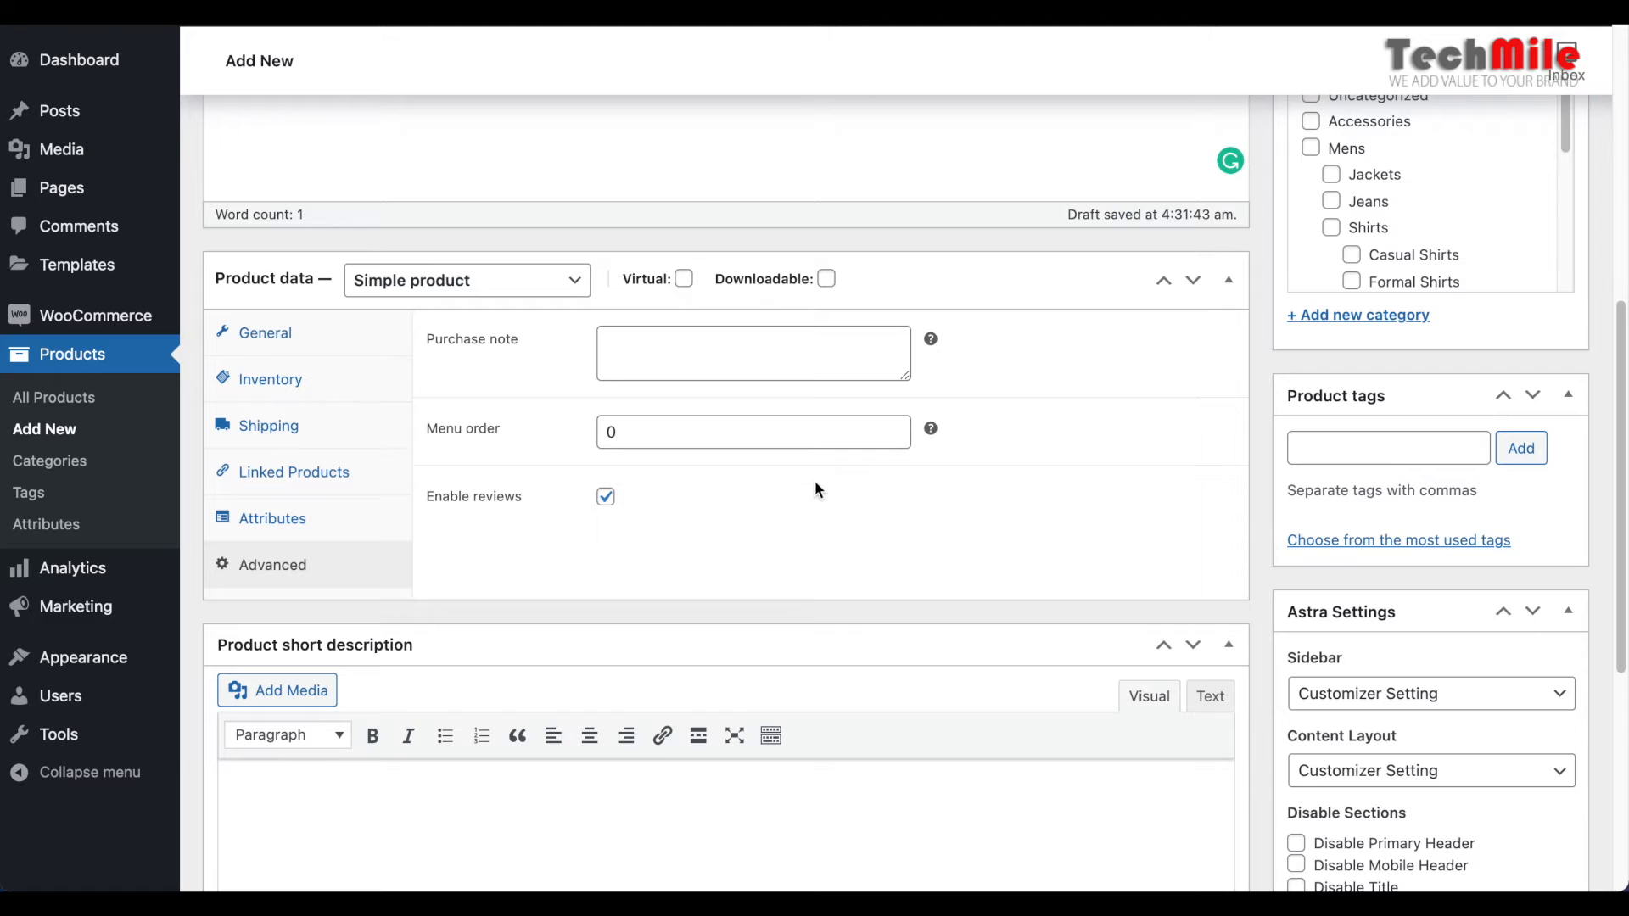
scroll(817, 489, "down", 3)
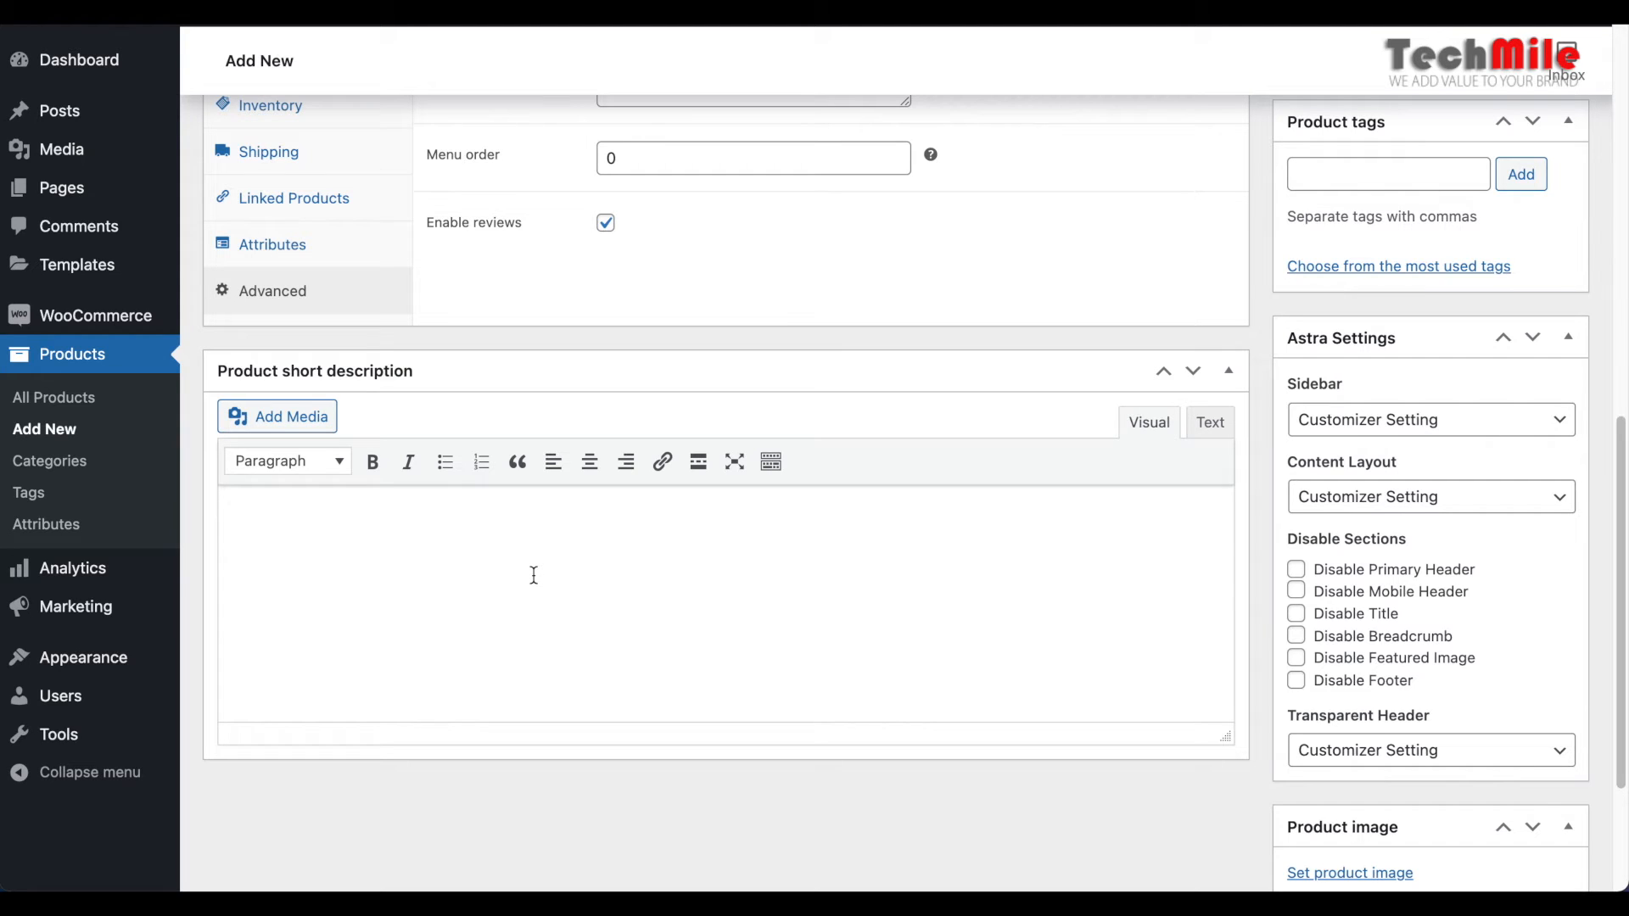
Examine the title, price, short description and full description on the store's Cotton product page and compare them with the new product form
mouse_move(108, 28)
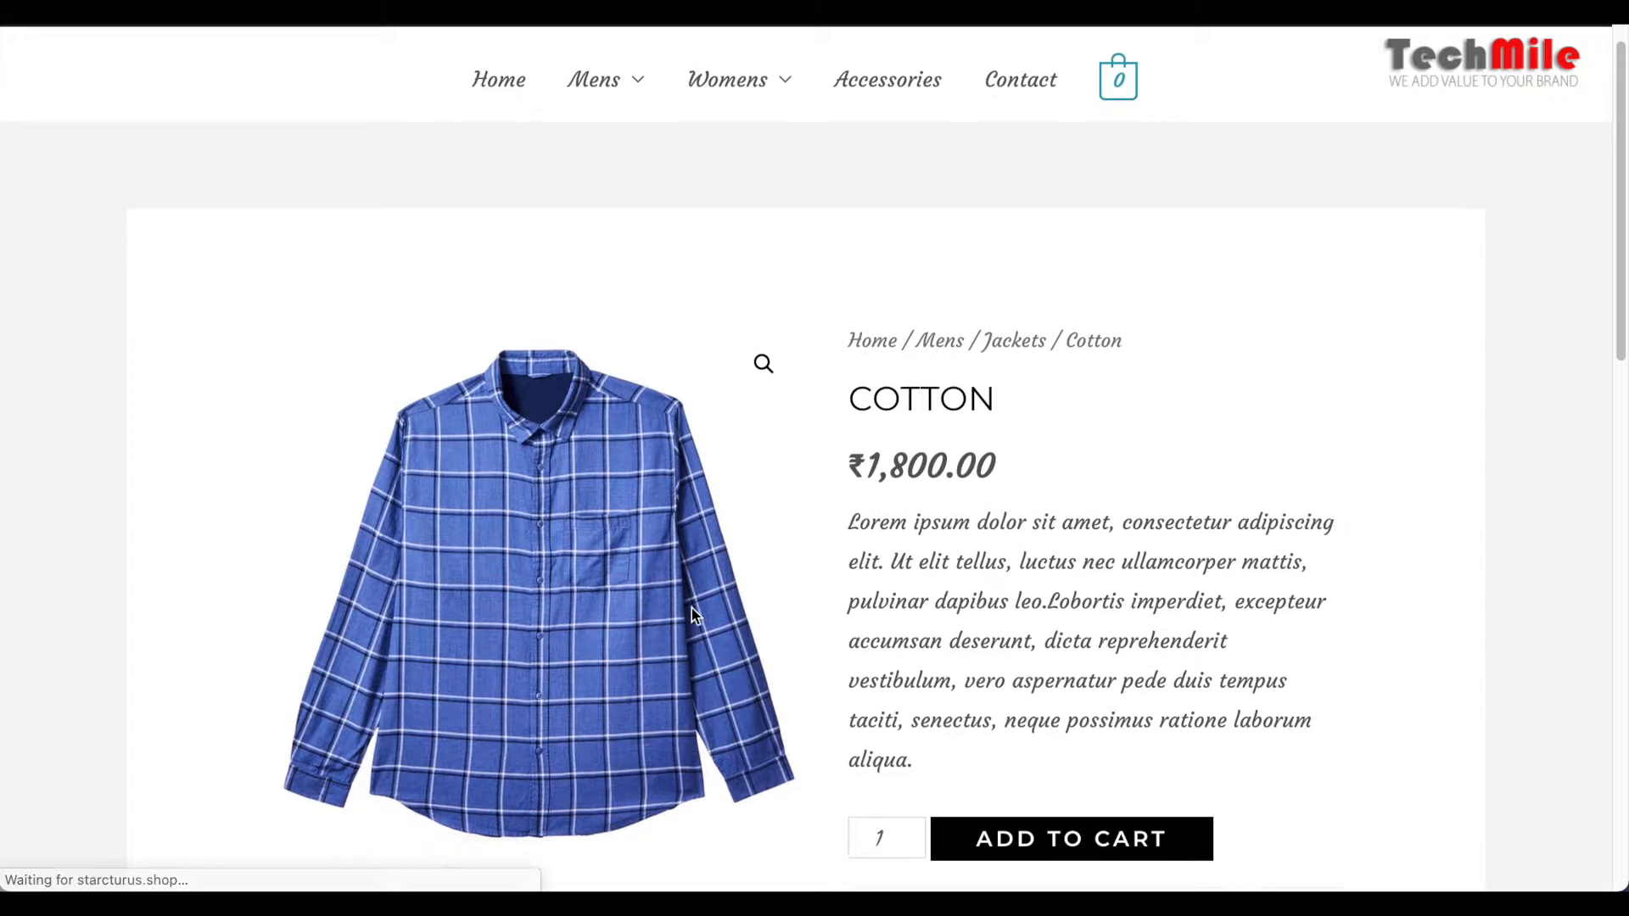
scroll(690, 609, "down", 3)
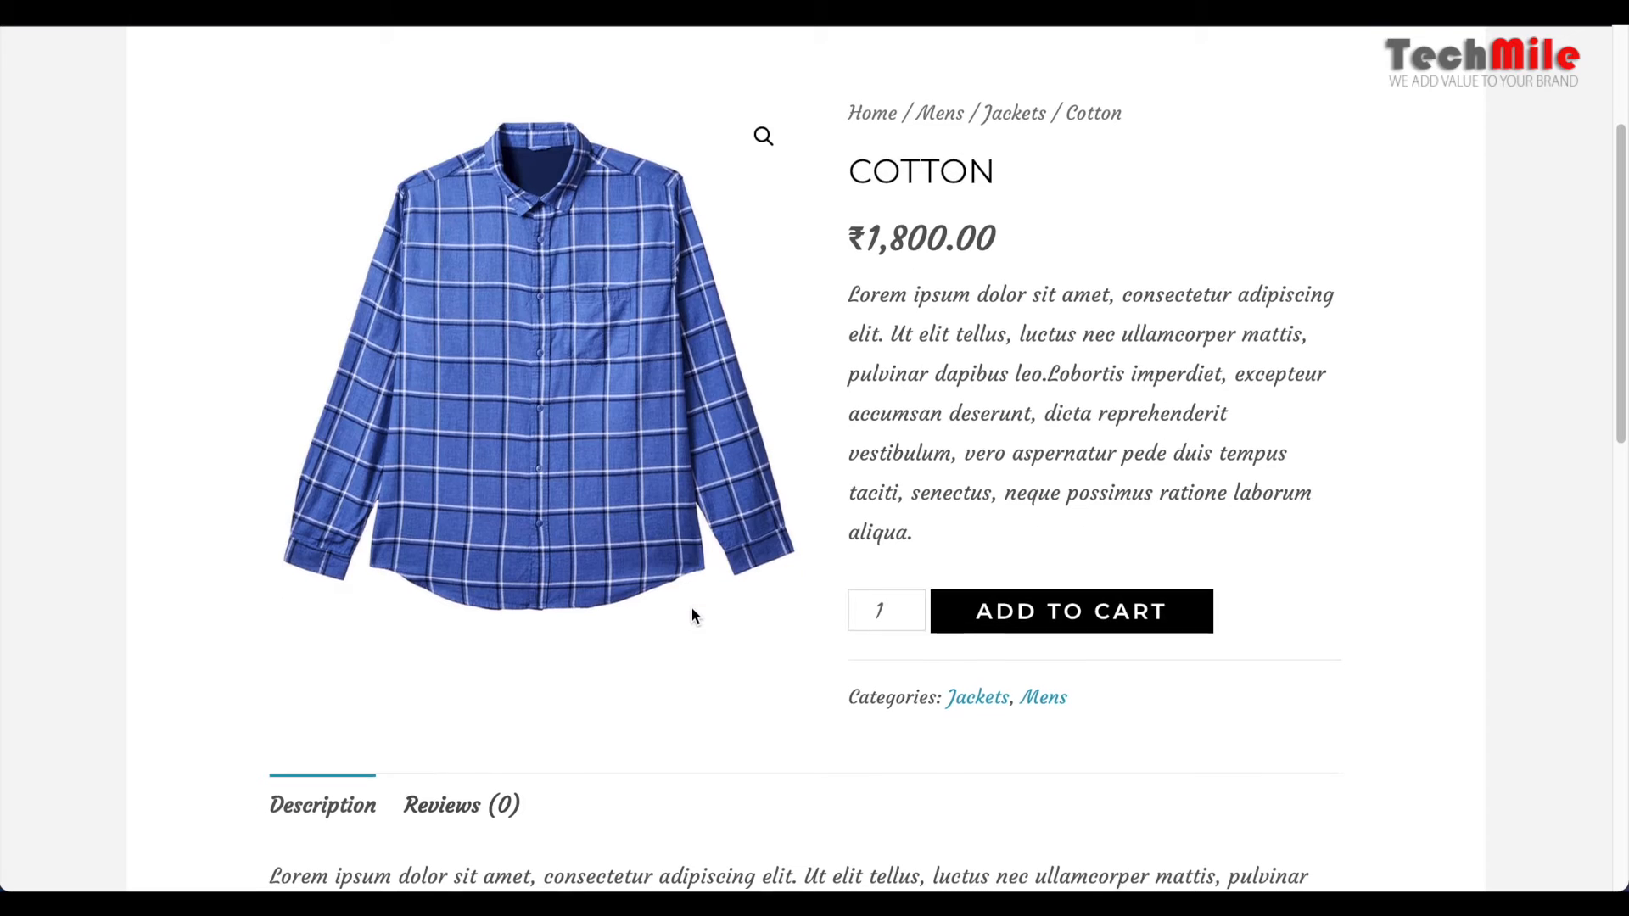
left_click_drag(851, 161, 1097, 161)
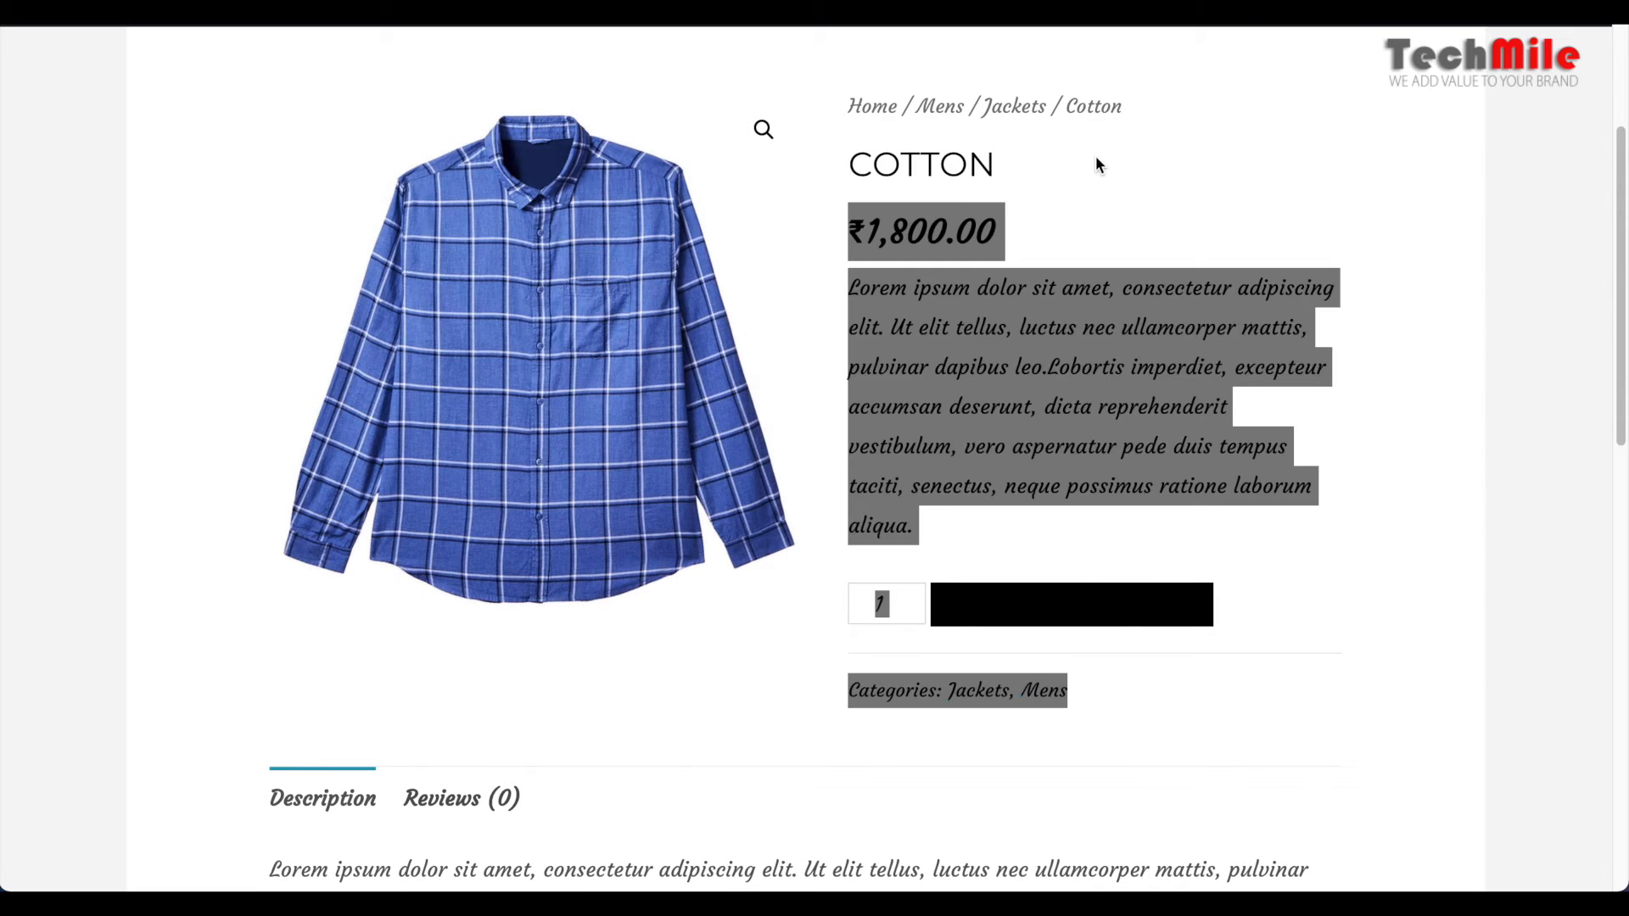
left_click(1096, 155)
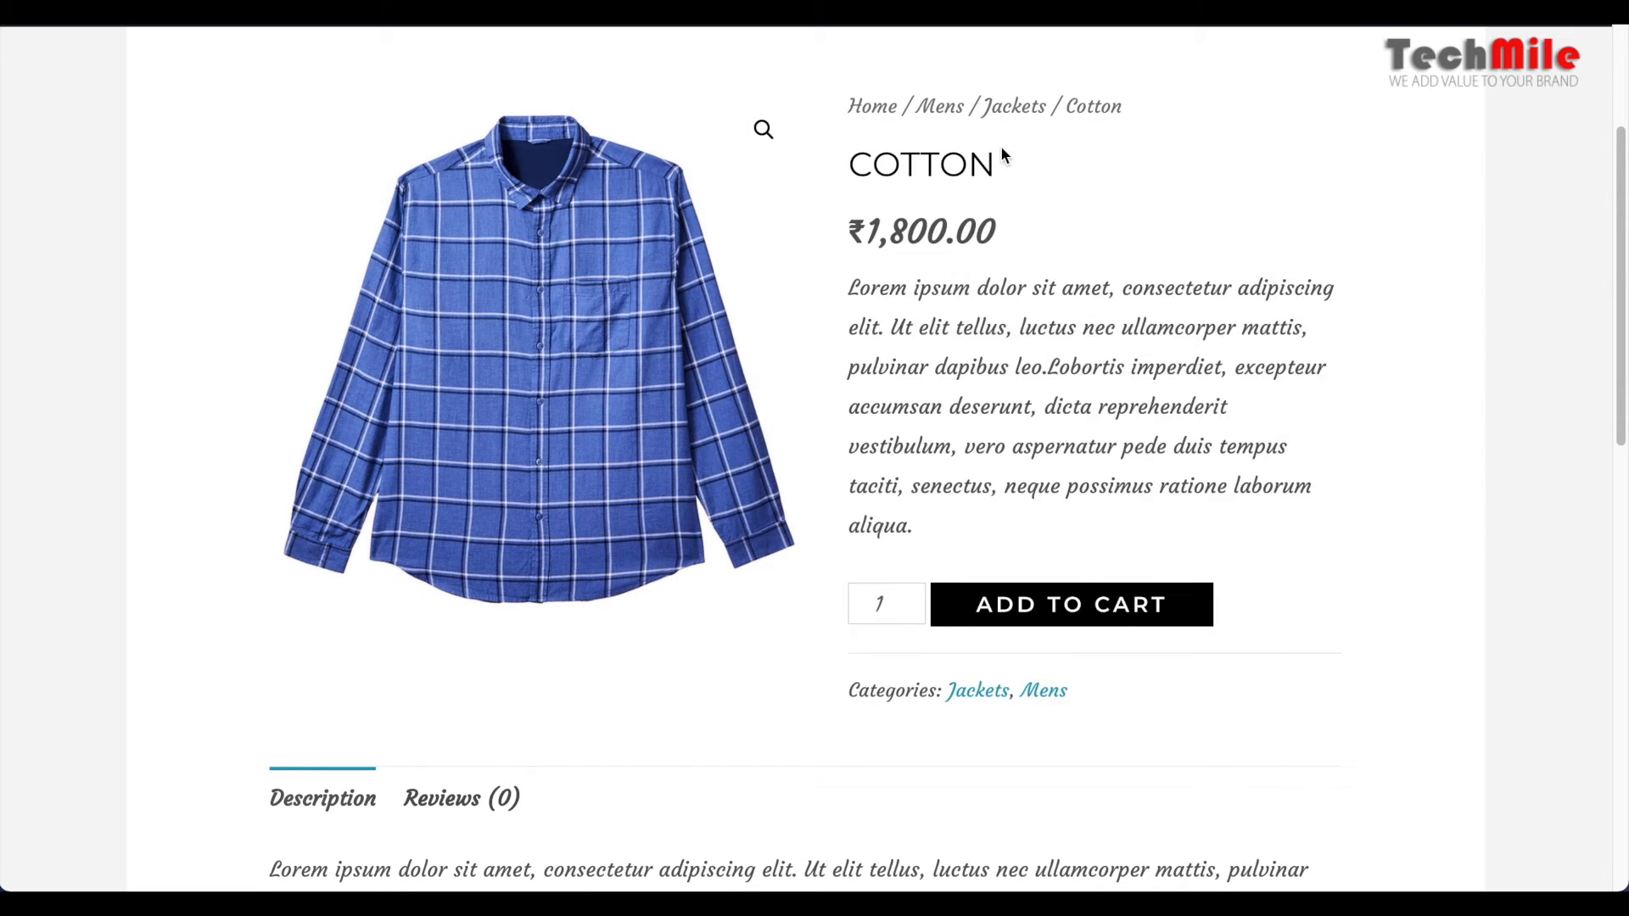
double_click(901, 158)
double_click(902, 230)
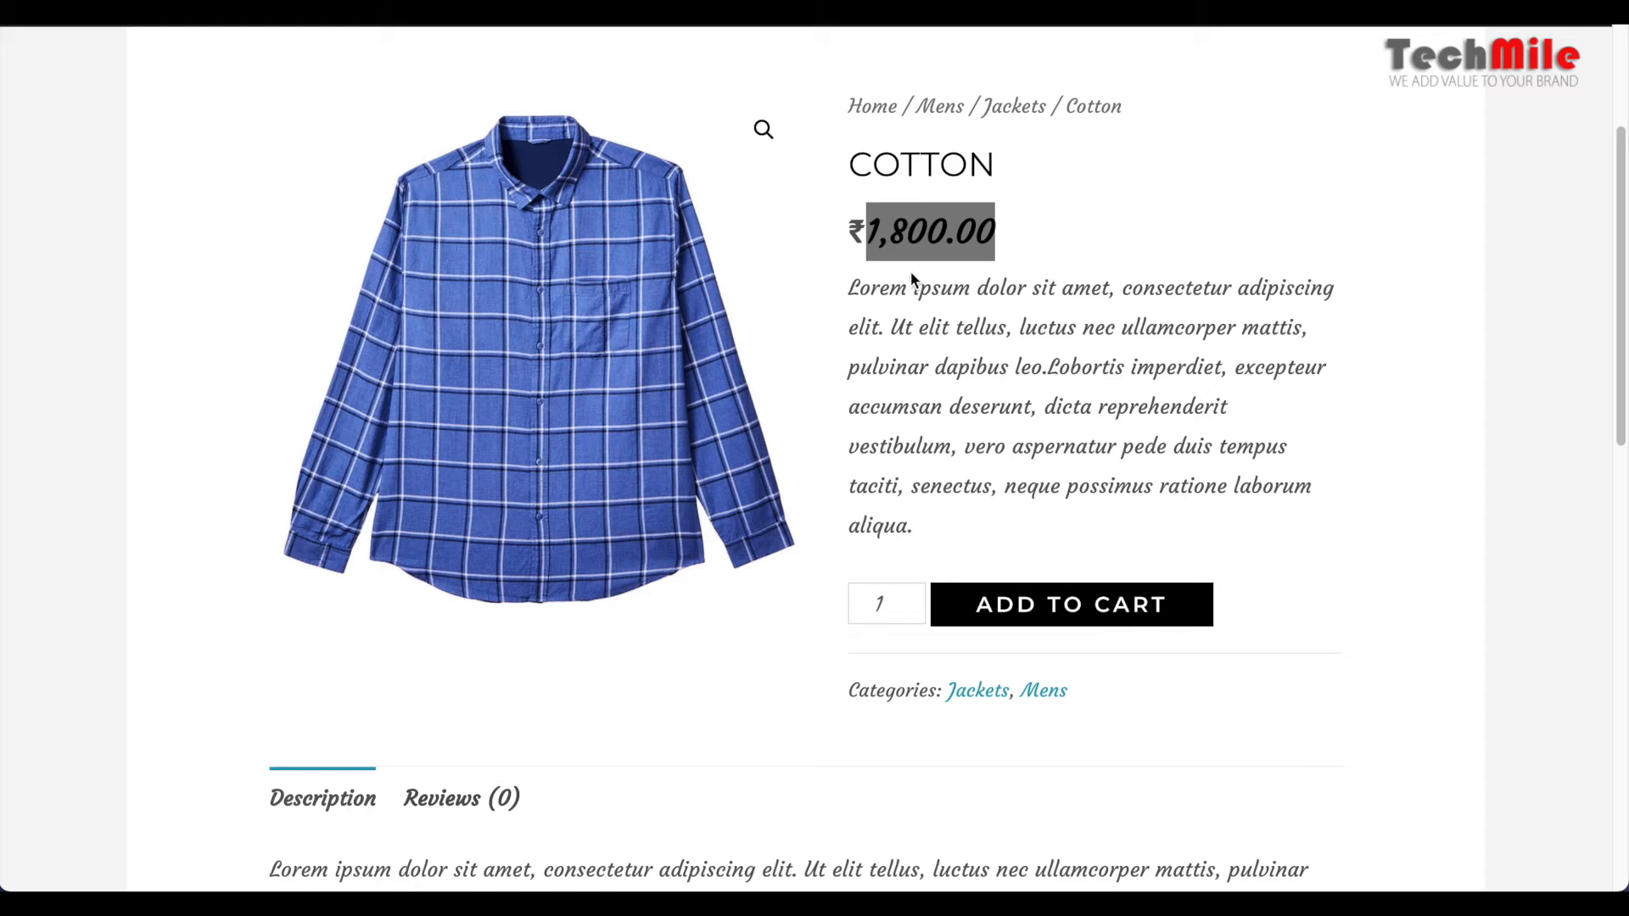
left_click(857, 288)
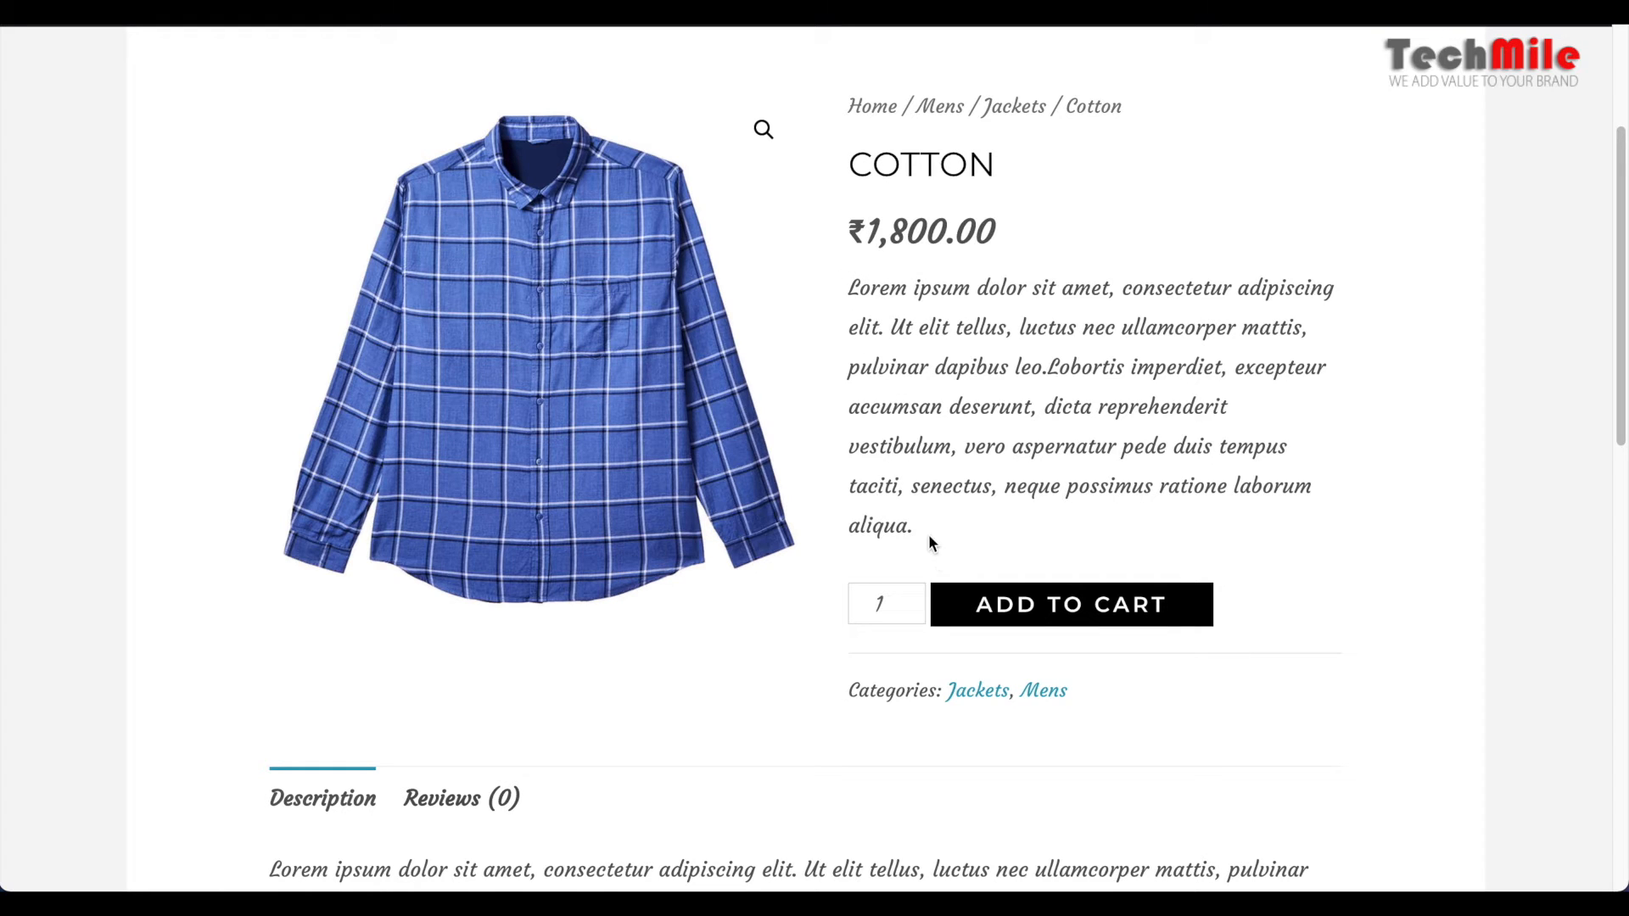
left_click_drag(924, 515, 851, 279)
scroll(1010, 357, "down", 7)
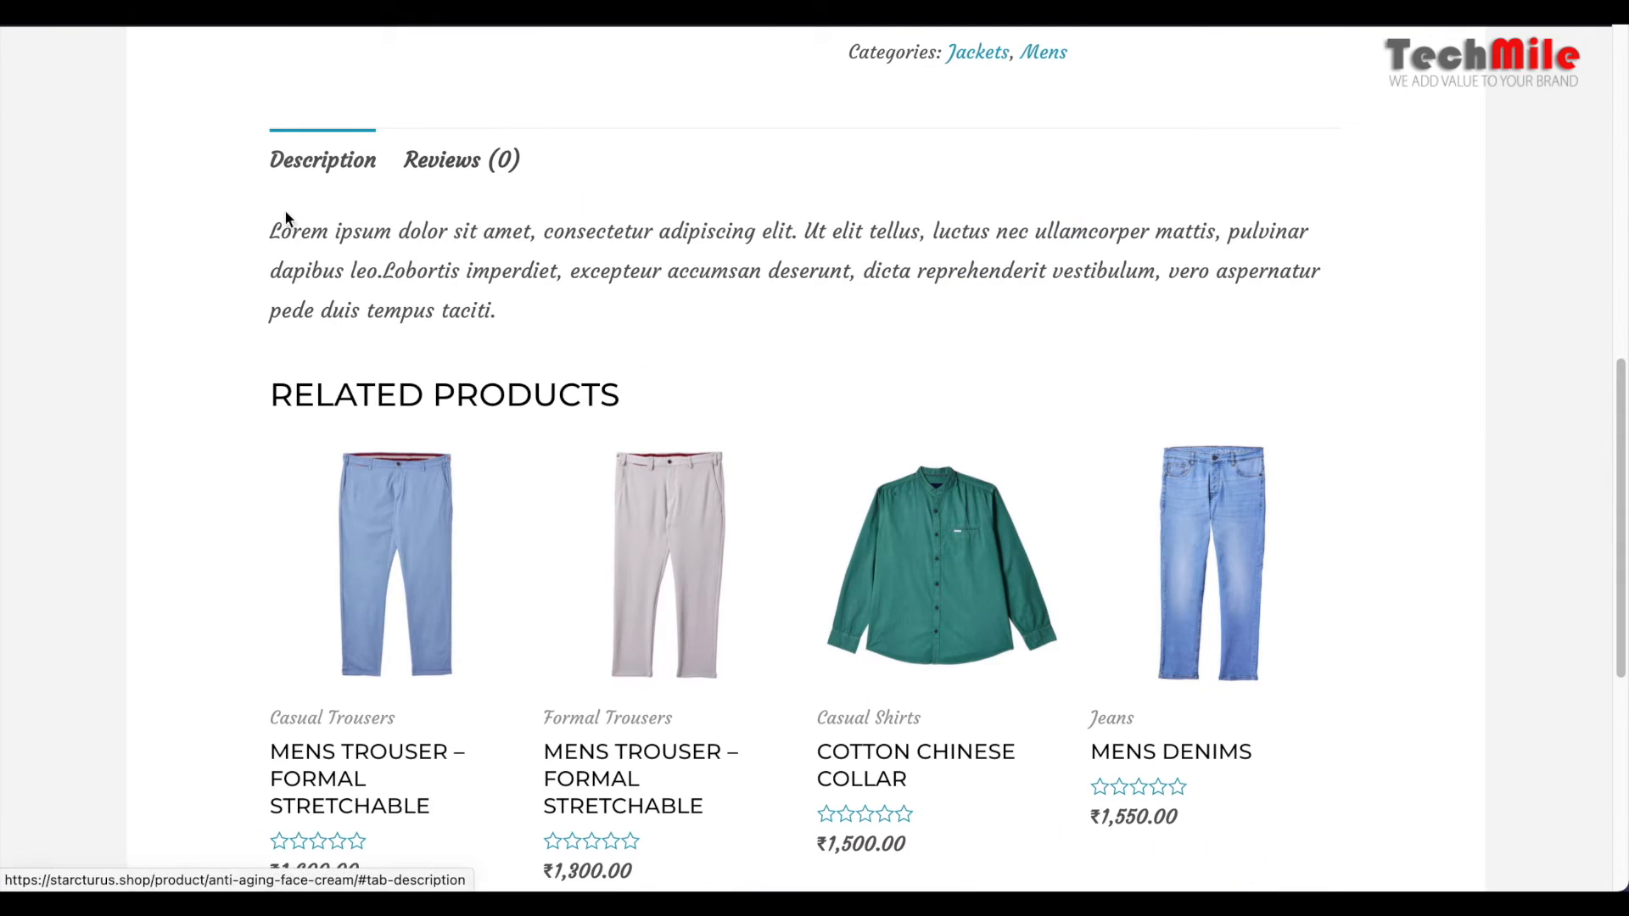
left_click_drag(278, 232, 503, 314)
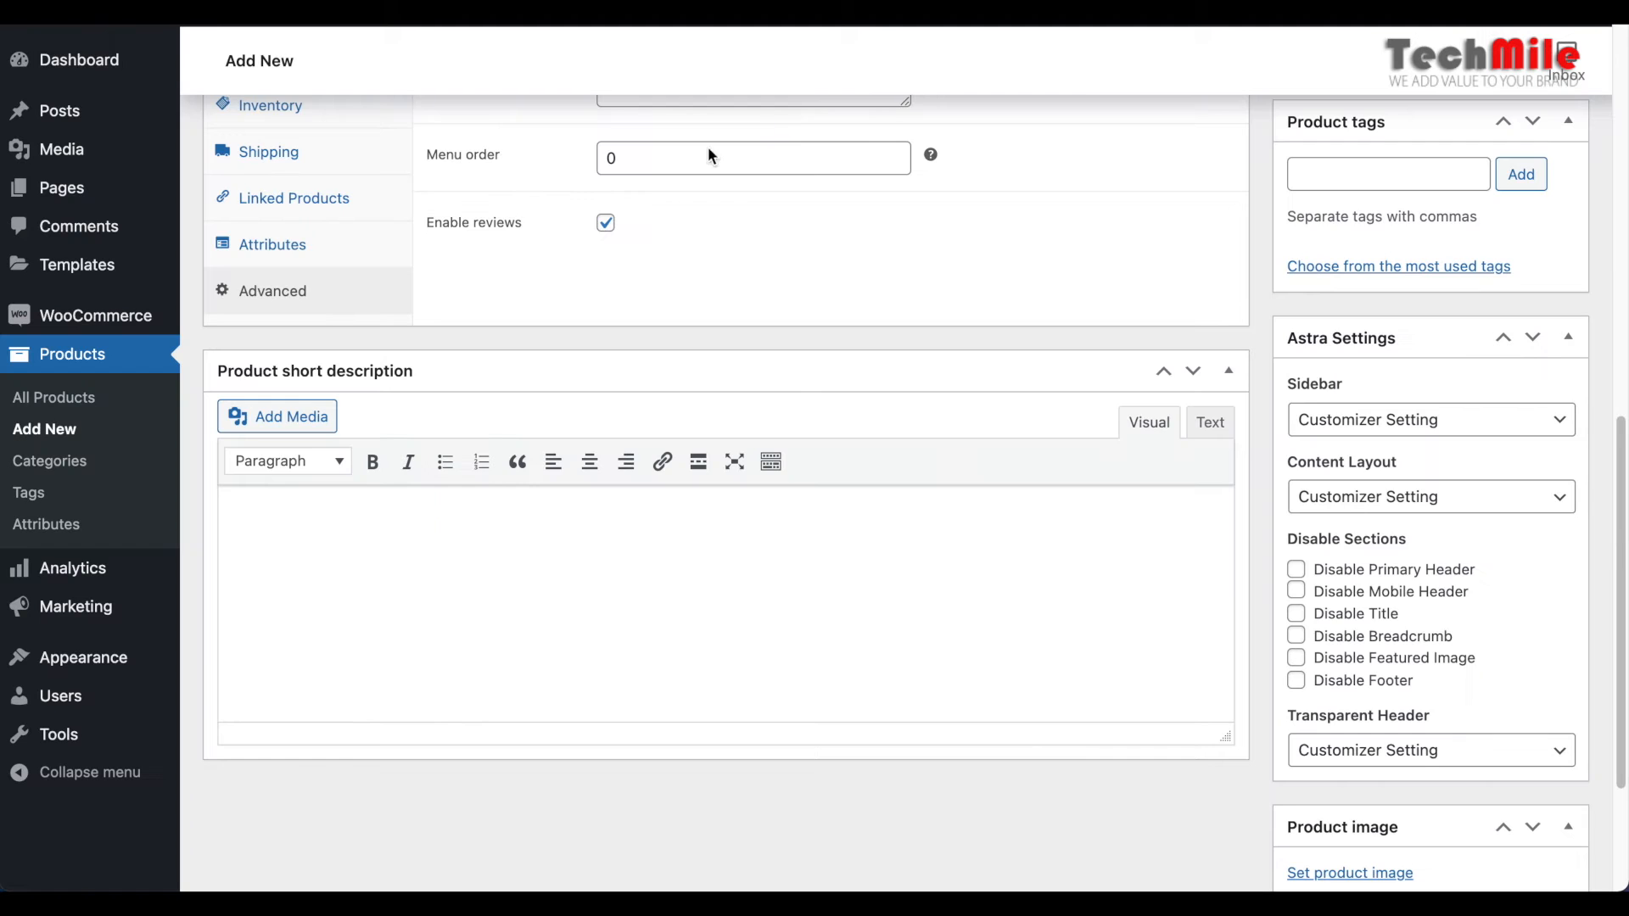
scroll(760, 379, "up", 5)
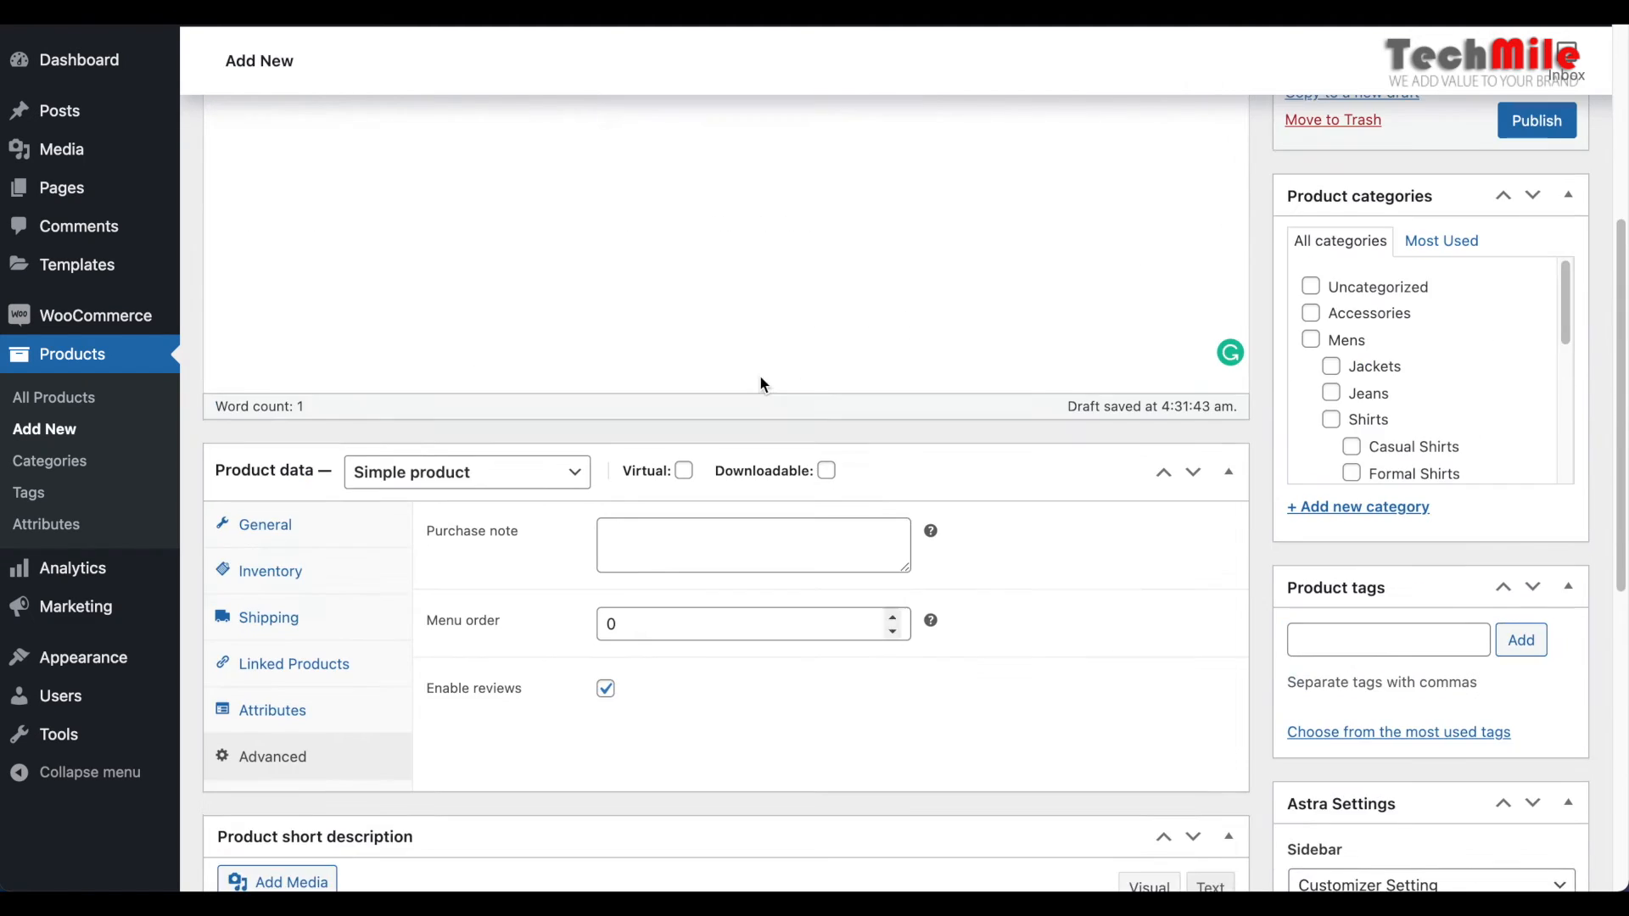
scroll(760, 375, "up", 6)
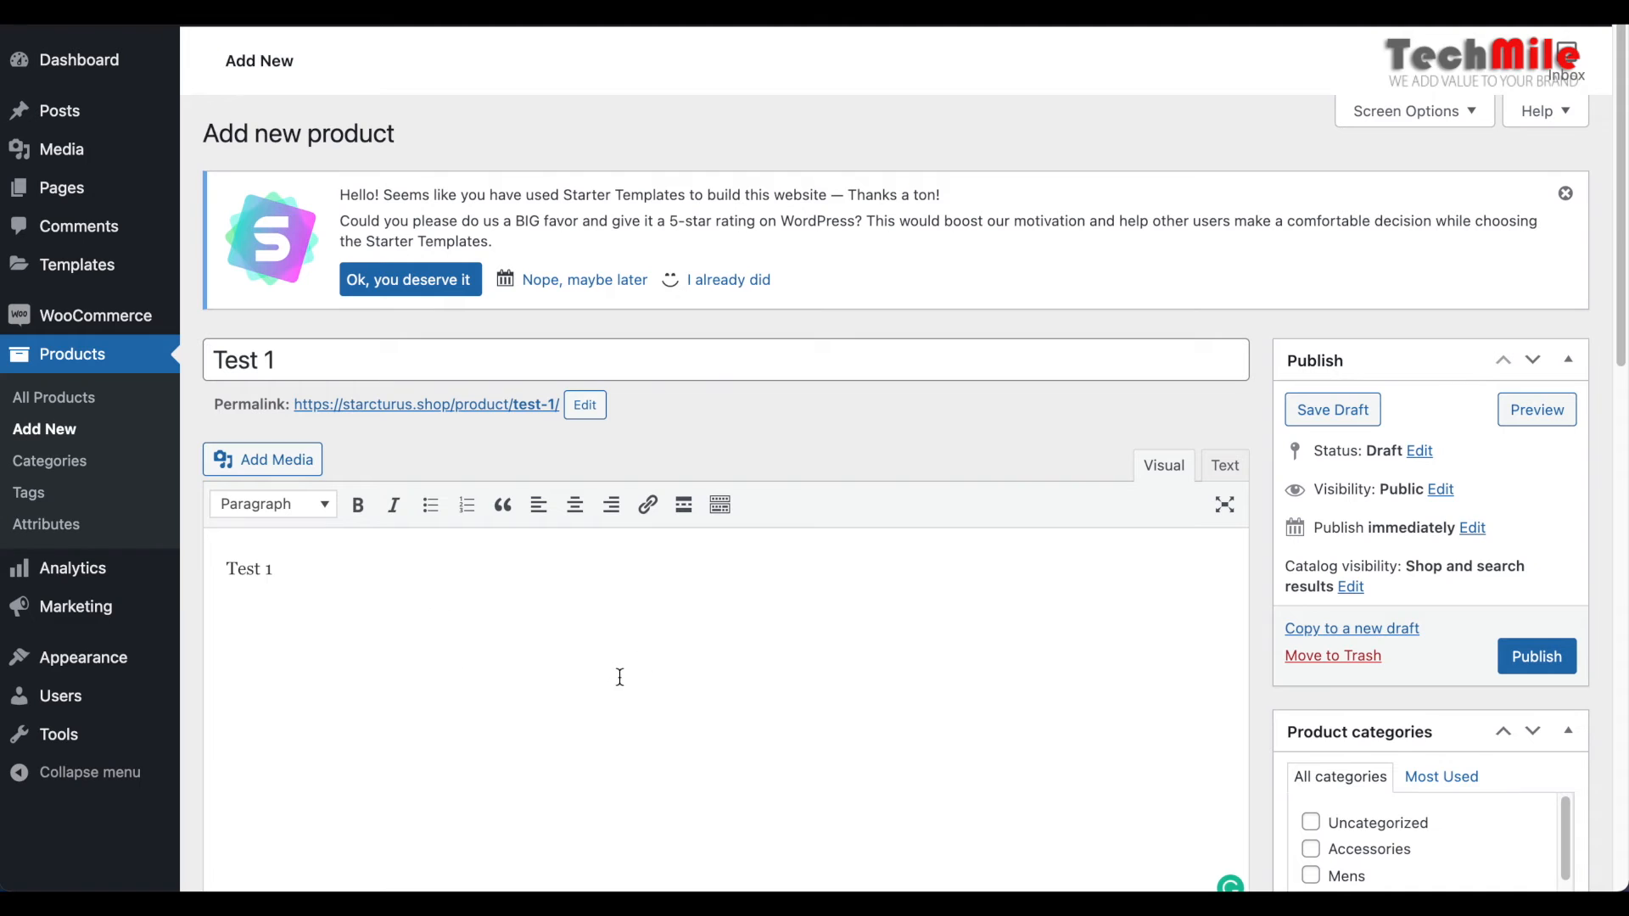
scroll(634, 666, "down", 15)
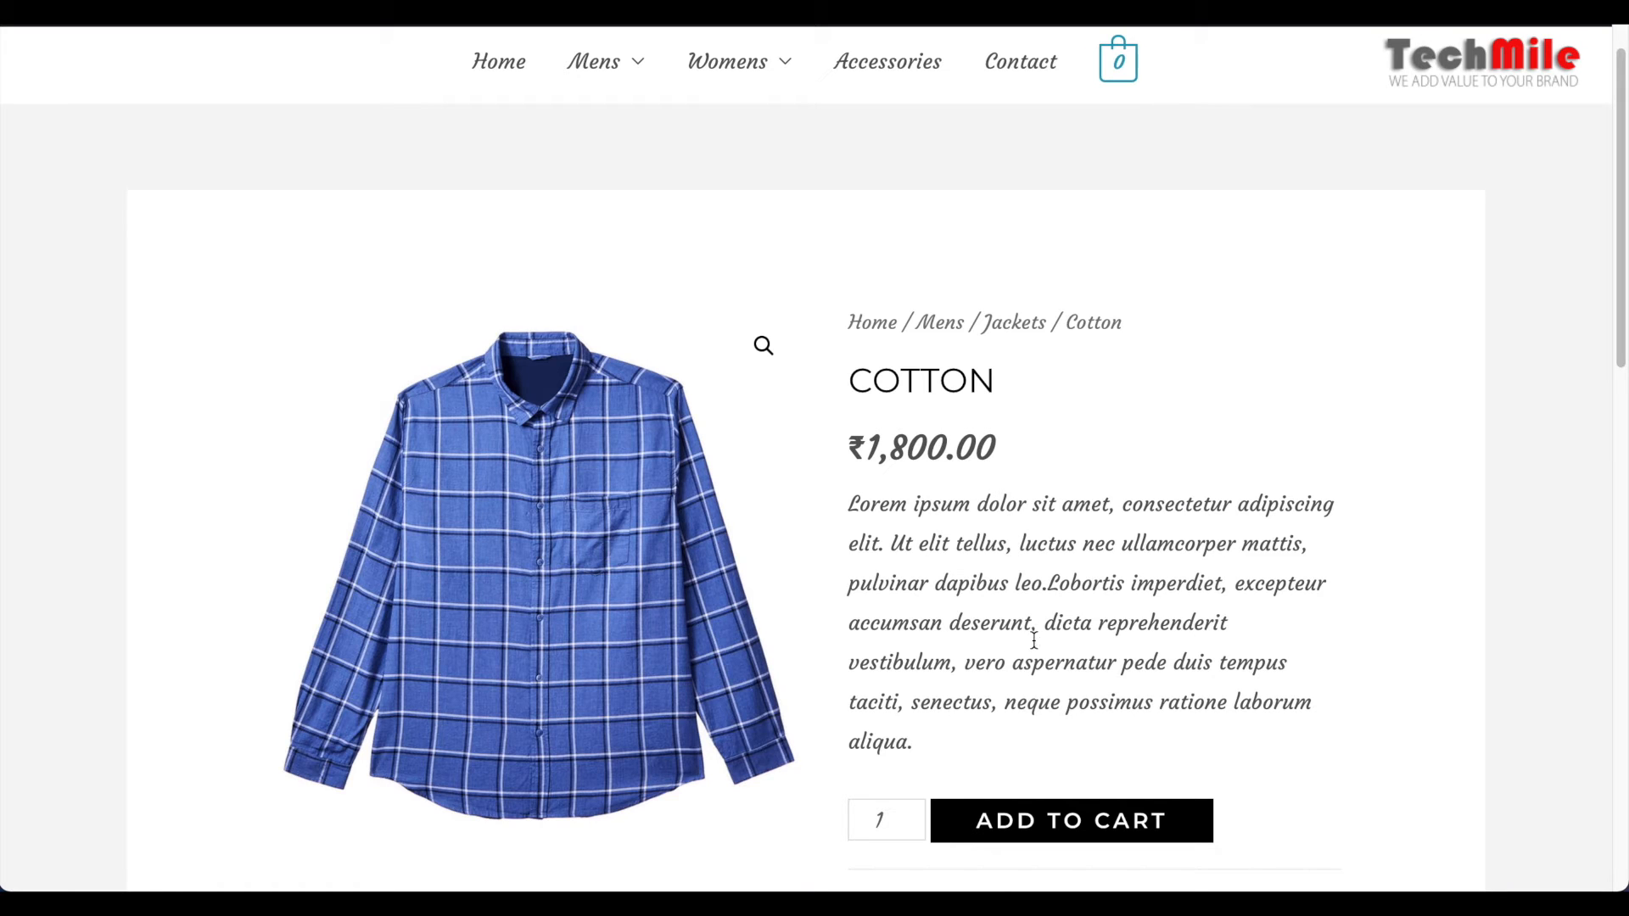
left_click_drag(889, 504, 981, 742)
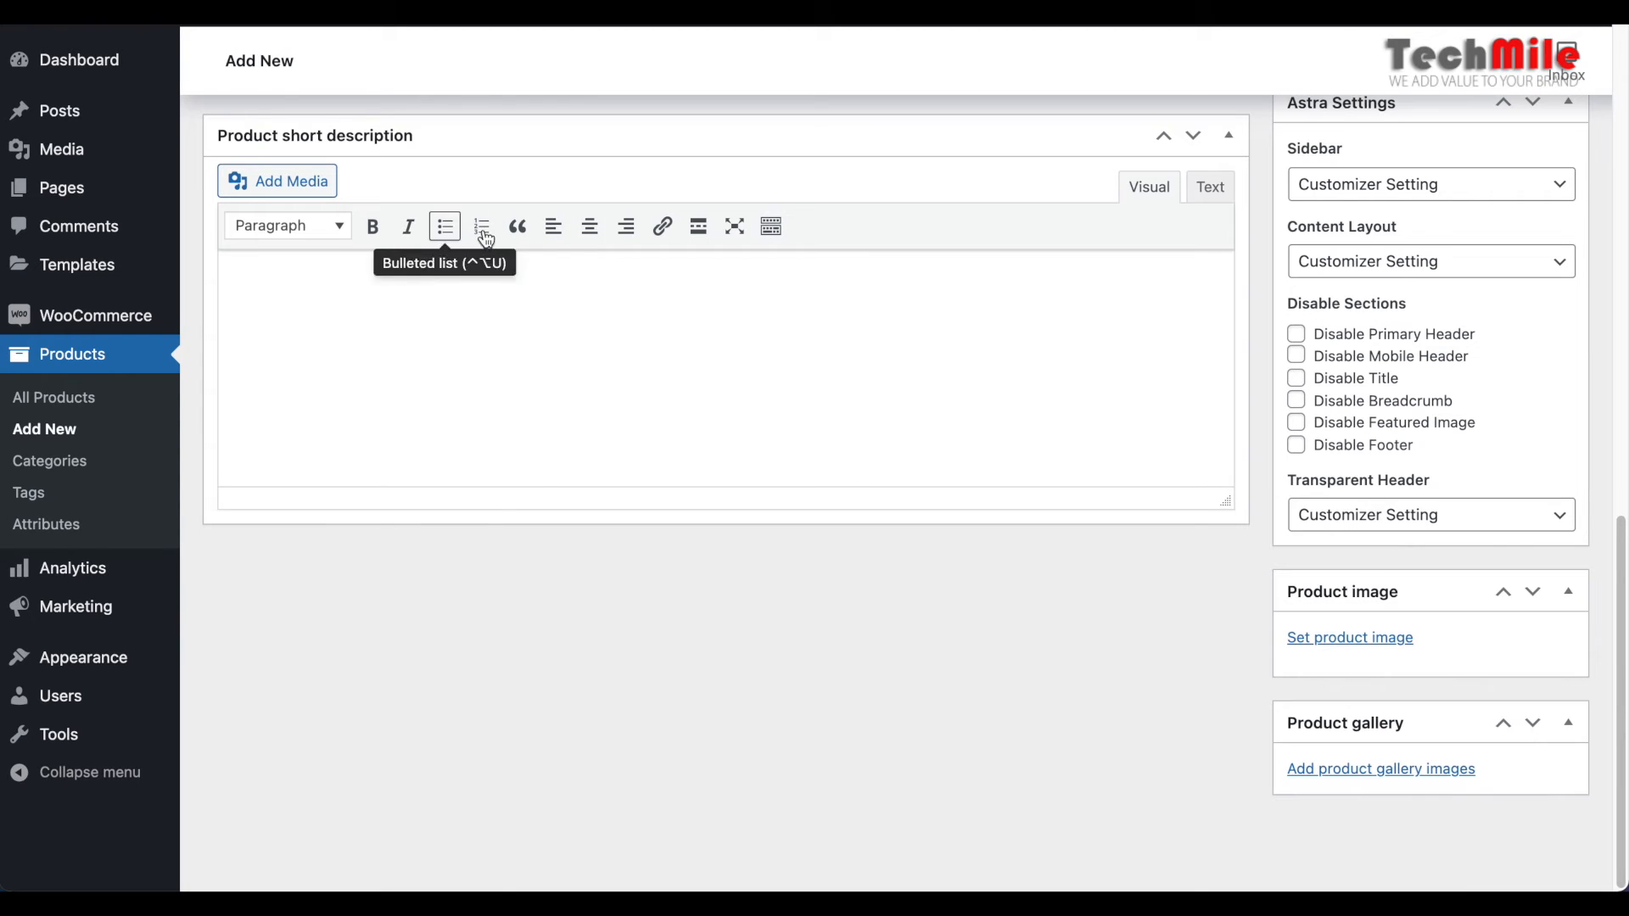
Fill the product short description with a bulleted list of four items: asdad, asdads, asddasd and asddas
left_click(447, 231)
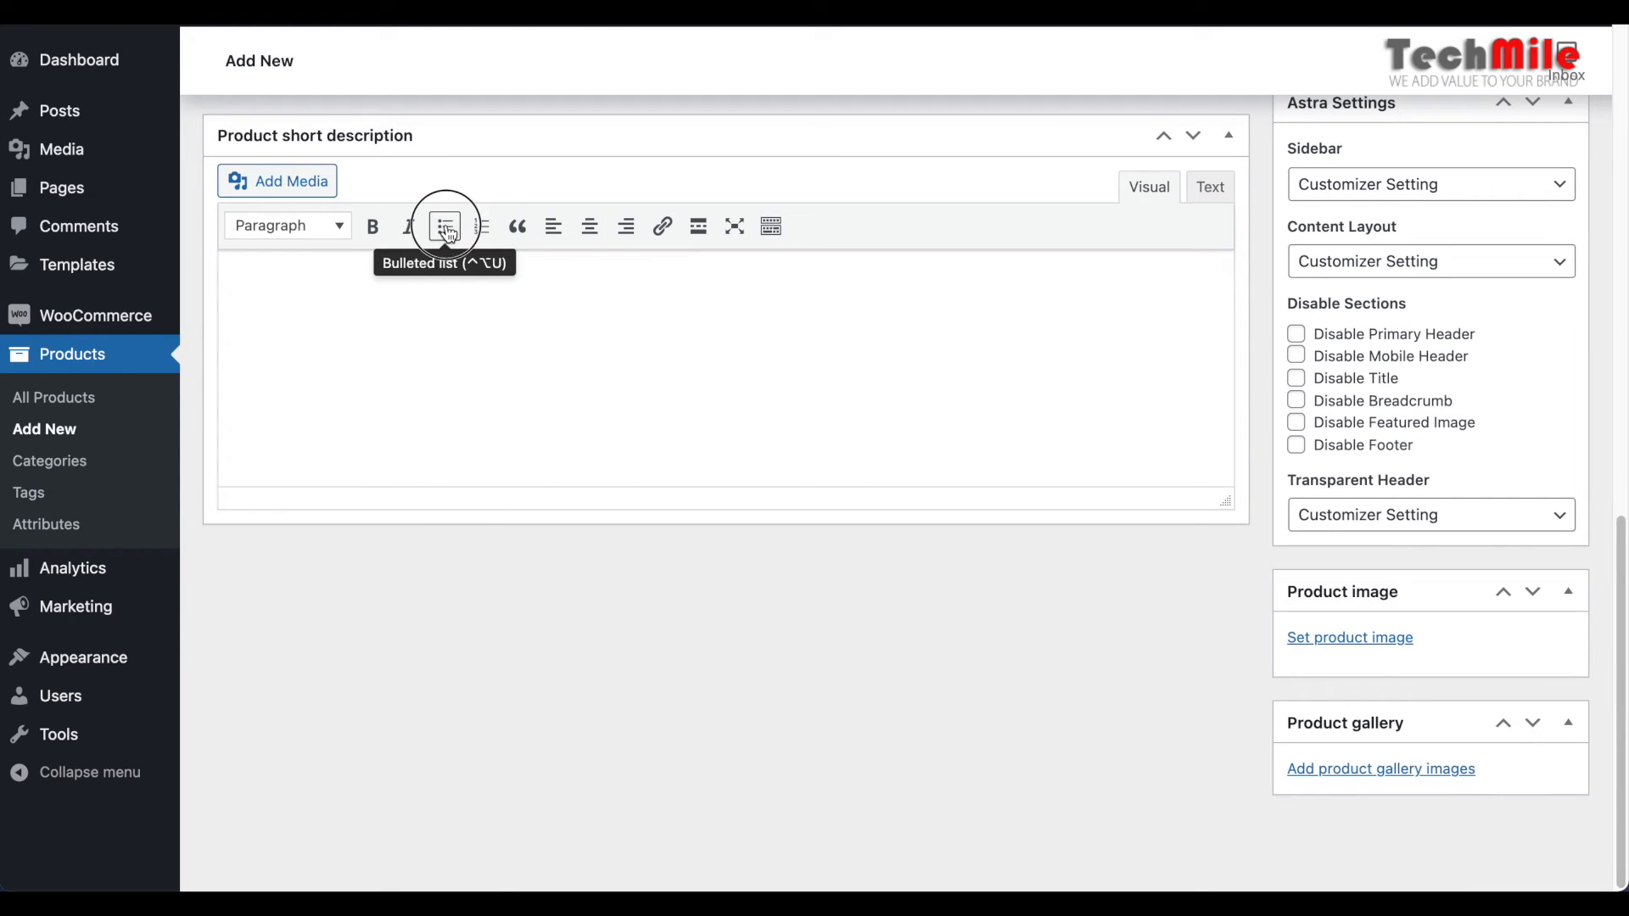
type("asdad")
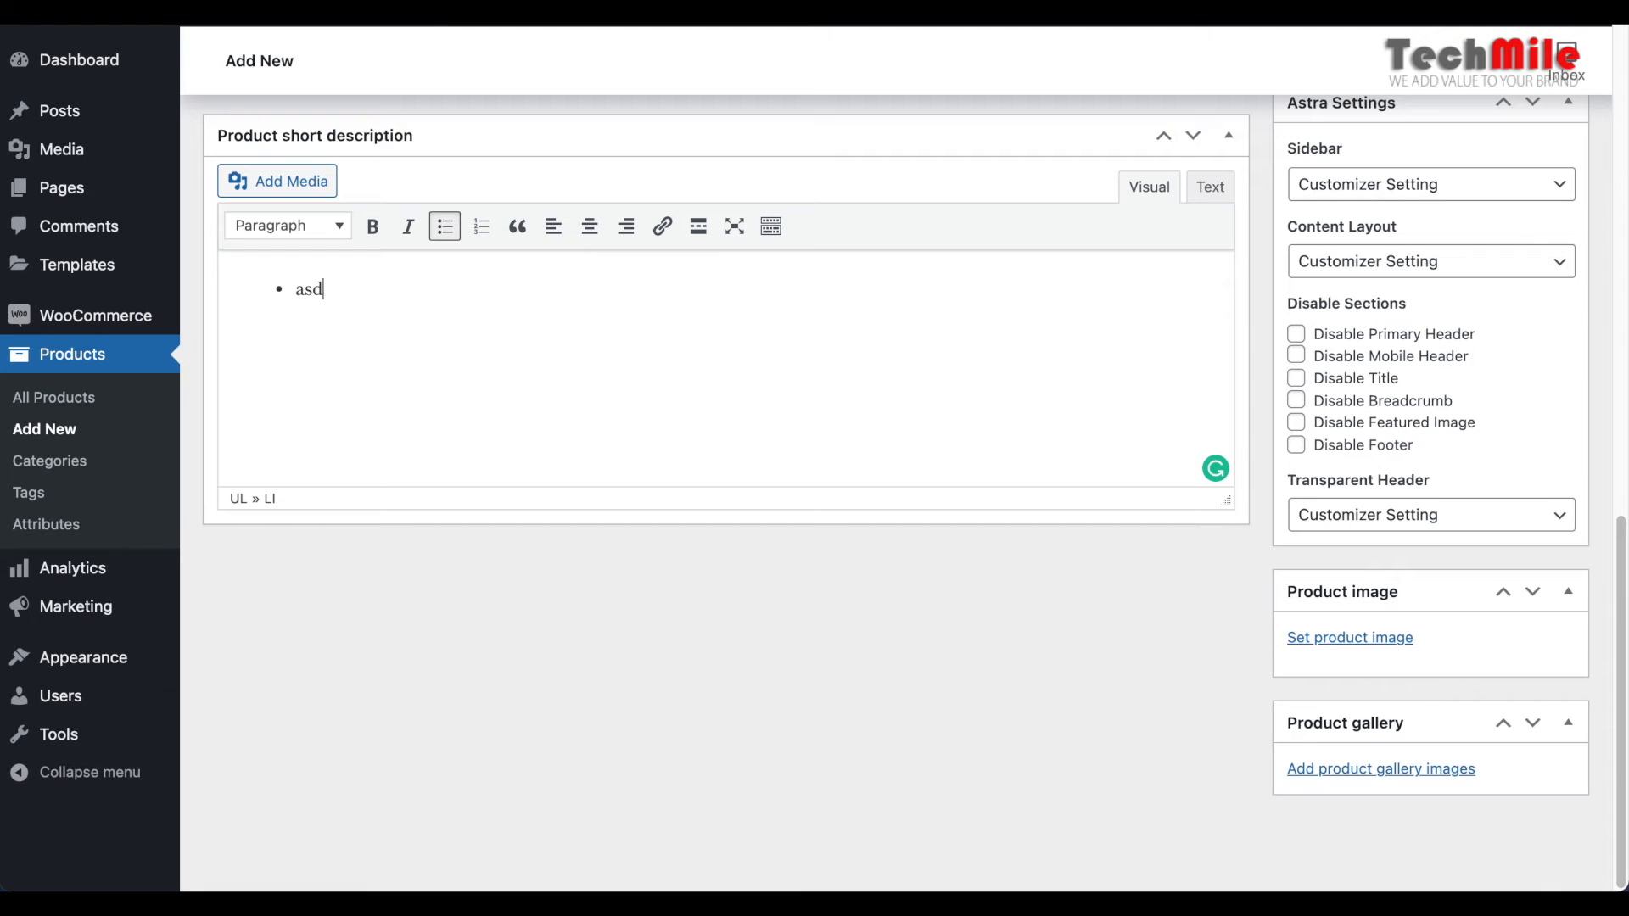
key("Return")
type("asdads")
key("Return")
type("asddasd")
key("Return")
type("asddas")
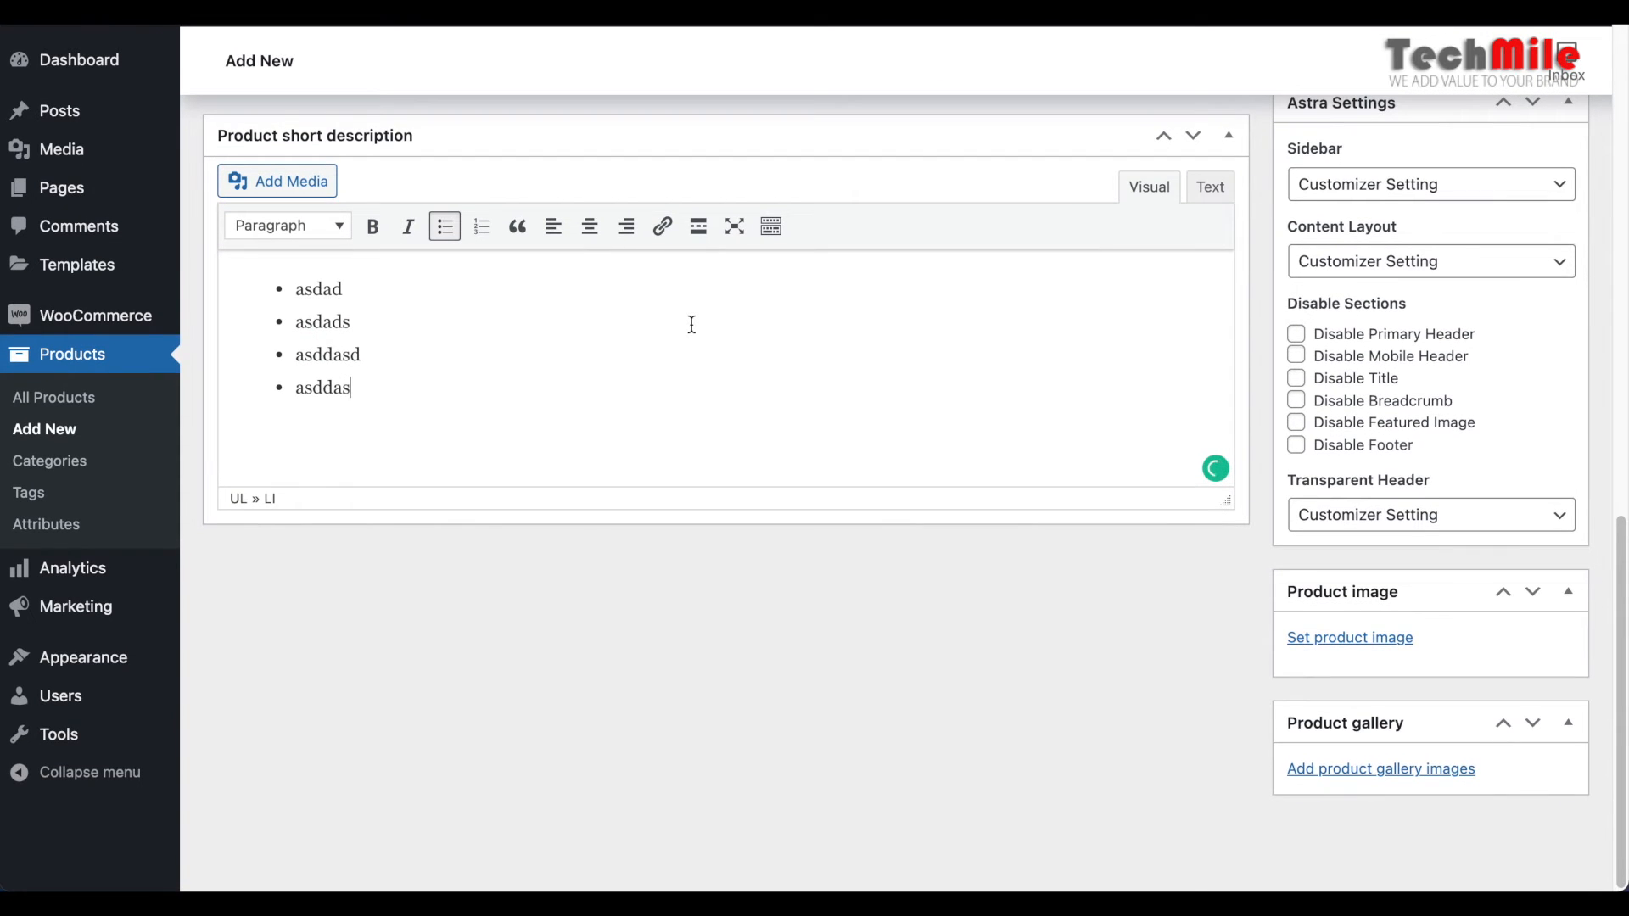
Assign the product to the Mens, Shirts and Casual Shirts categories and look through the remaining categories
scroll(691, 324, "up", 10)
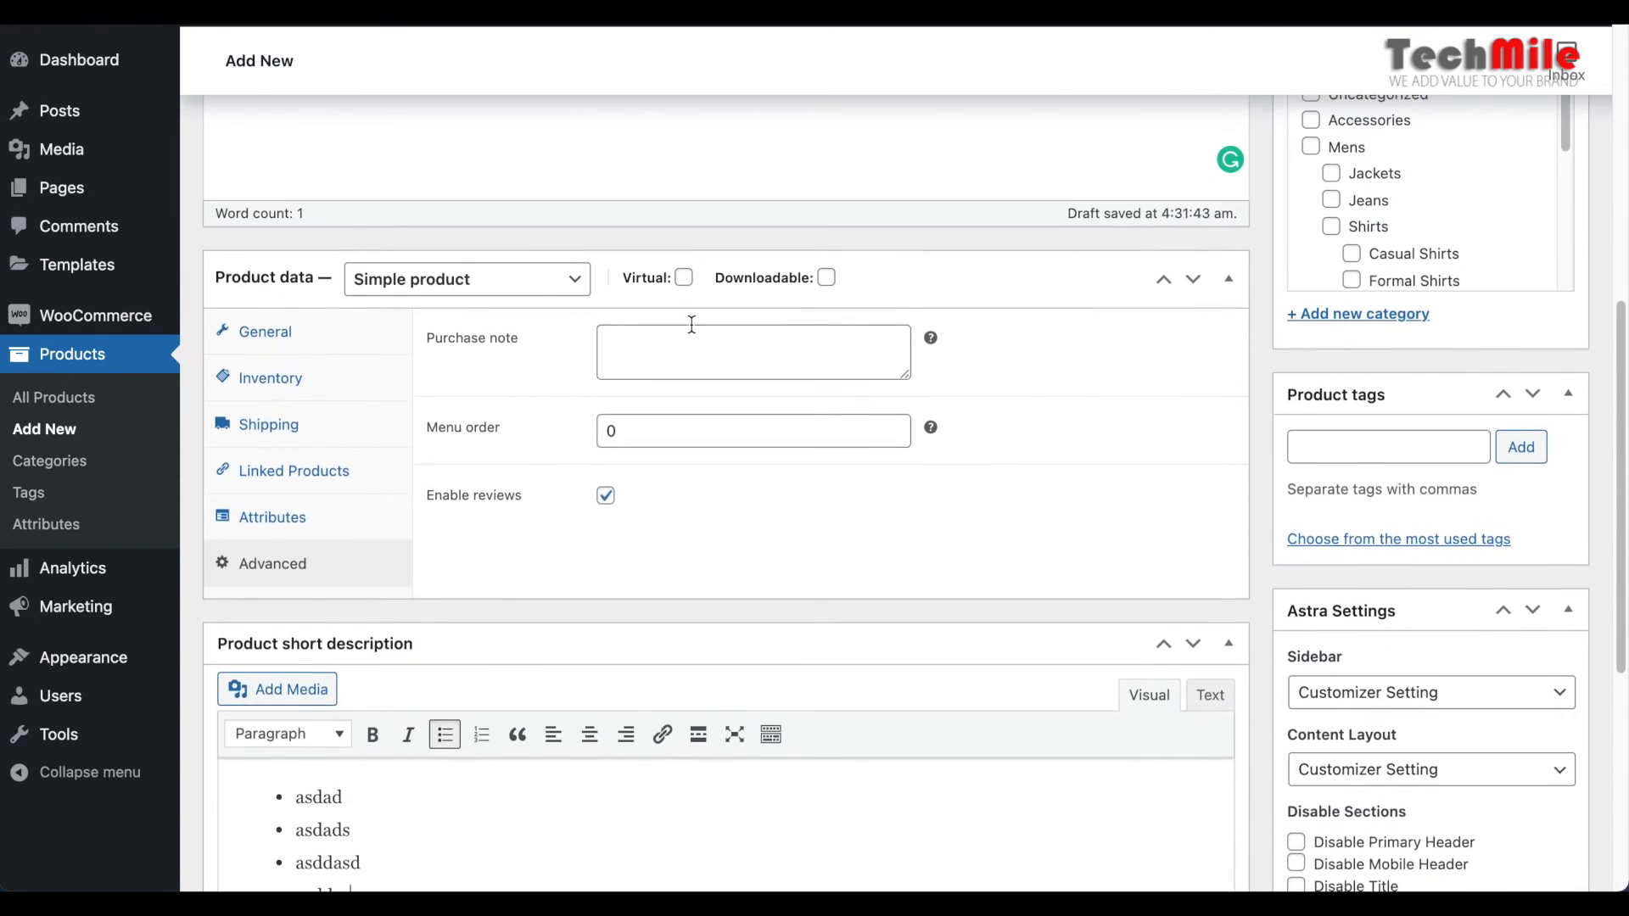
scroll(692, 324, "up", 5)
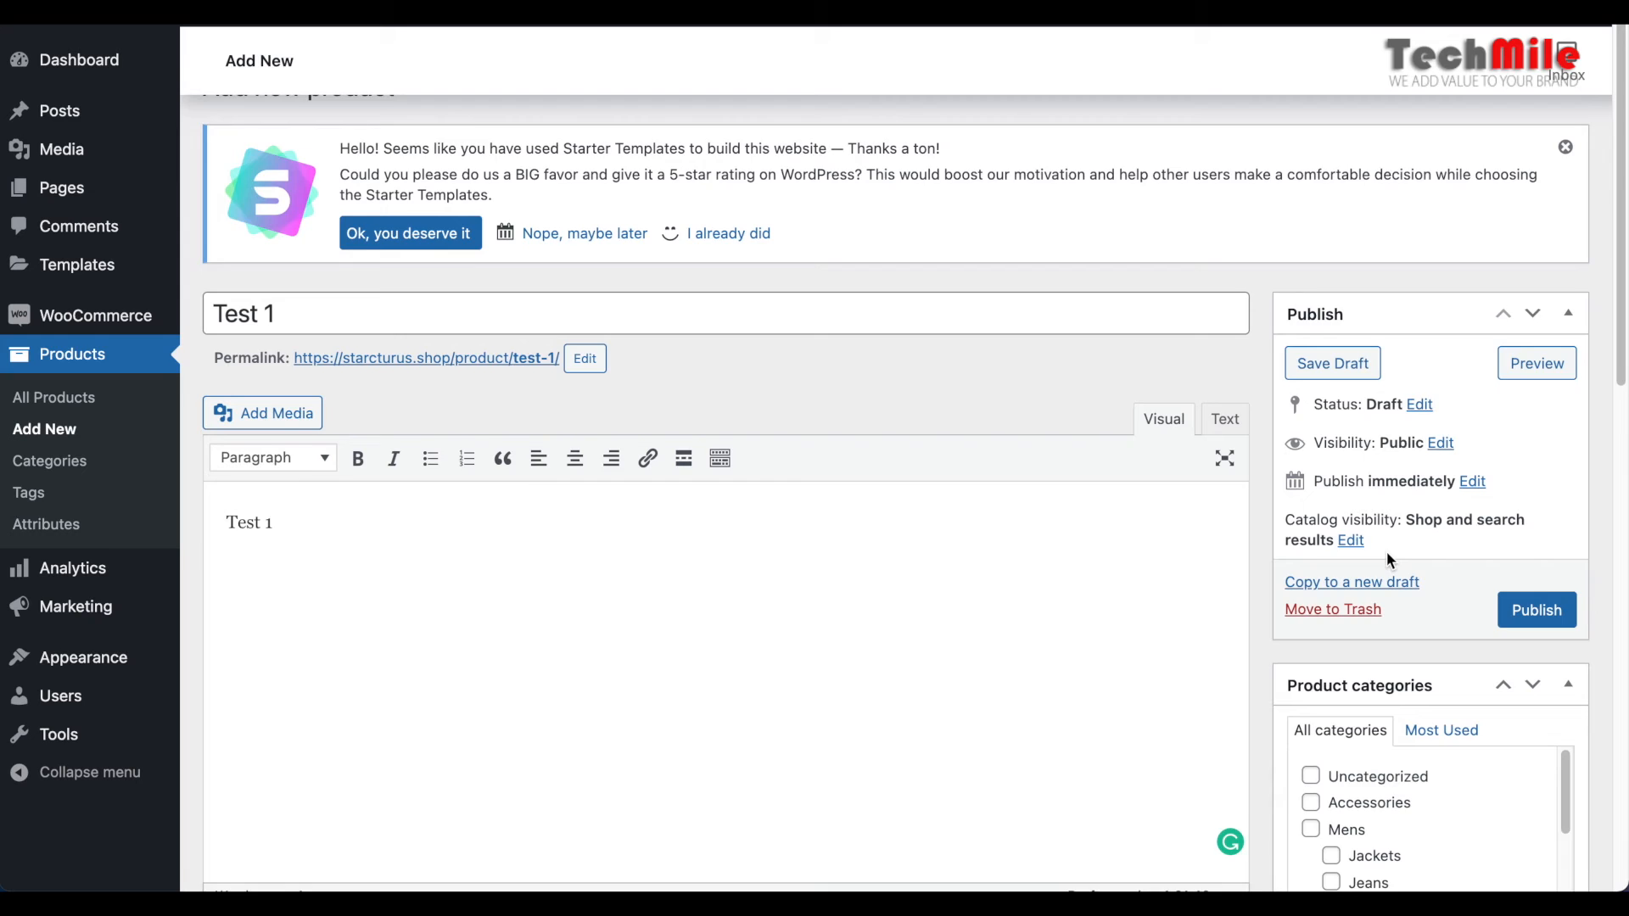
scroll(1386, 551, "down", 5)
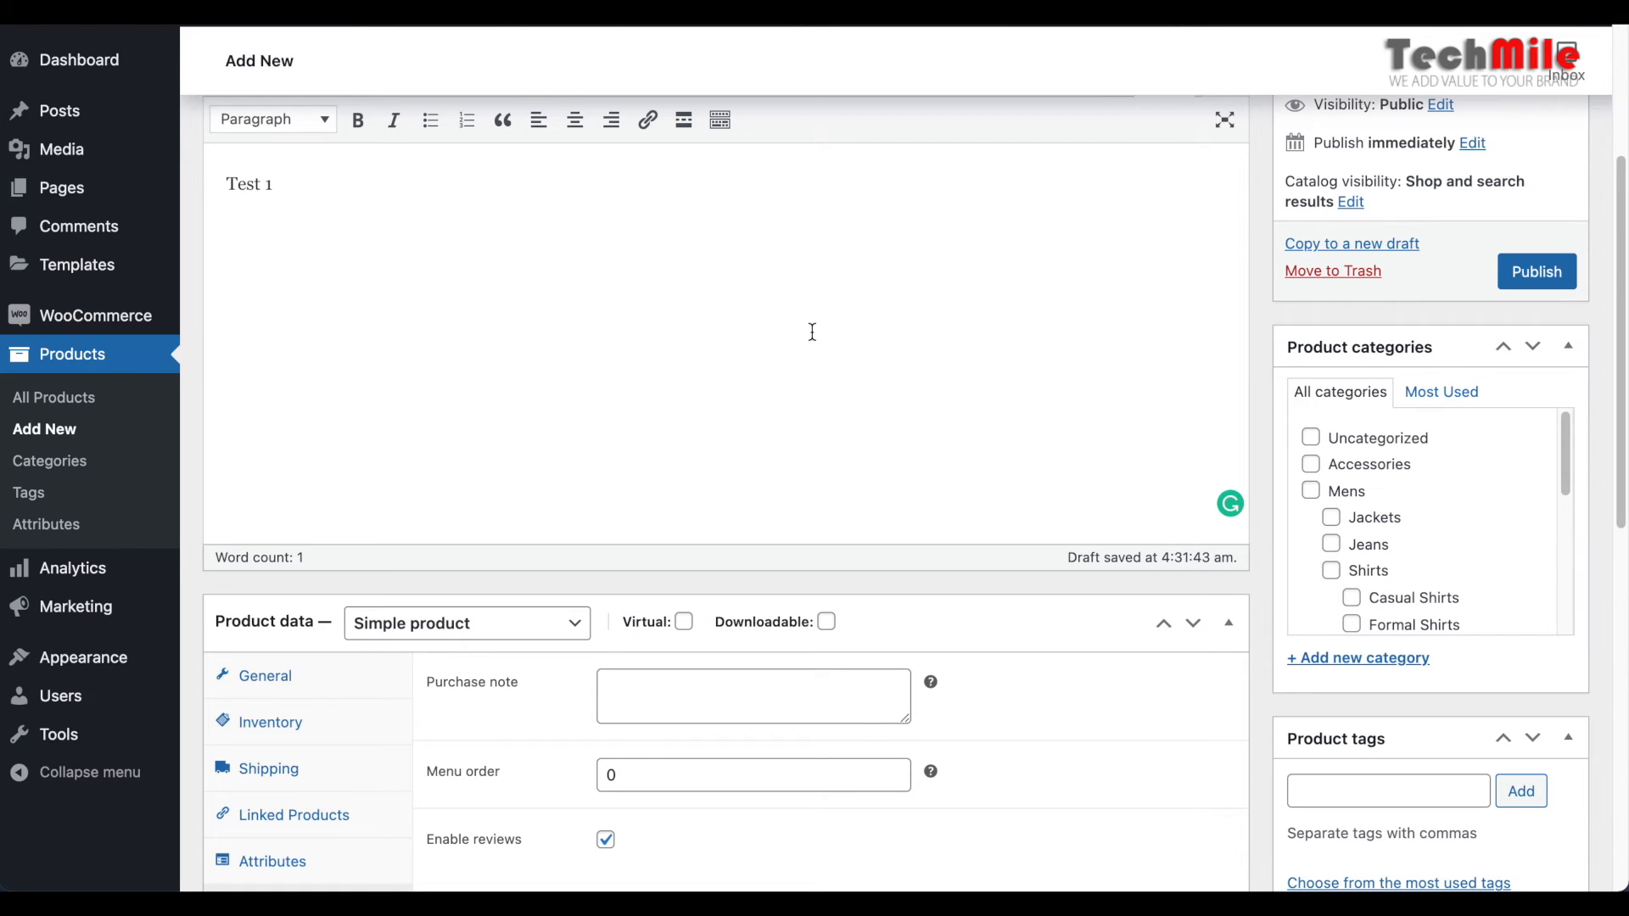
scroll(1081, 337, "down", 1)
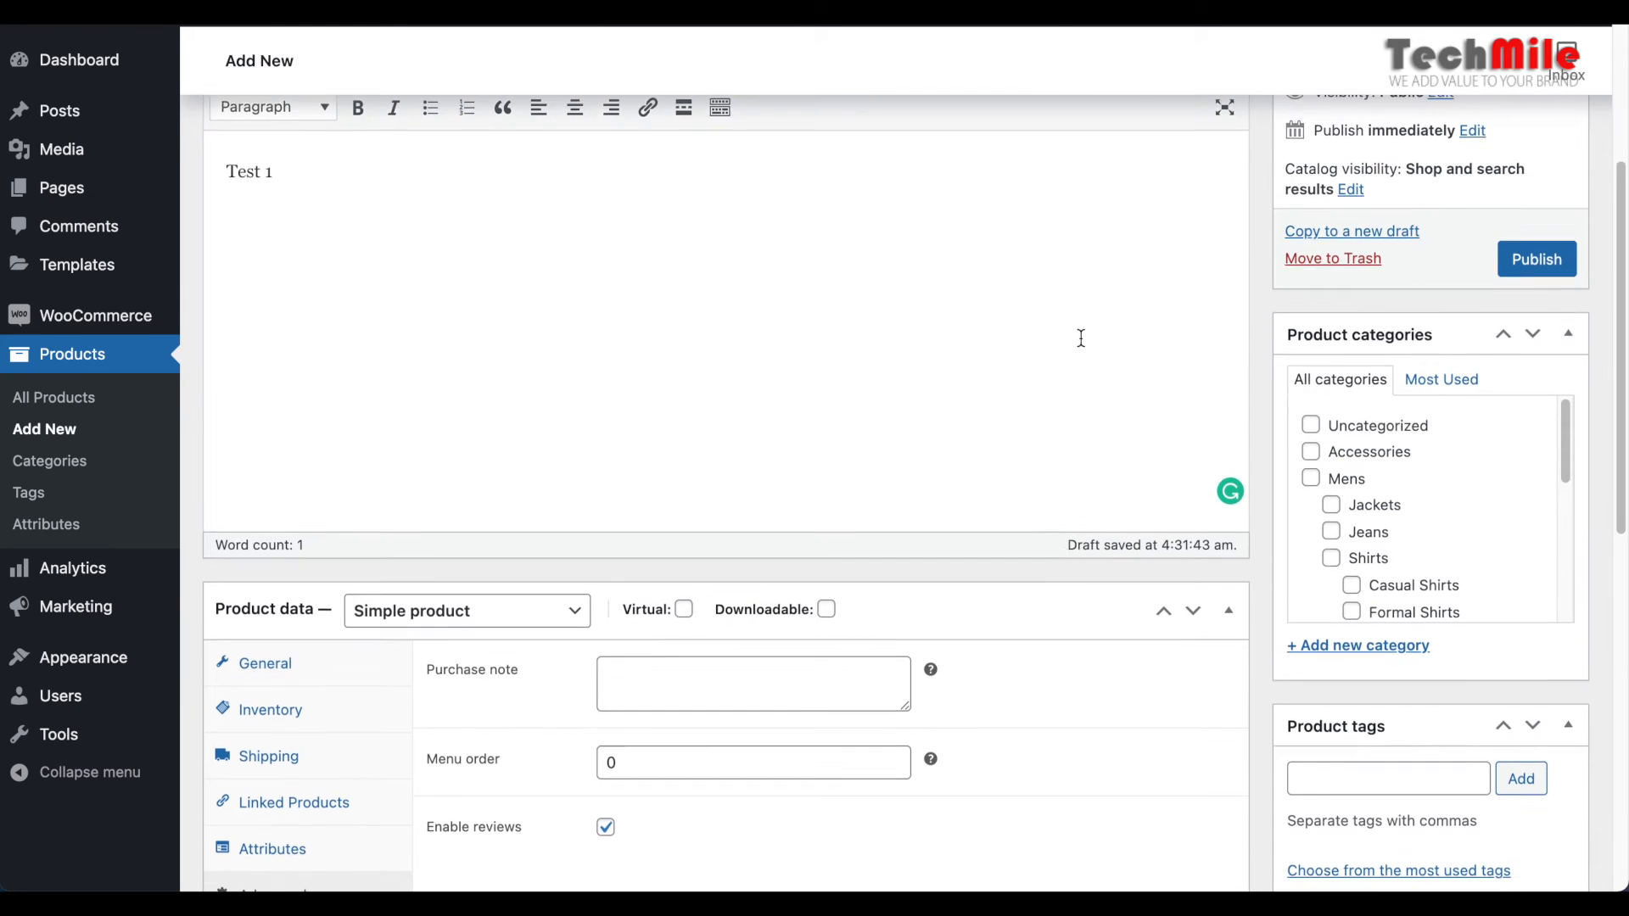
scroll(1081, 338, "down", 2)
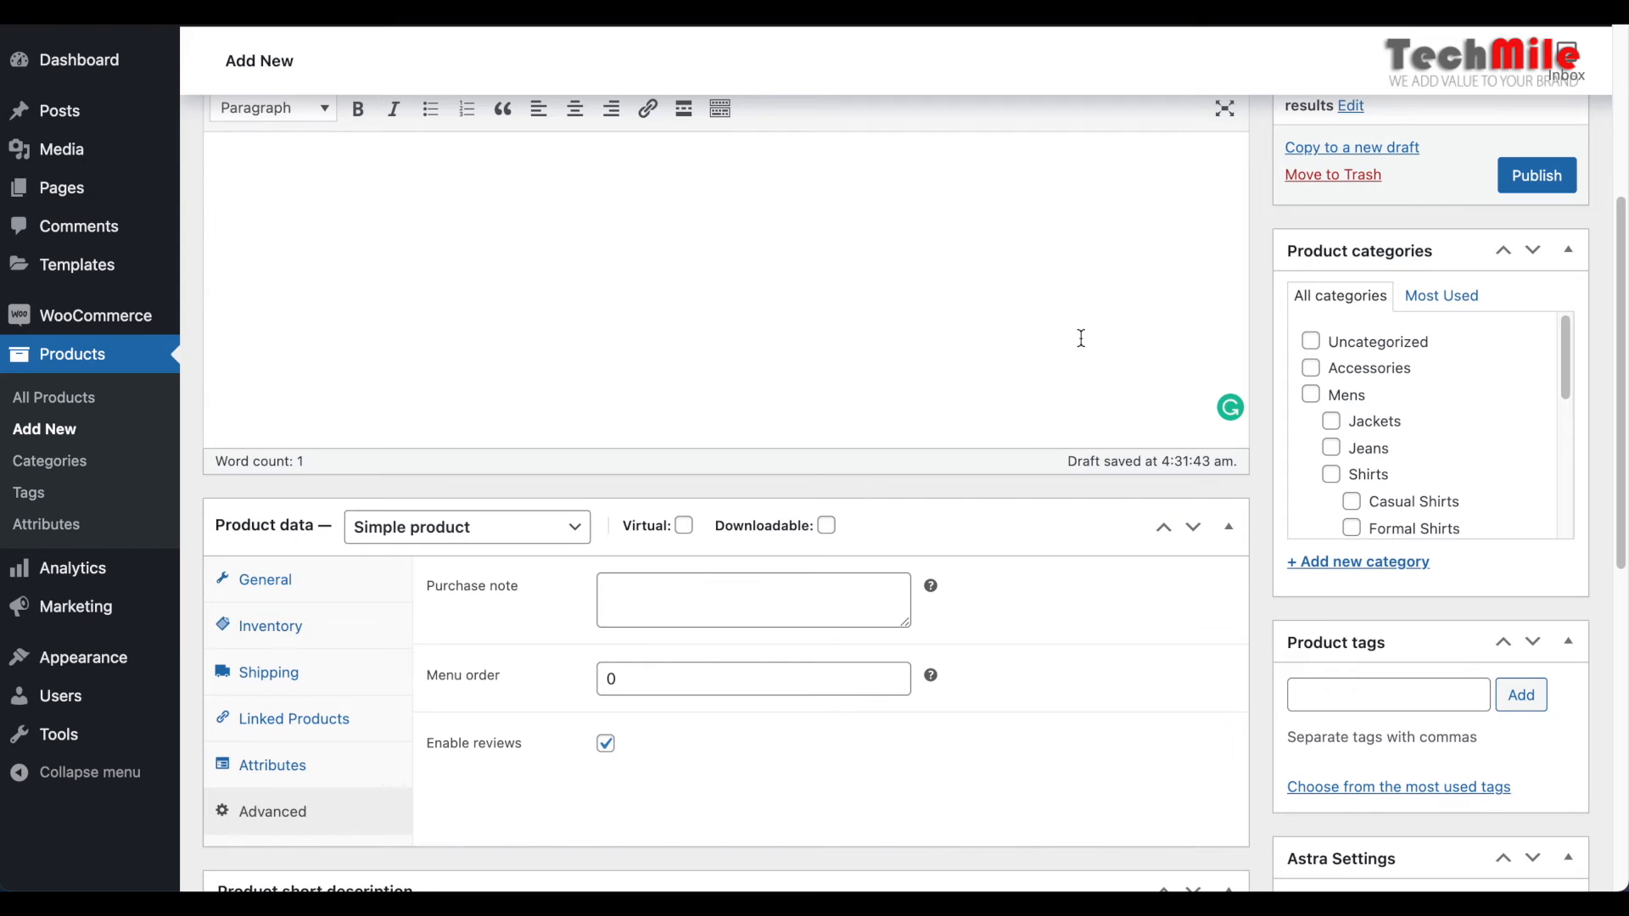
left_click(1312, 398)
scroll(1426, 389, "down", 1)
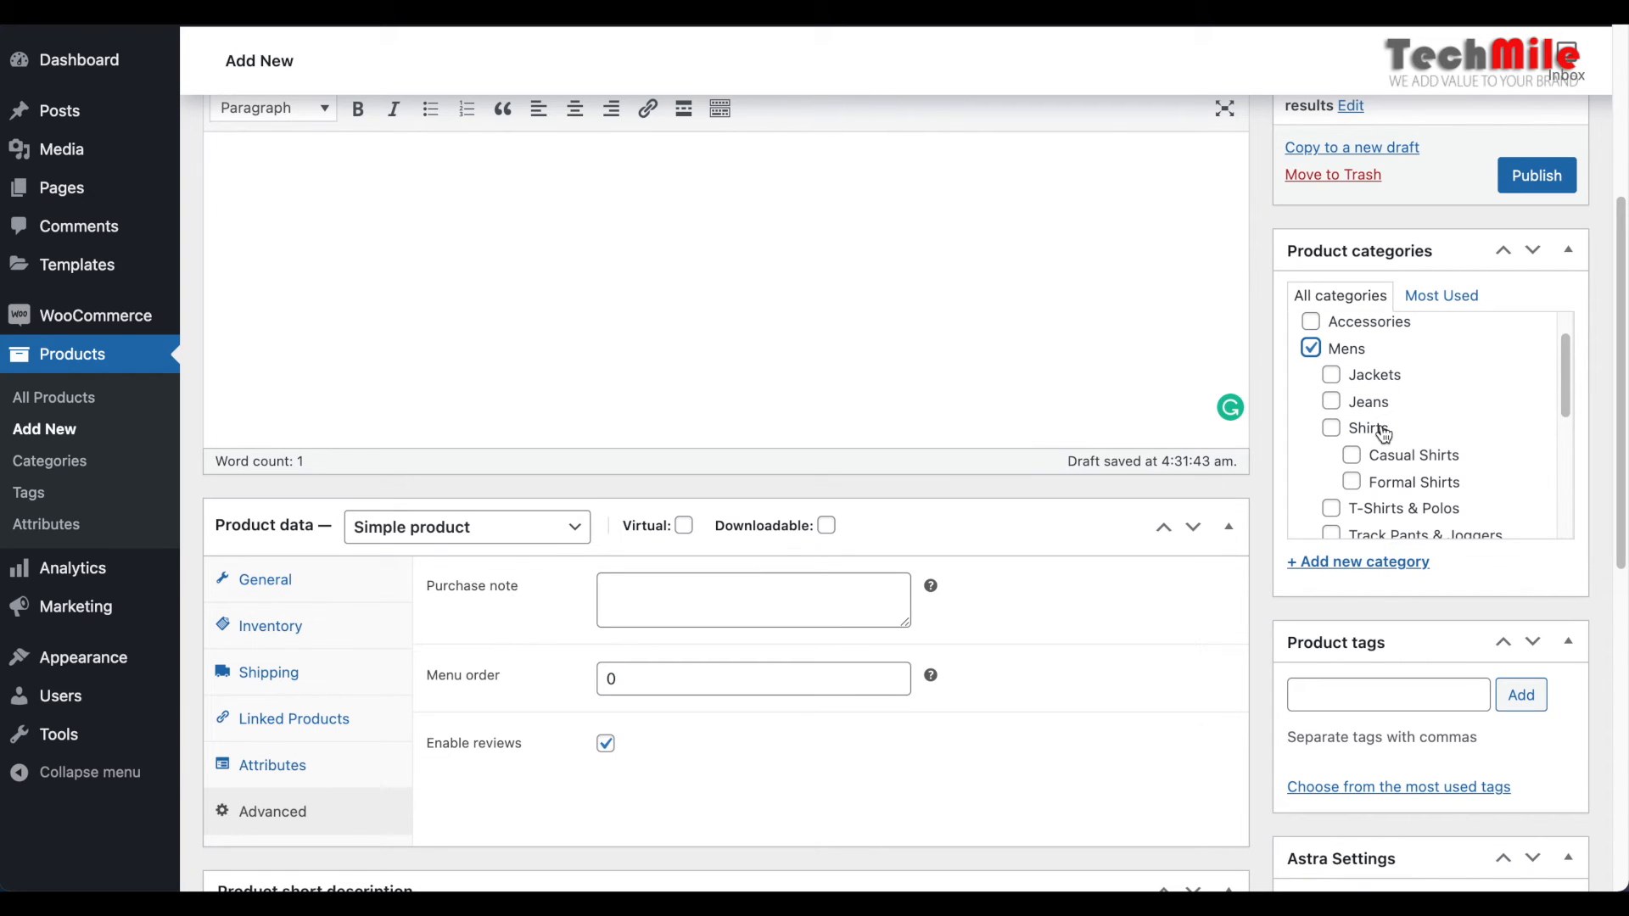
left_click(1332, 430)
scroll(1422, 409, "down", 1)
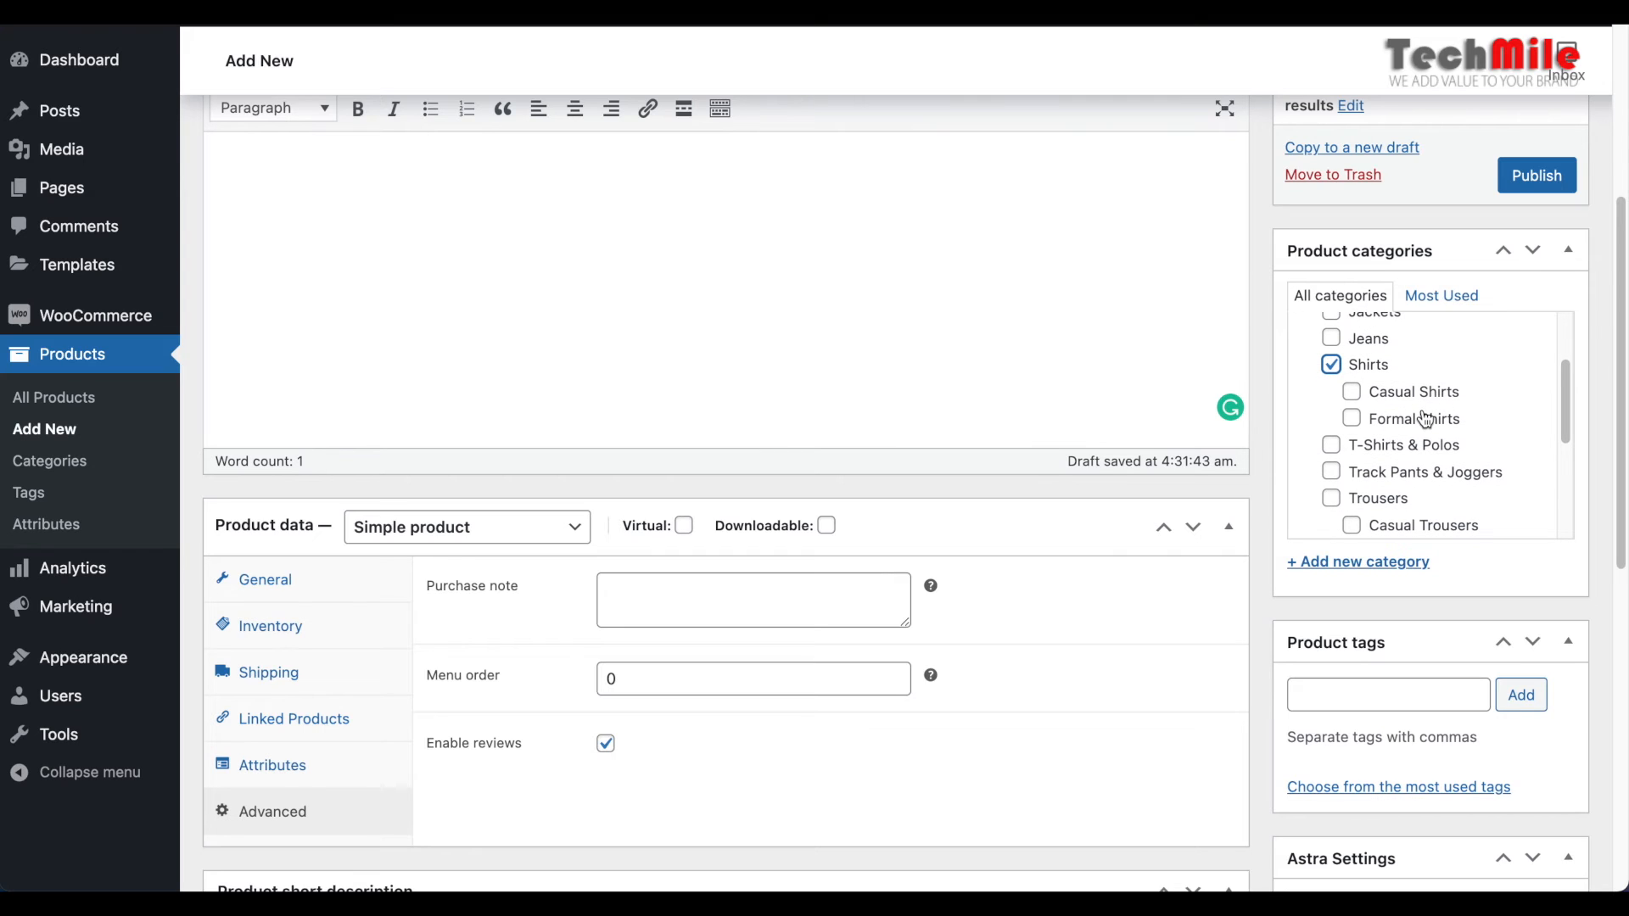
left_click(1351, 393)
scroll(1387, 401, "down", 3)
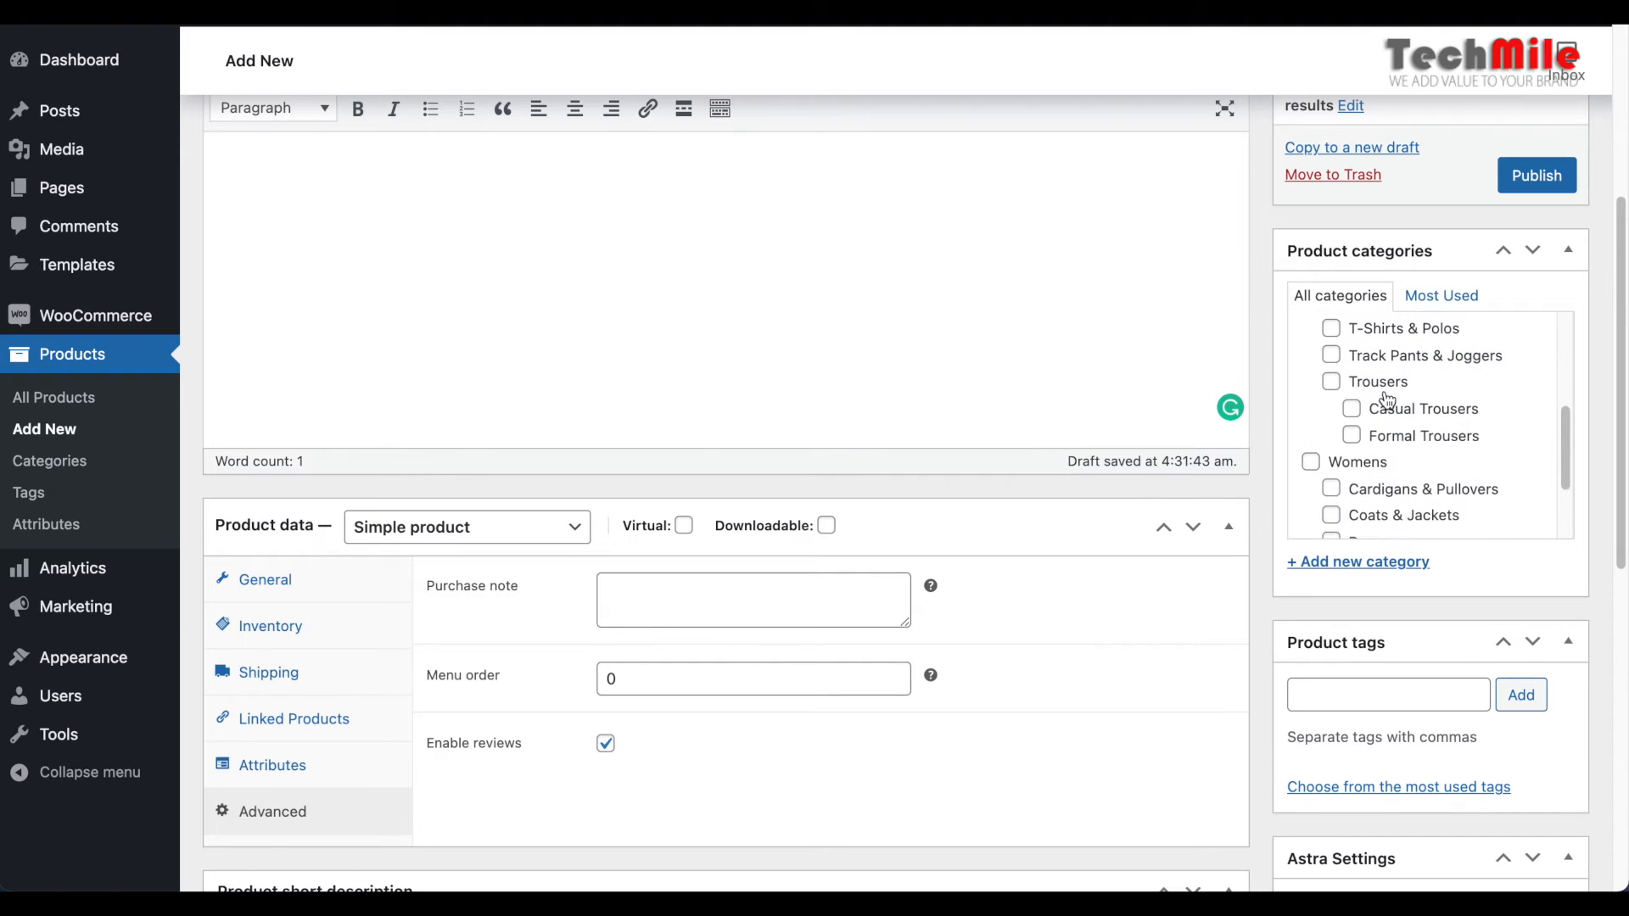
scroll(1387, 400, "down", 1)
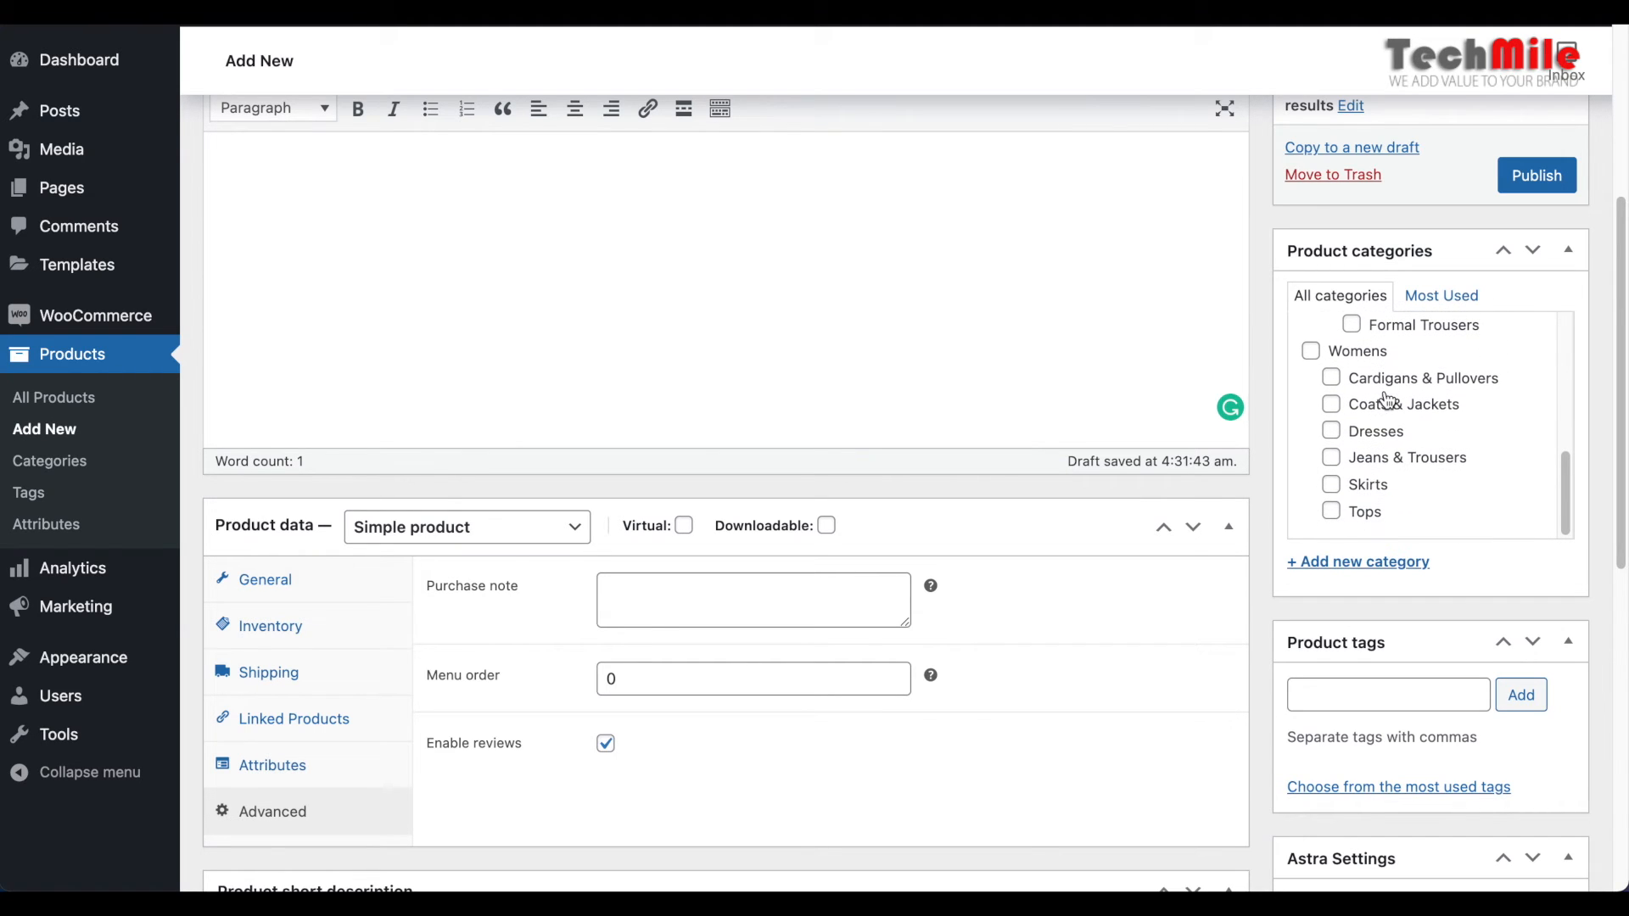
scroll(1387, 397, "up", 3)
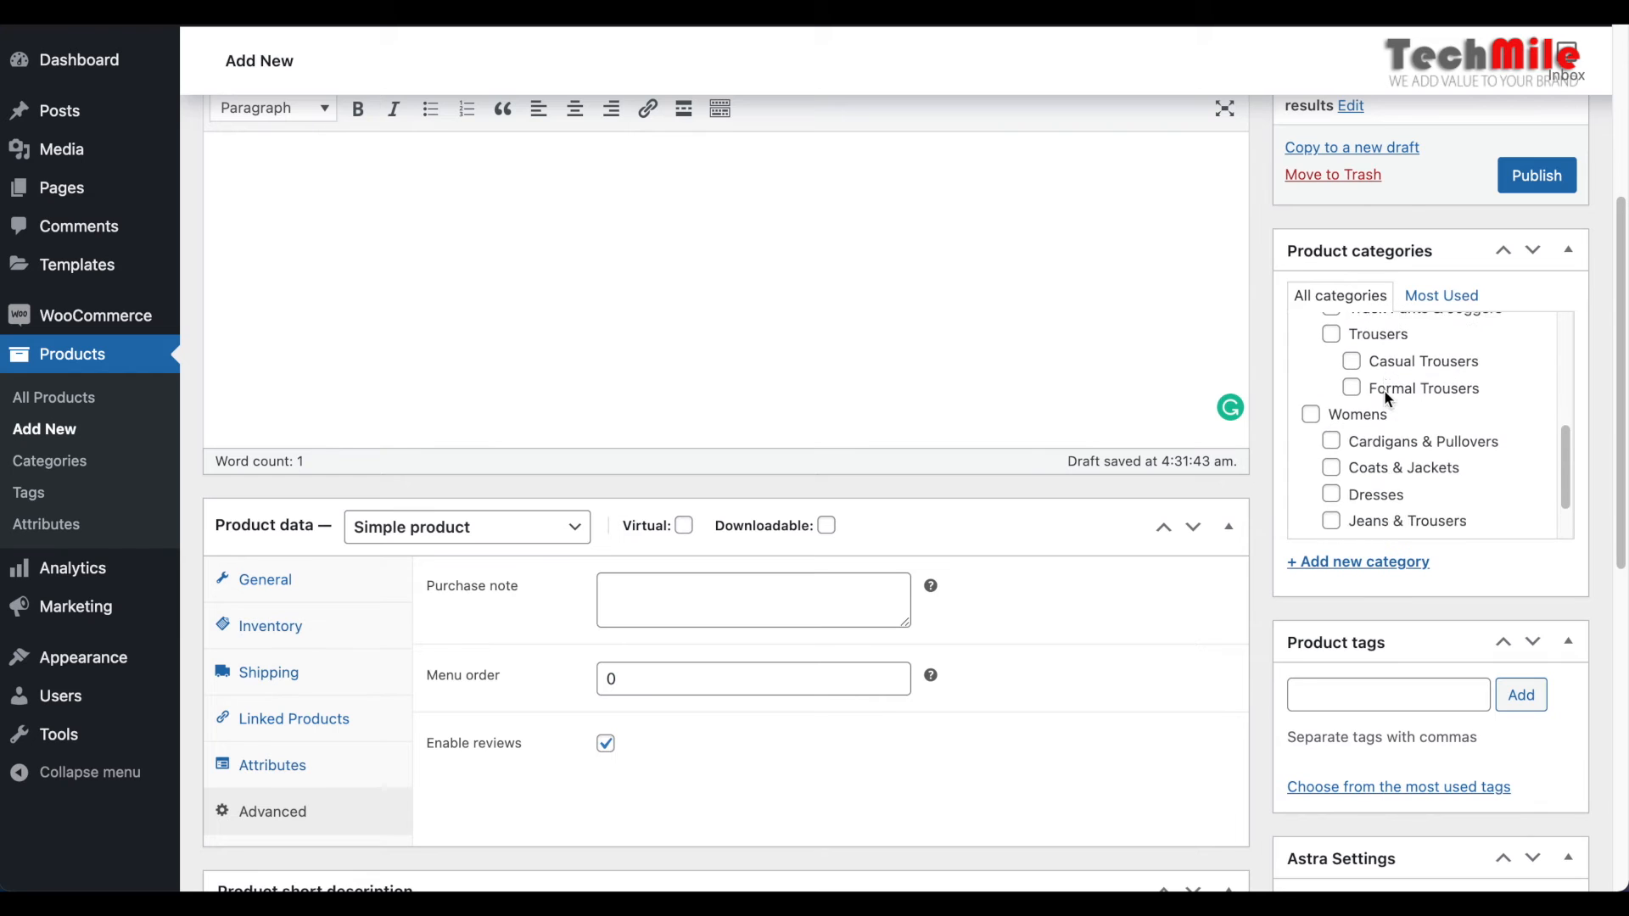
scroll(1385, 396, "down", 3)
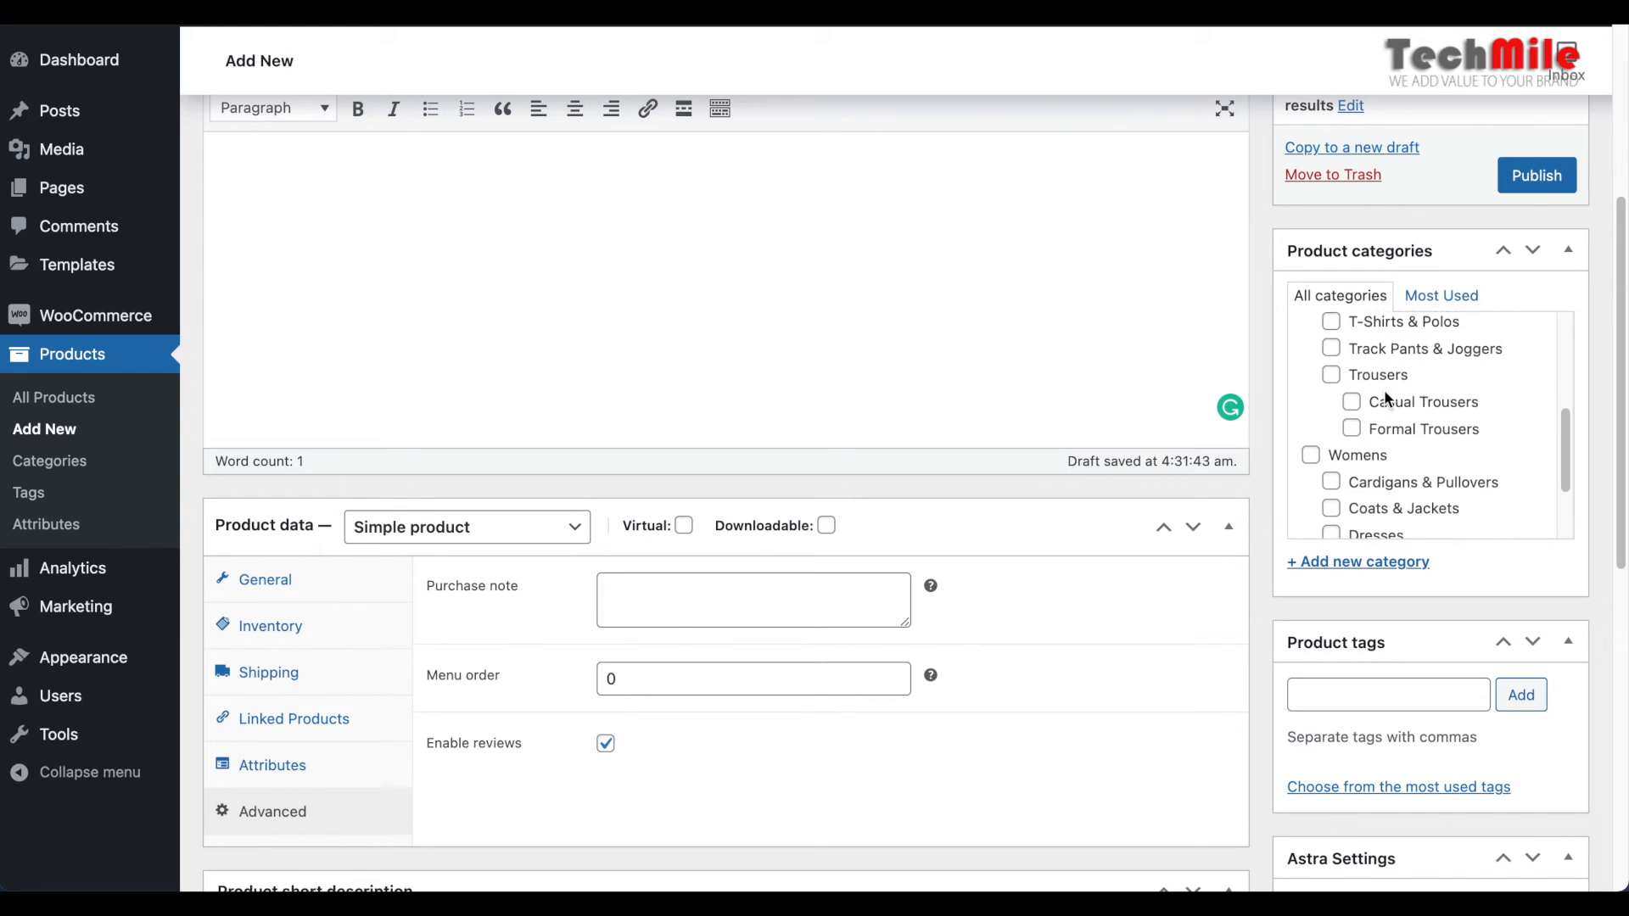
Move the Astra Settings box above the Product tags box and back below it, twice
scroll(1386, 399, "down", 3)
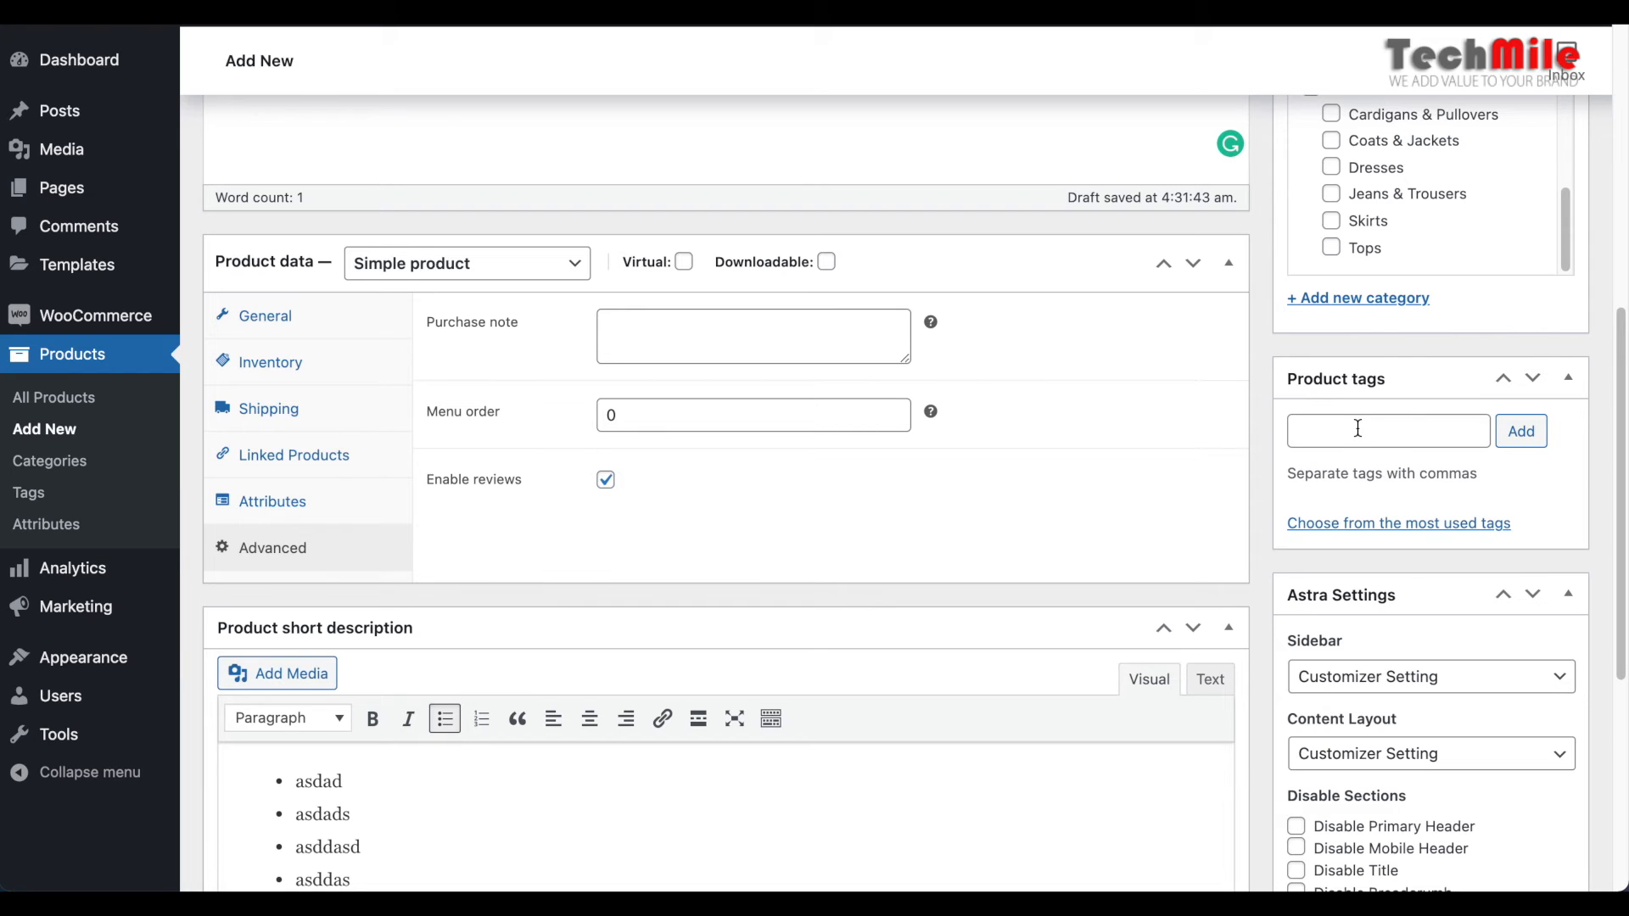
scroll(1357, 428, "down", 5)
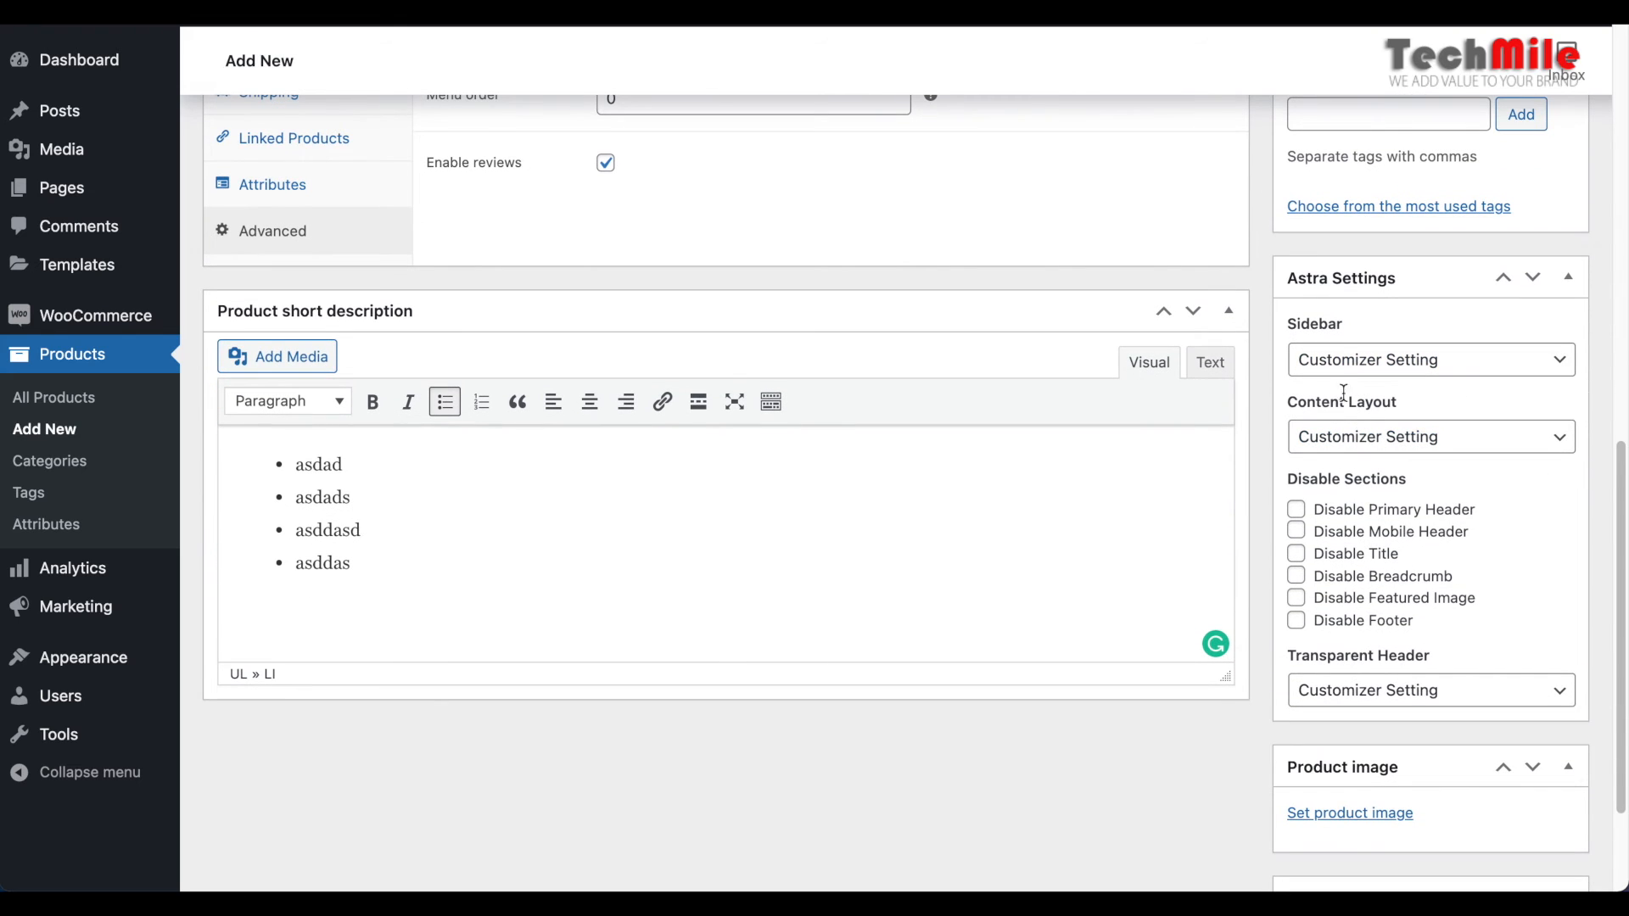
left_click(1503, 277)
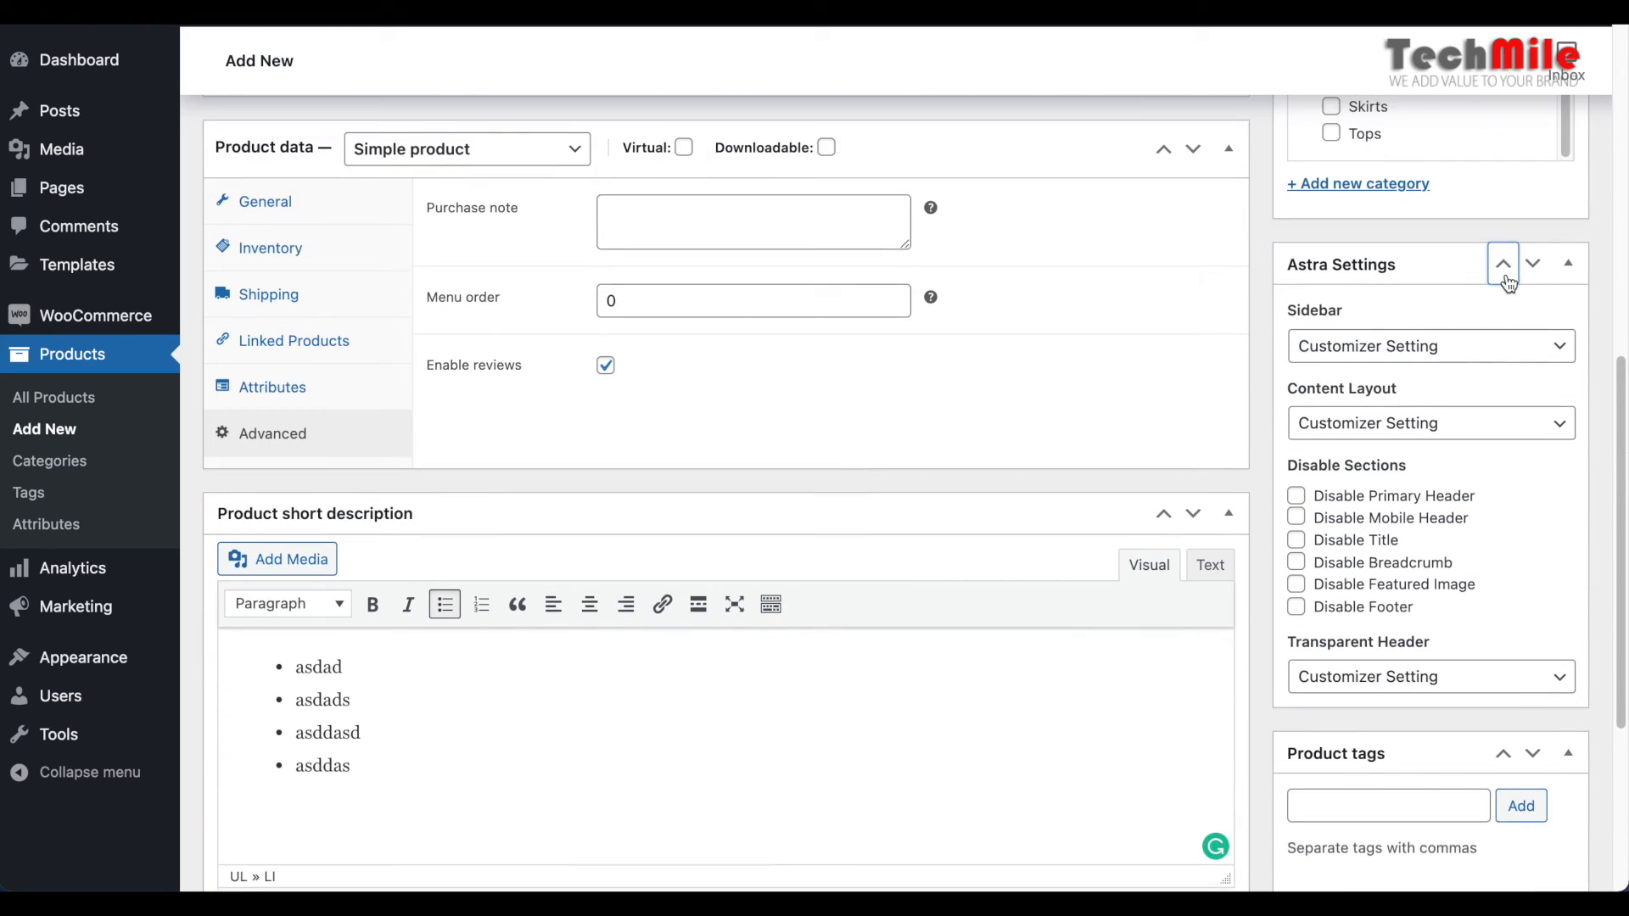
left_click(1537, 304)
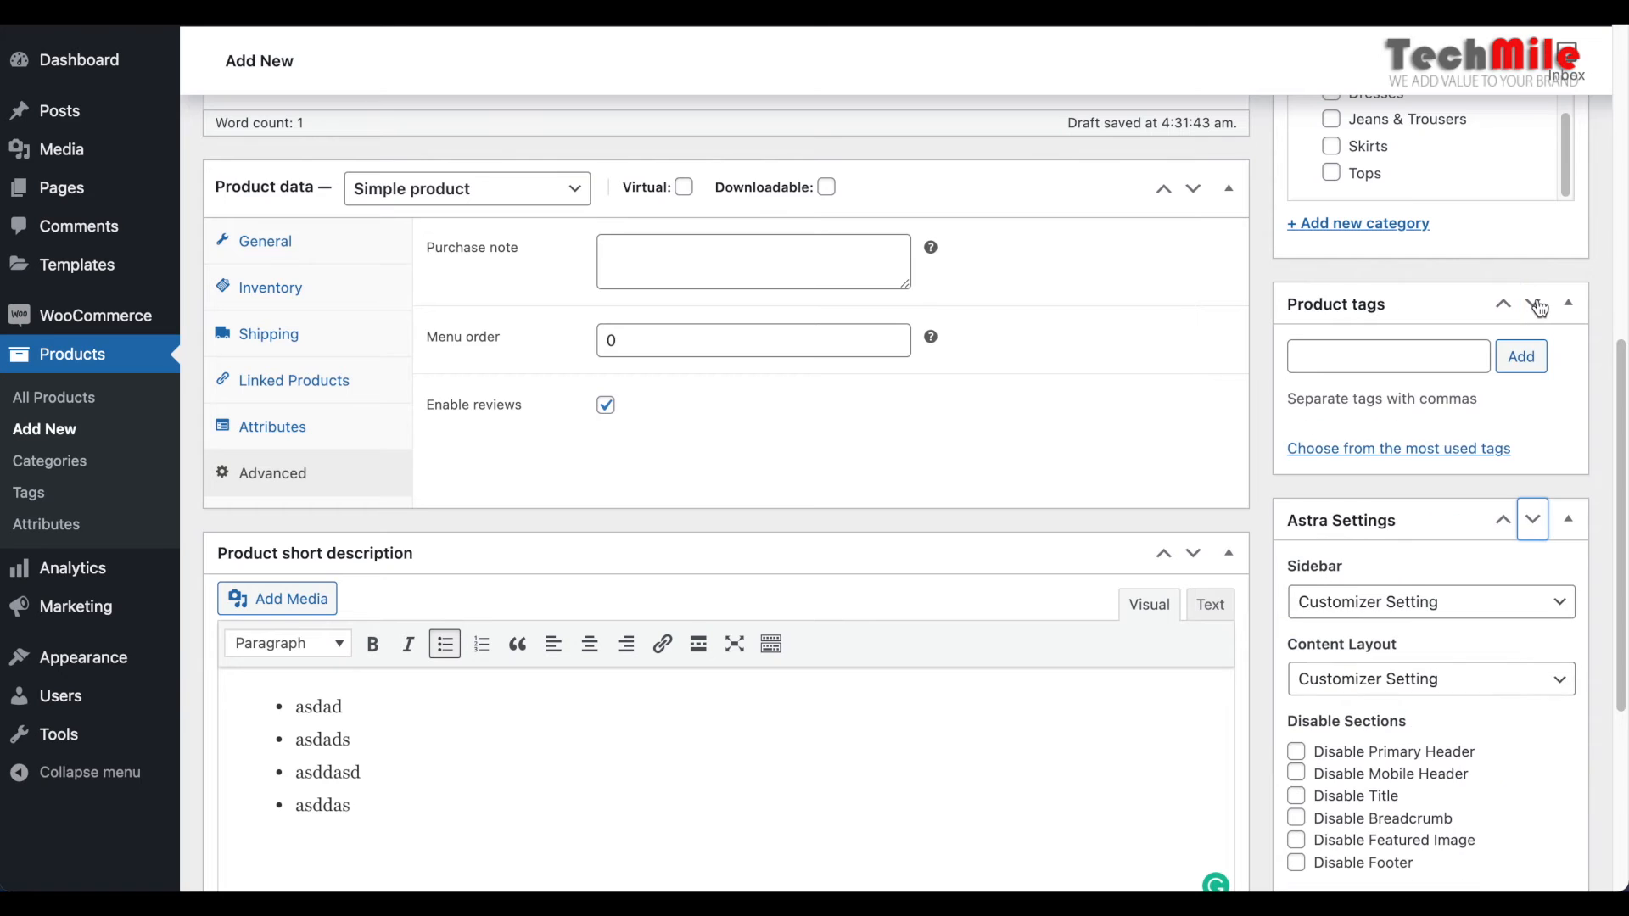
left_click(1506, 518)
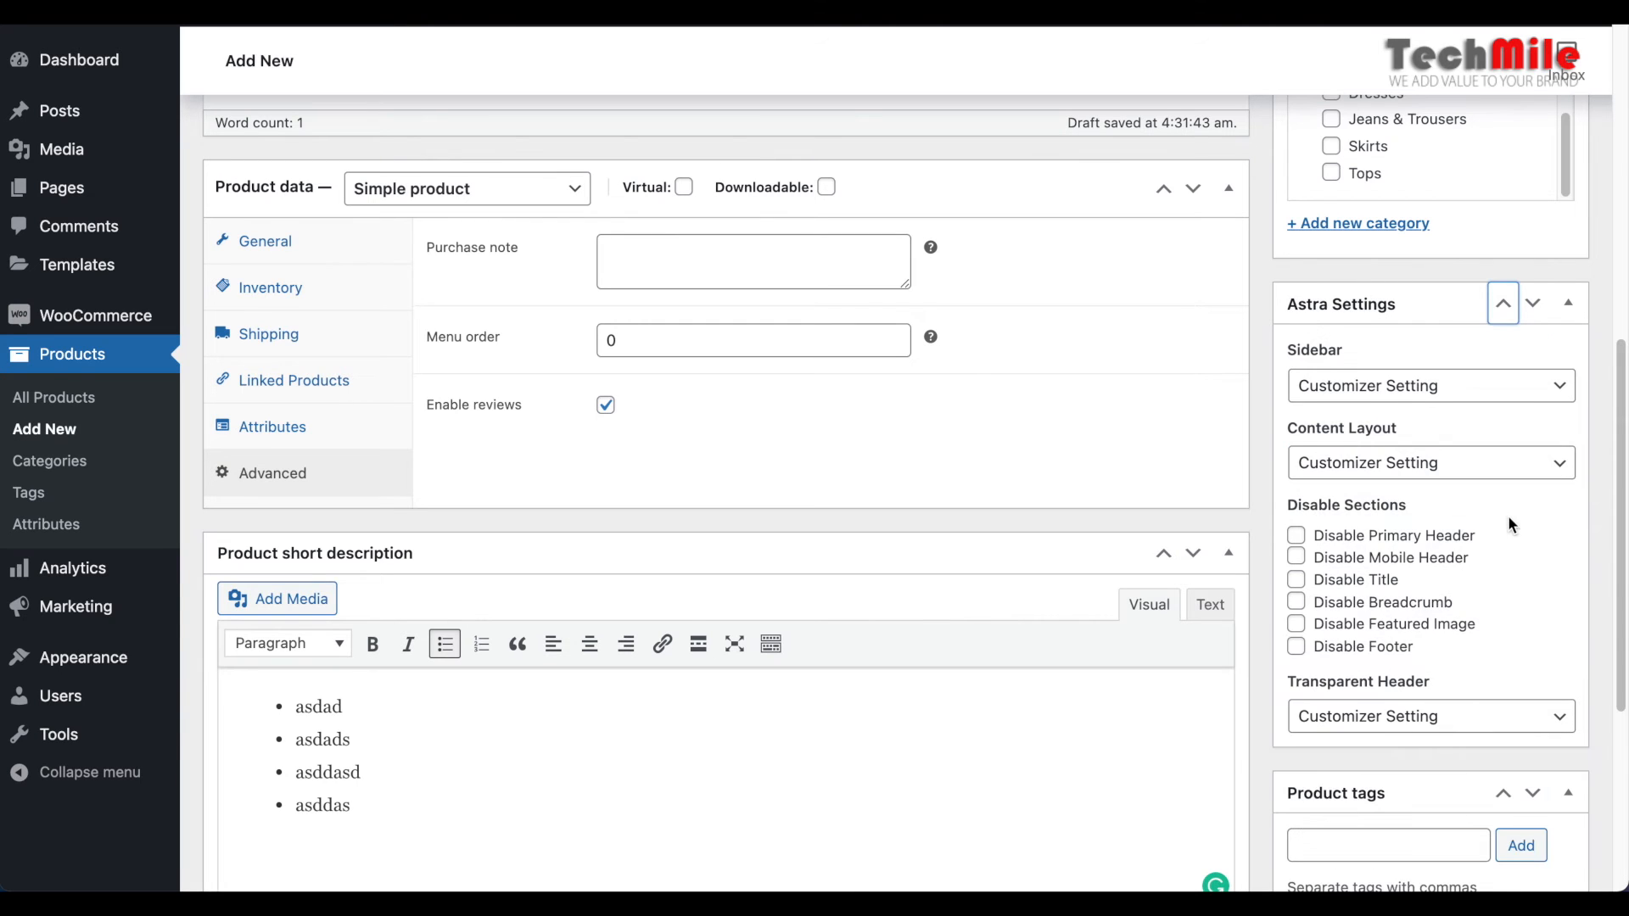
left_click(1533, 305)
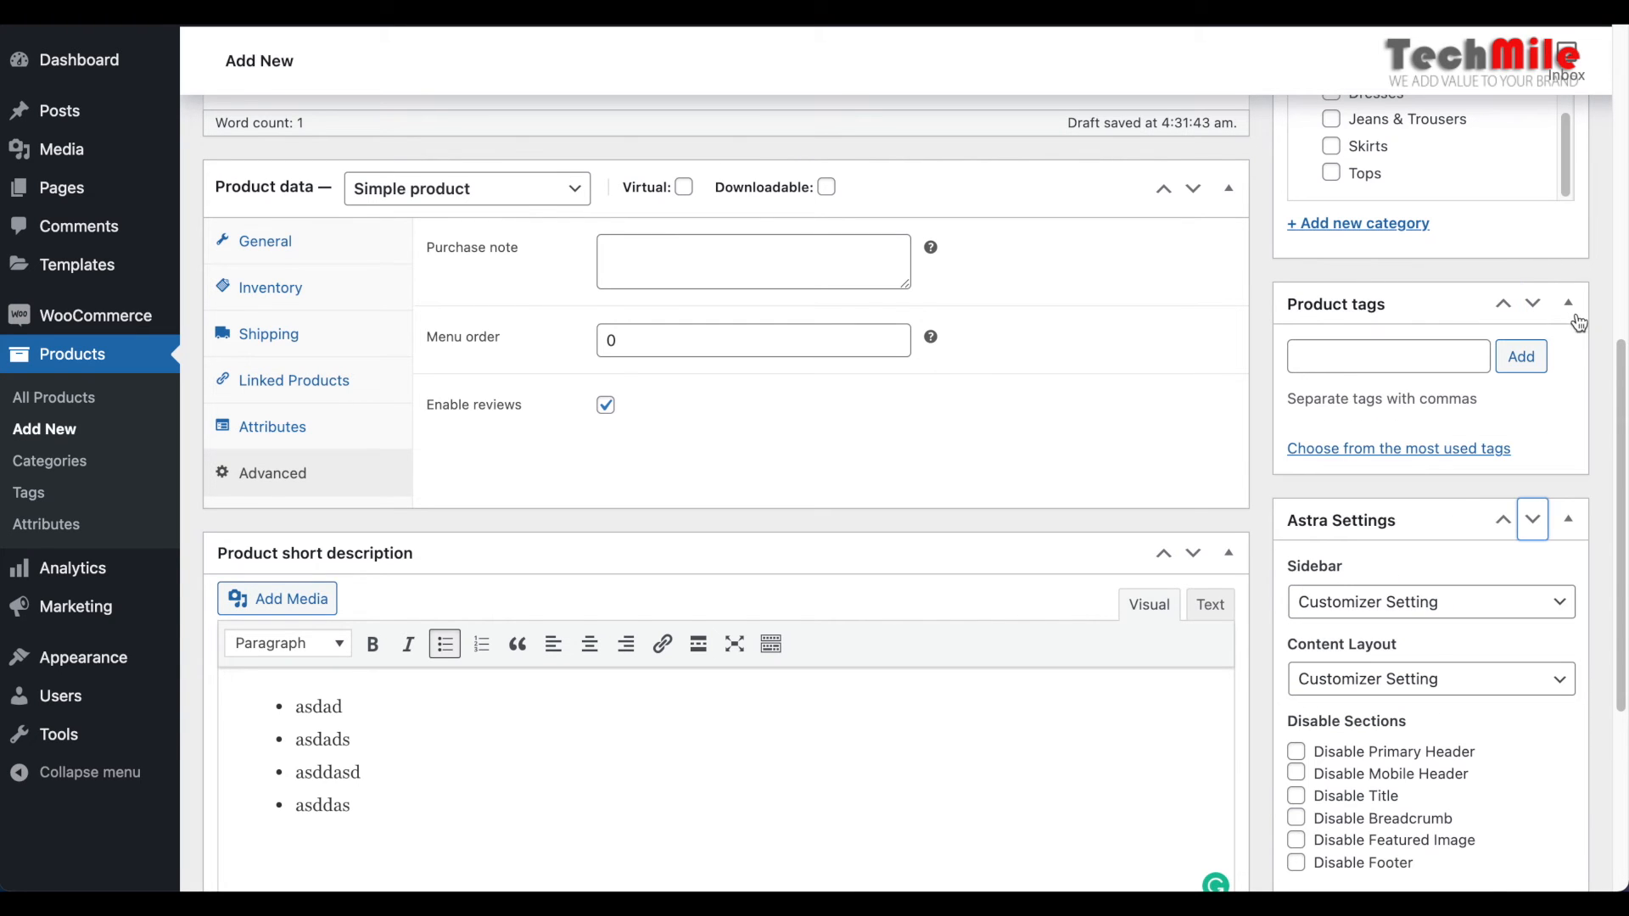
Collapse the Astra Settings and Product tags boxes on the new product form
left_click(1571, 523)
left_click(1567, 303)
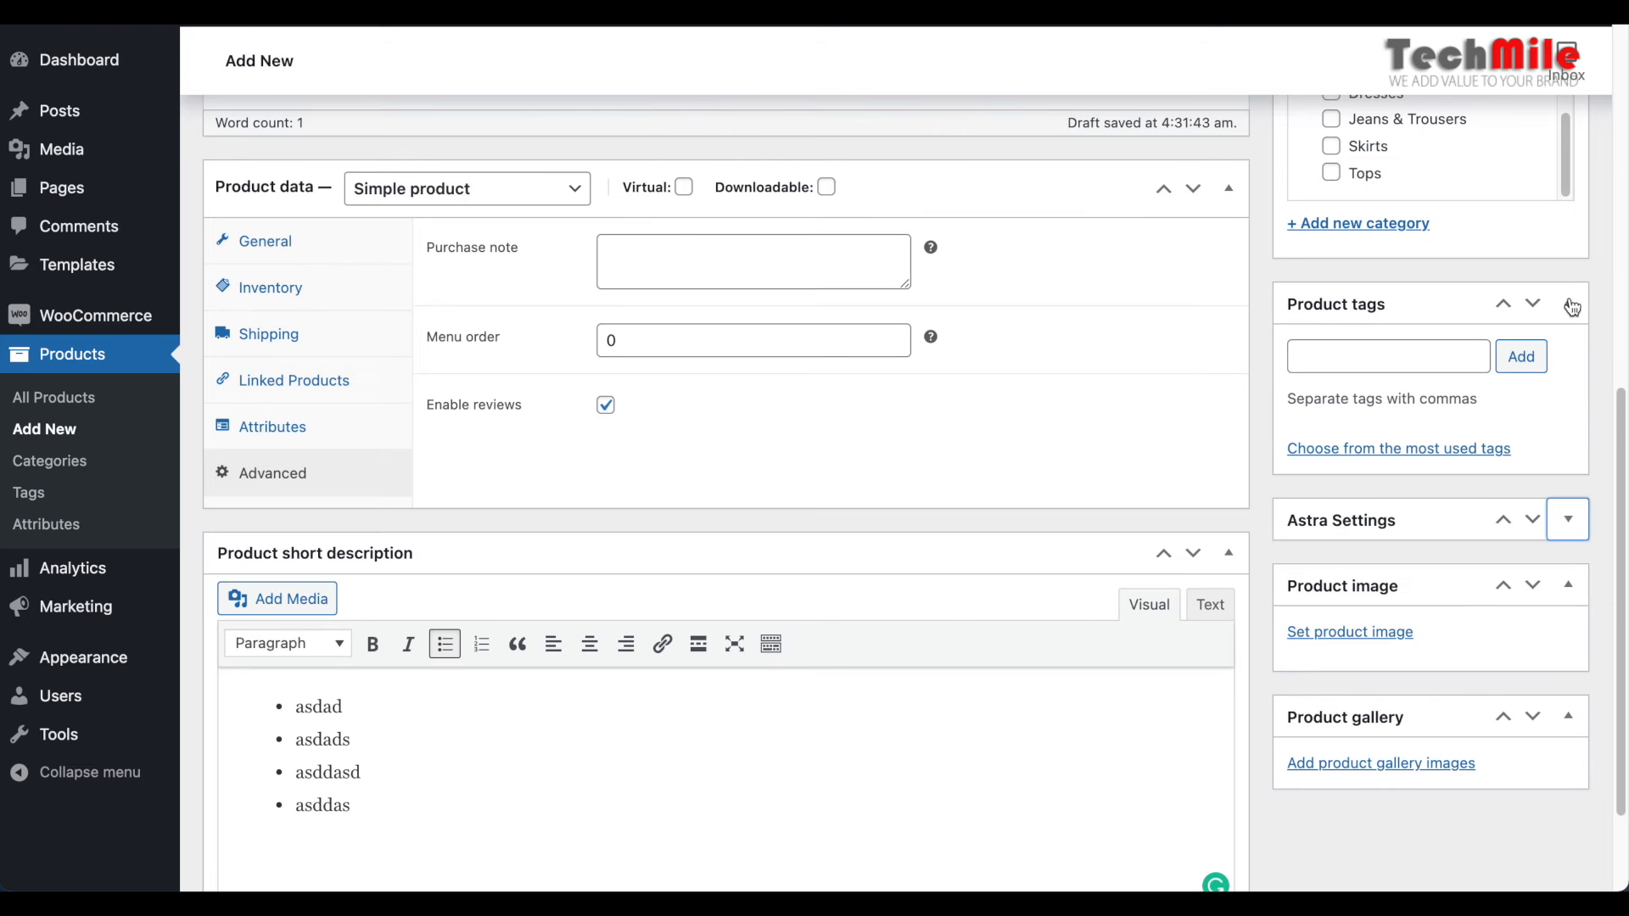
Open the media library for the product image and try about.jpg, bg-10-free-img.jpg and bg-09-free-img.jpg as candidates
scroll(1456, 473, "down", 2)
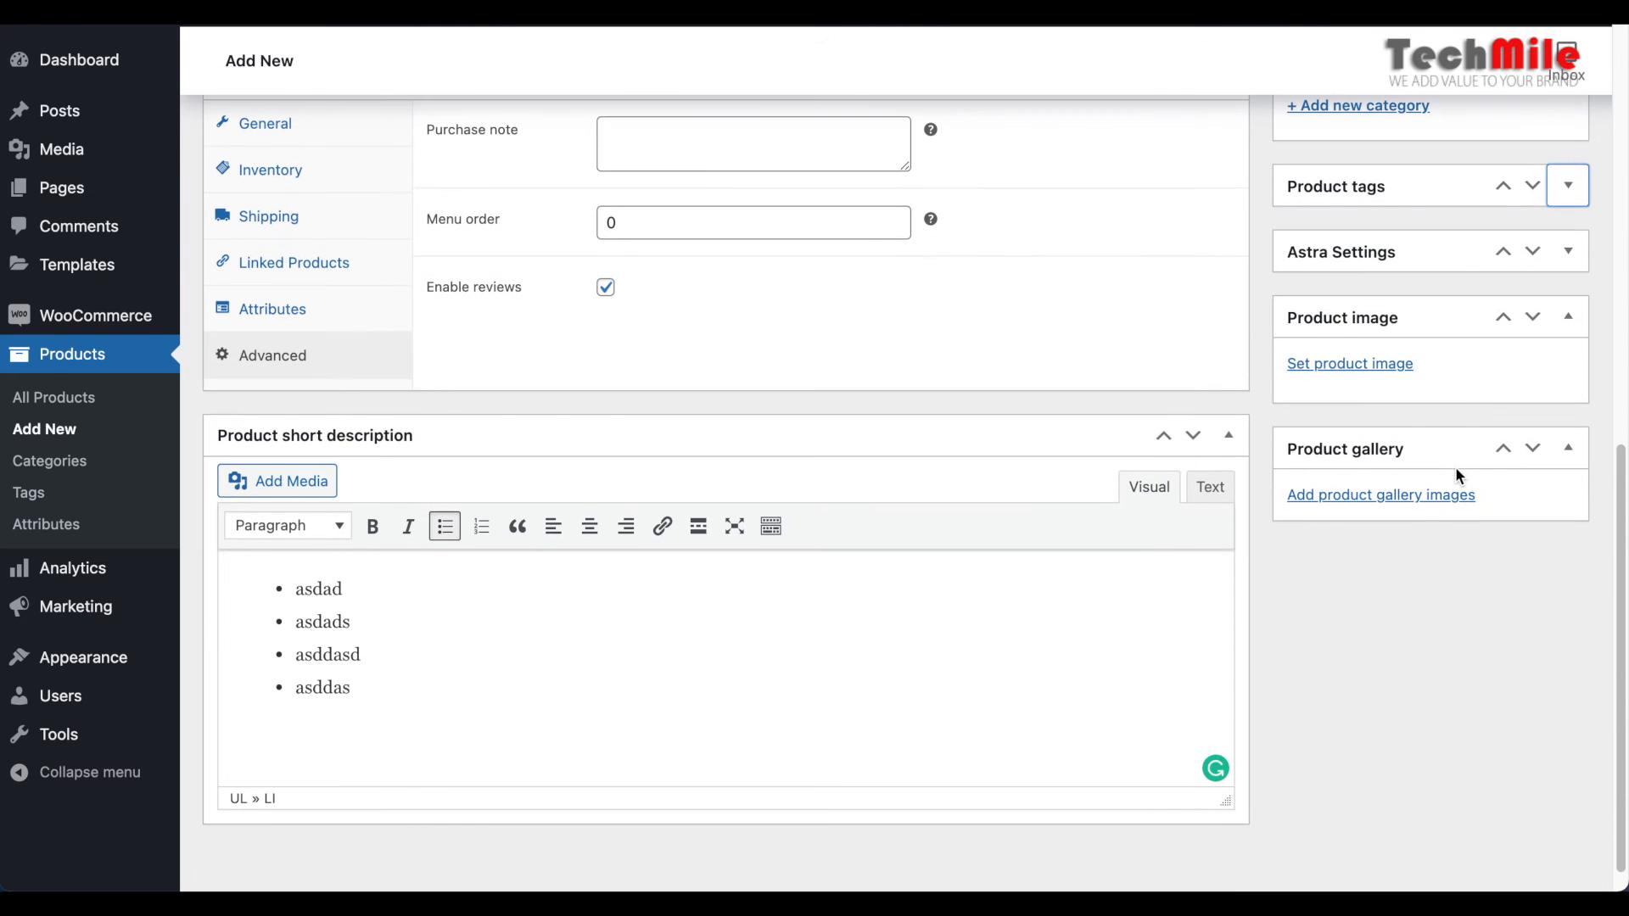
left_click(1331, 374)
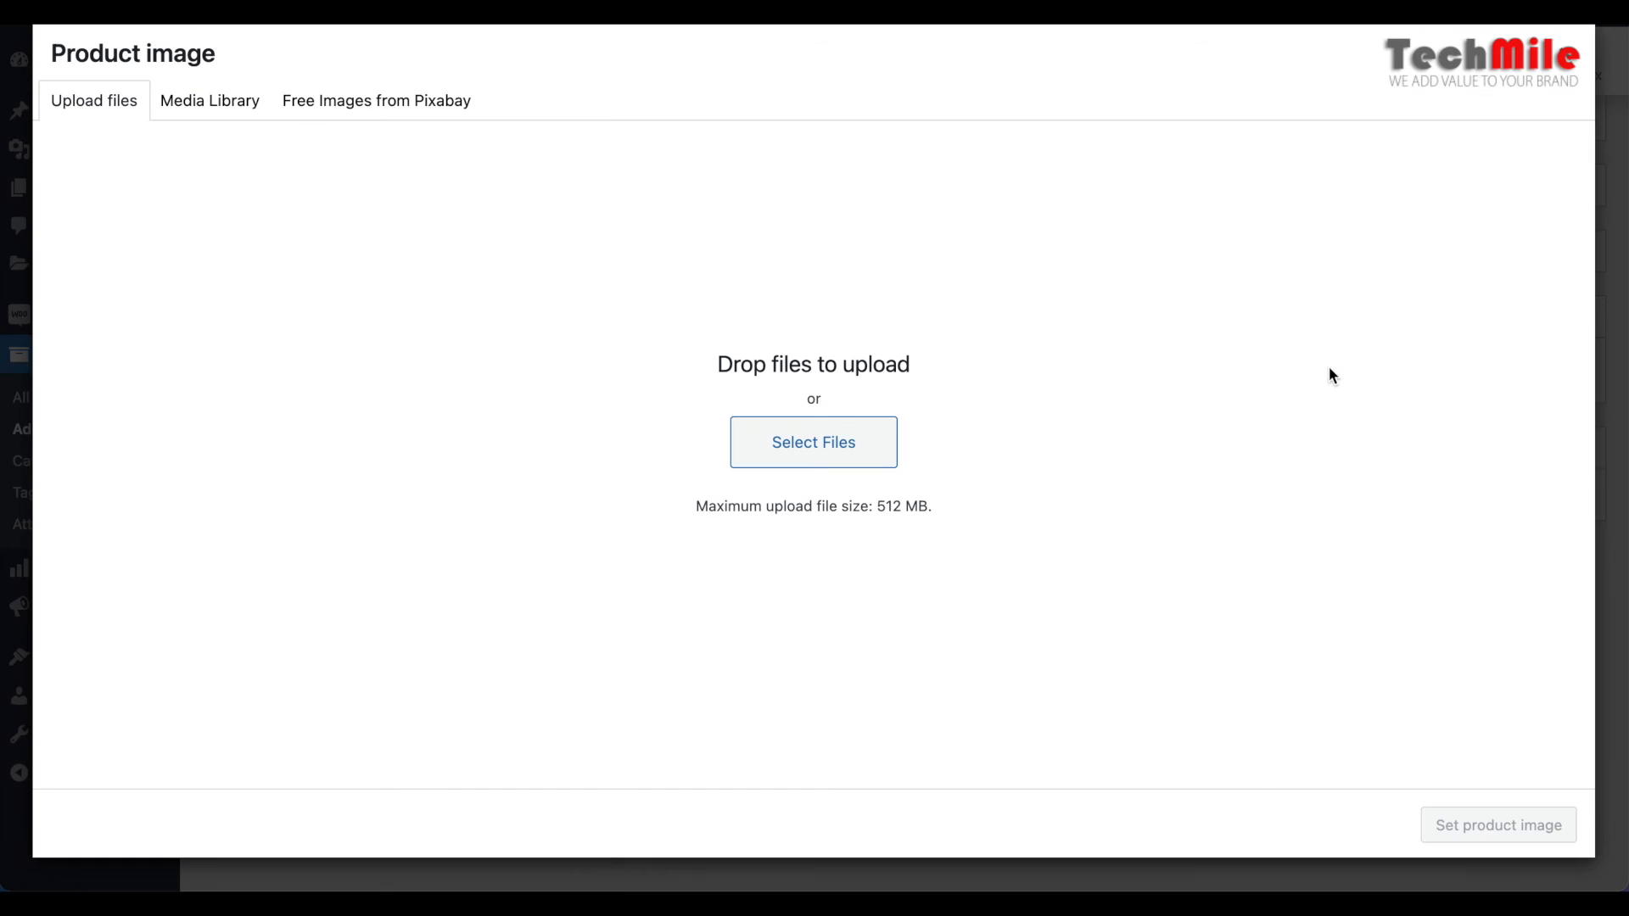
left_click(219, 110)
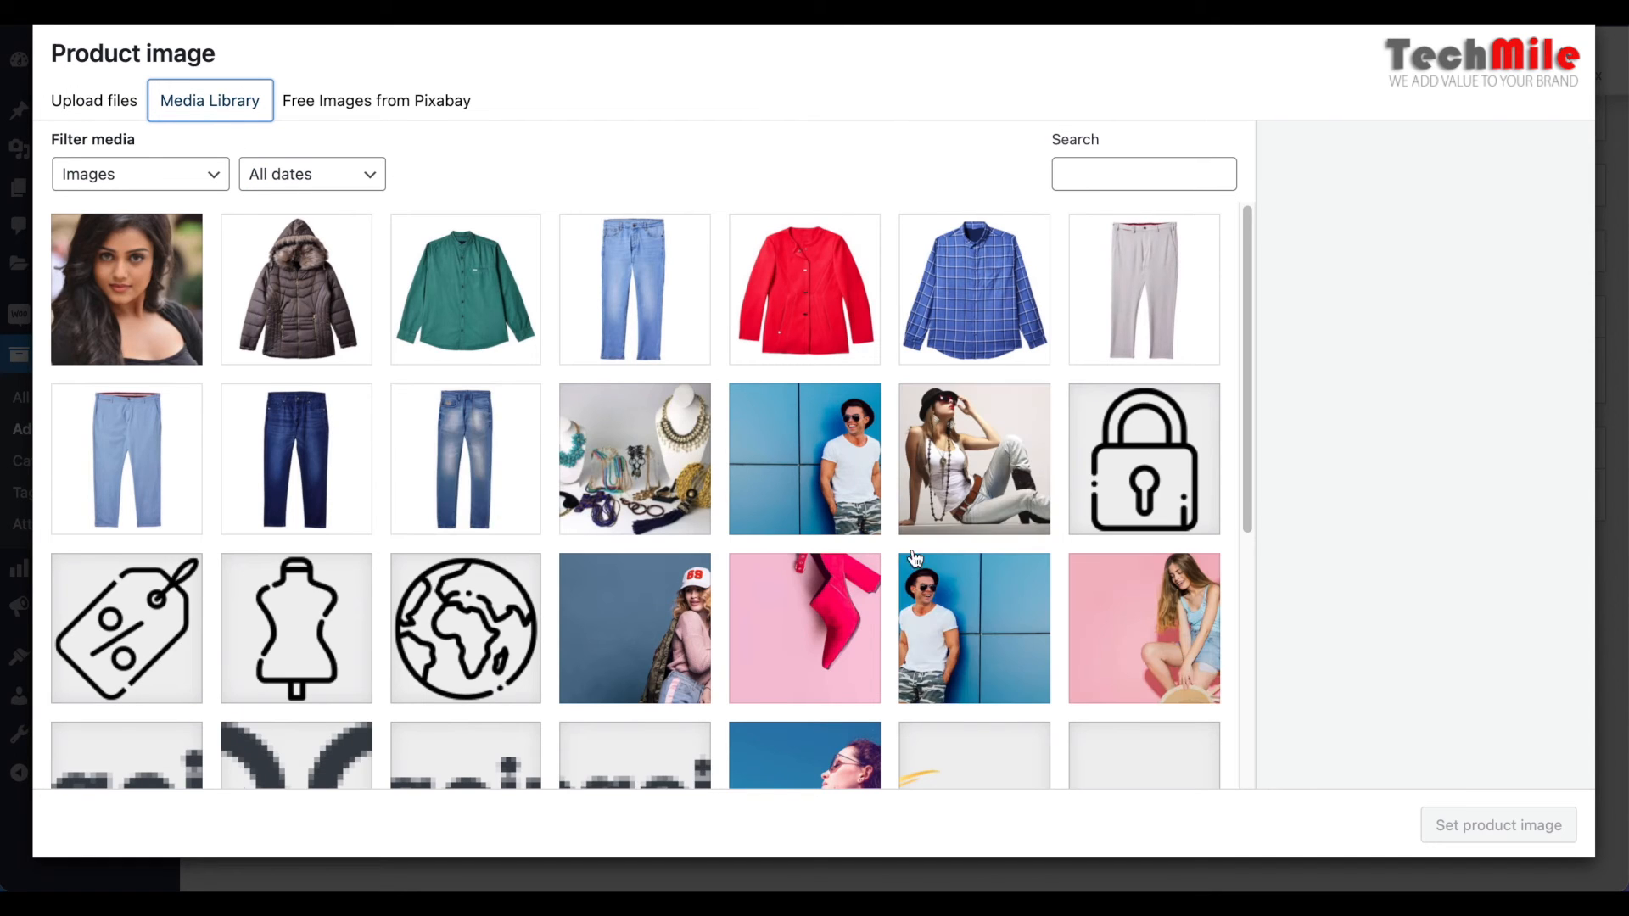
scroll(938, 730, "down", 5)
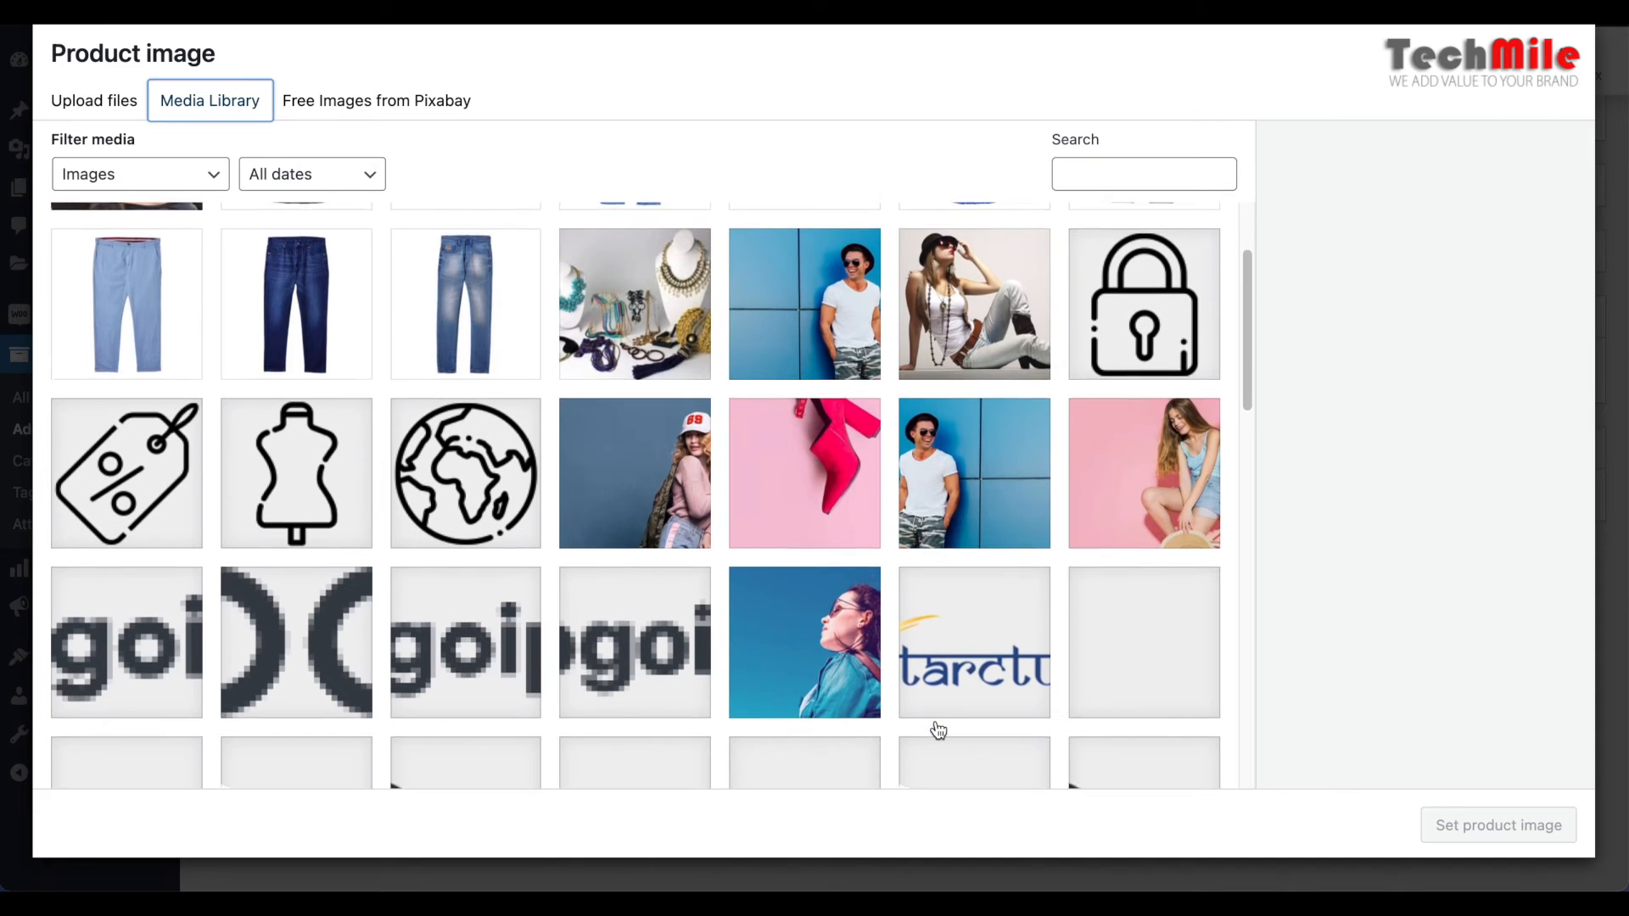
scroll(937, 730, "down", 5)
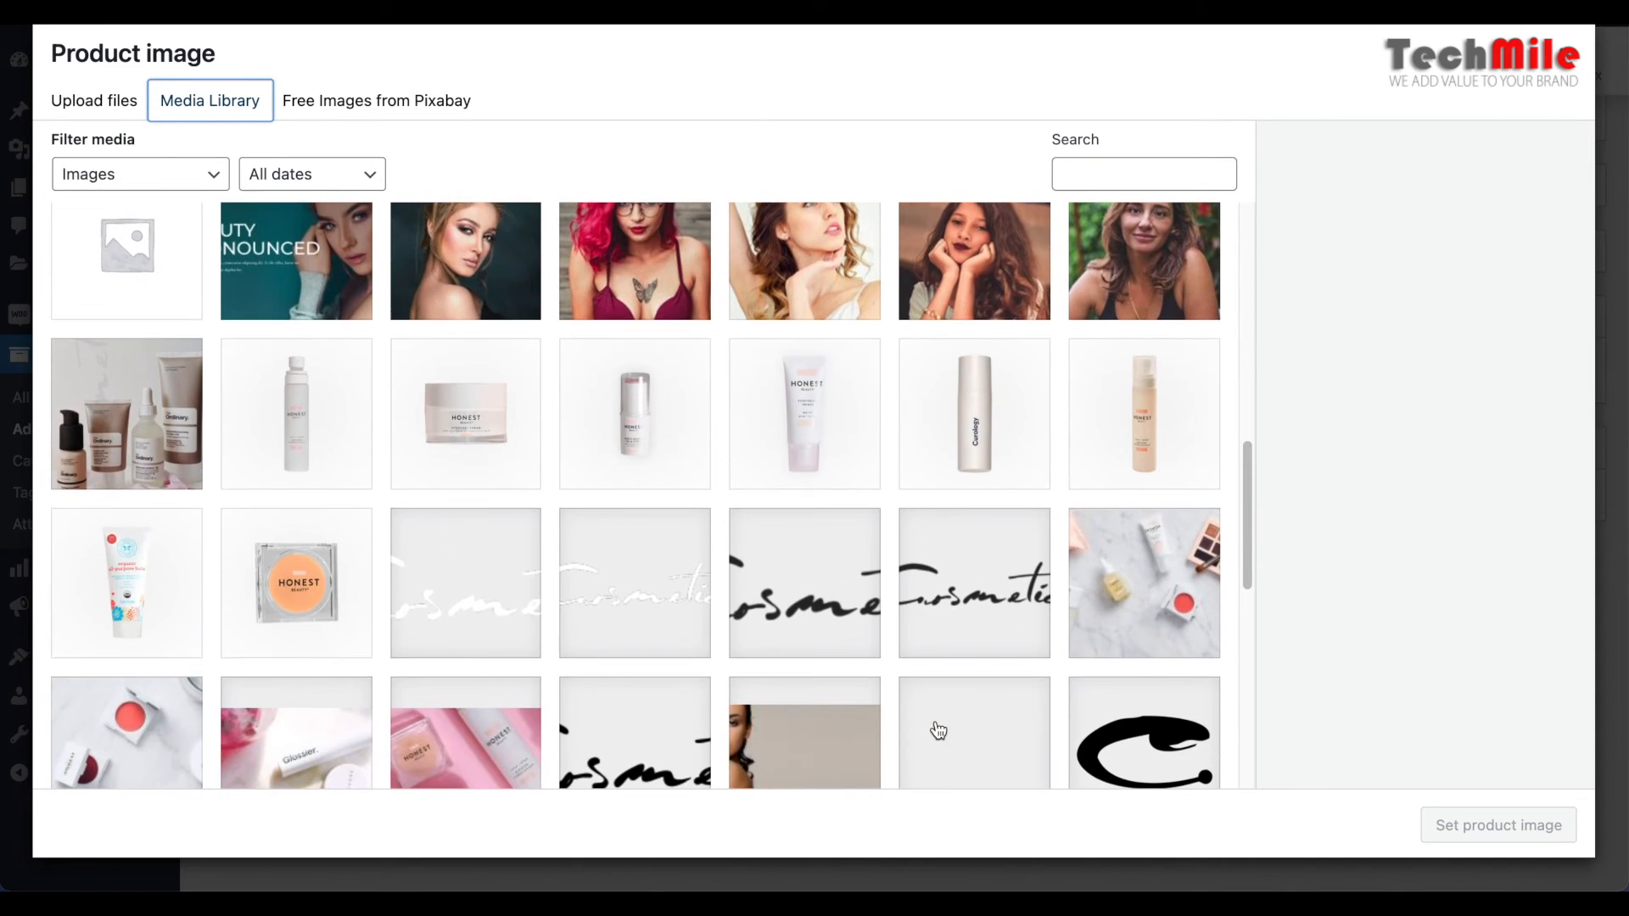
left_click(170, 420)
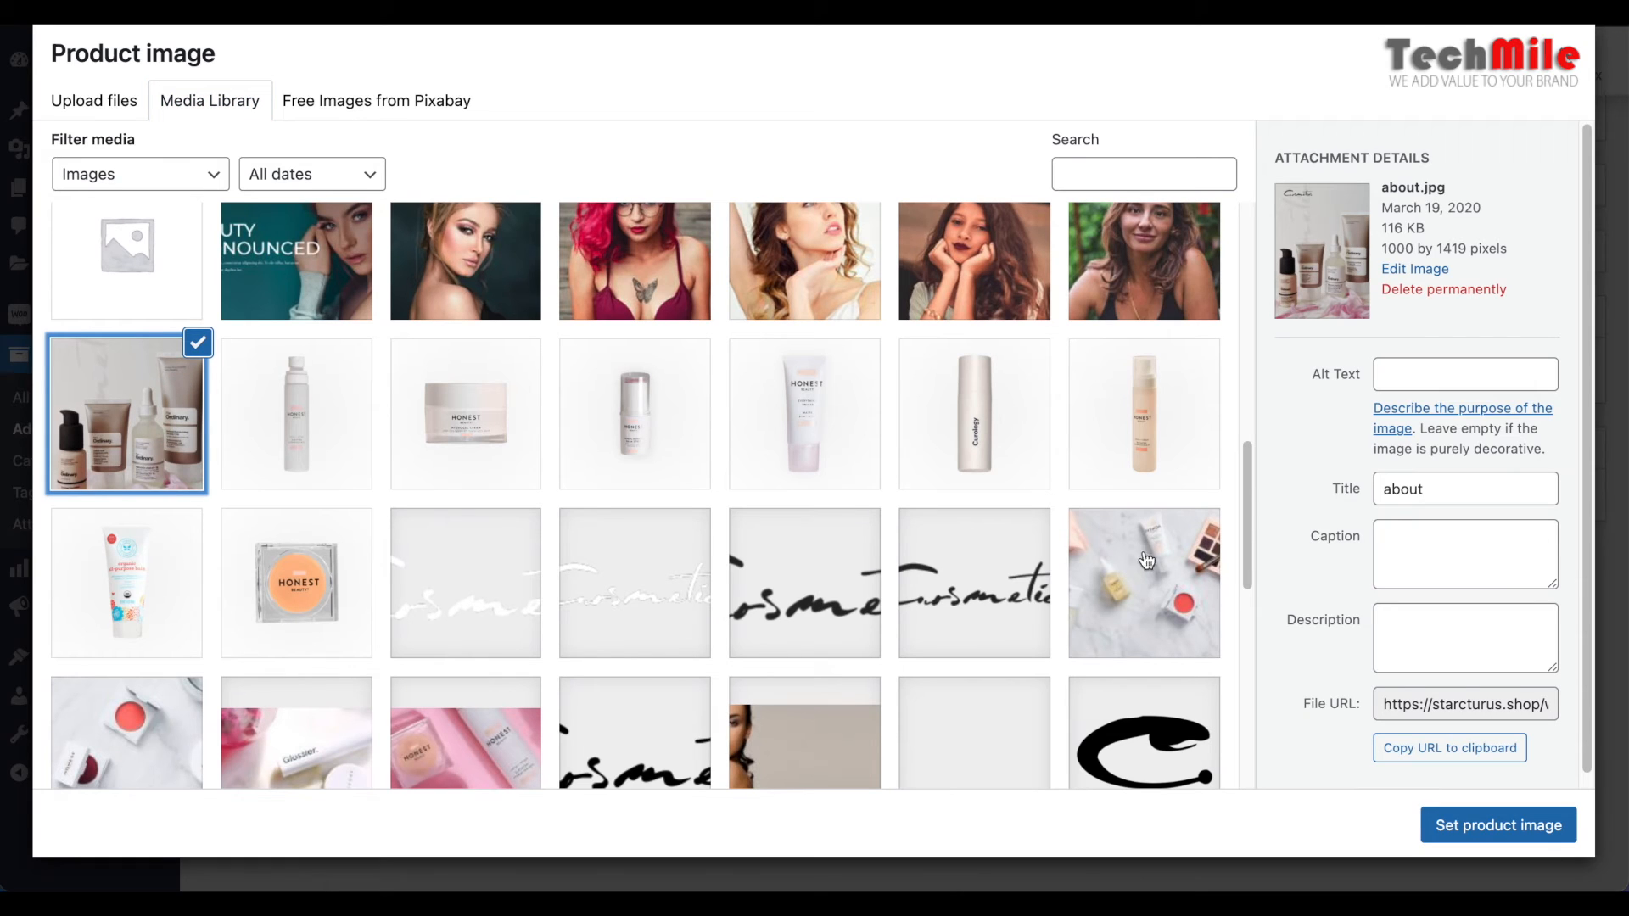
left_click(1129, 594)
scroll(890, 604, "down", 3)
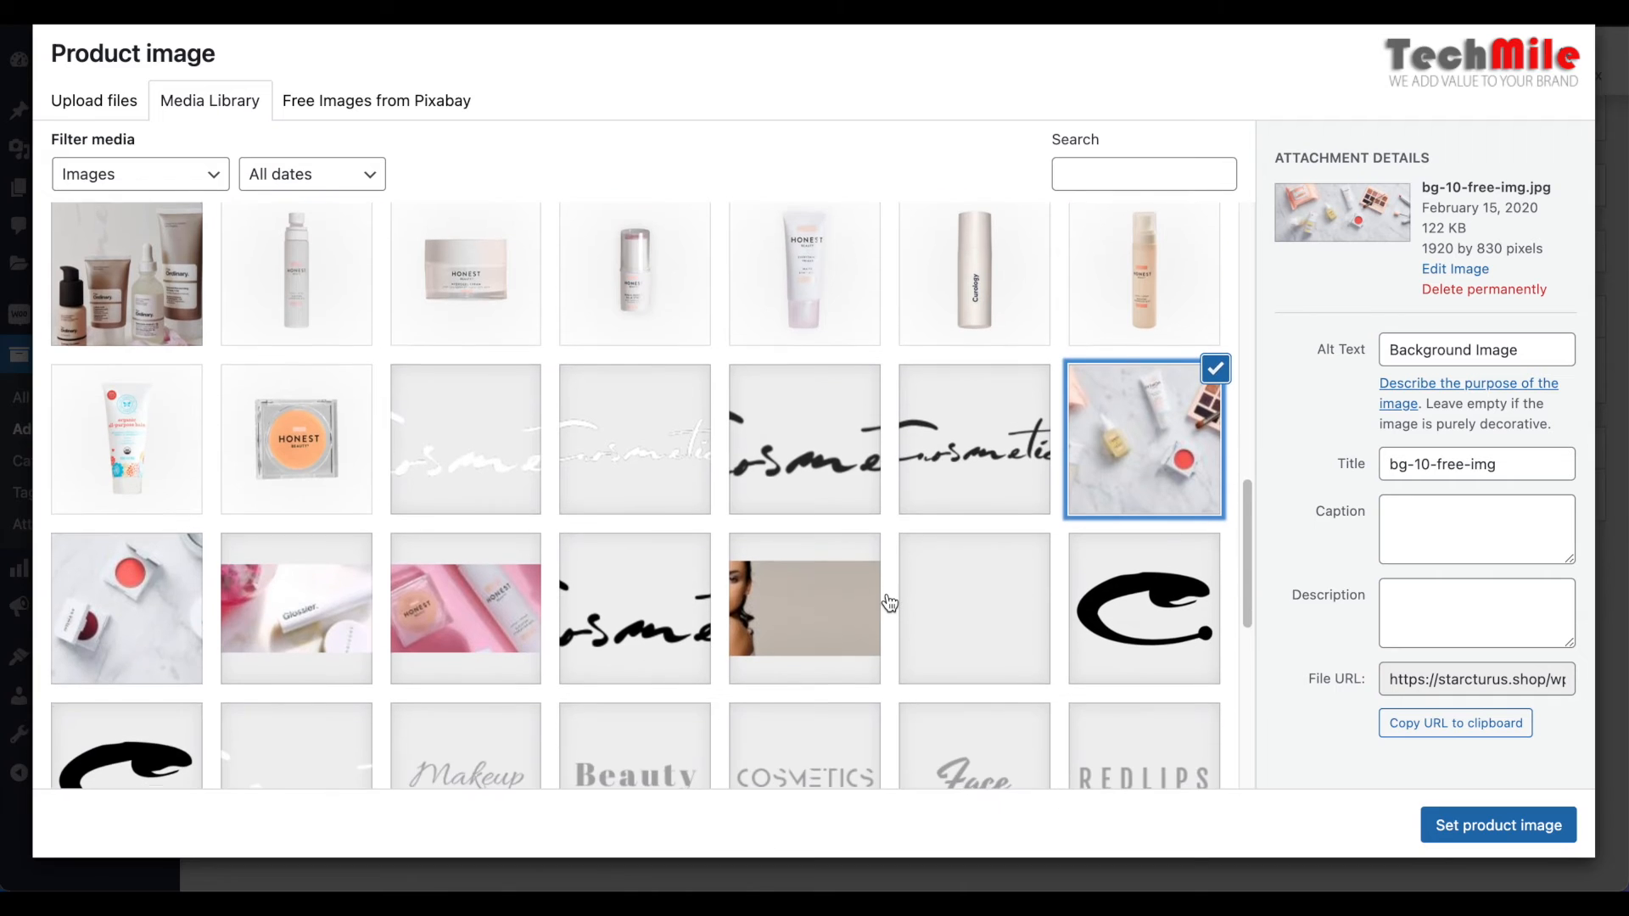
left_click(157, 495)
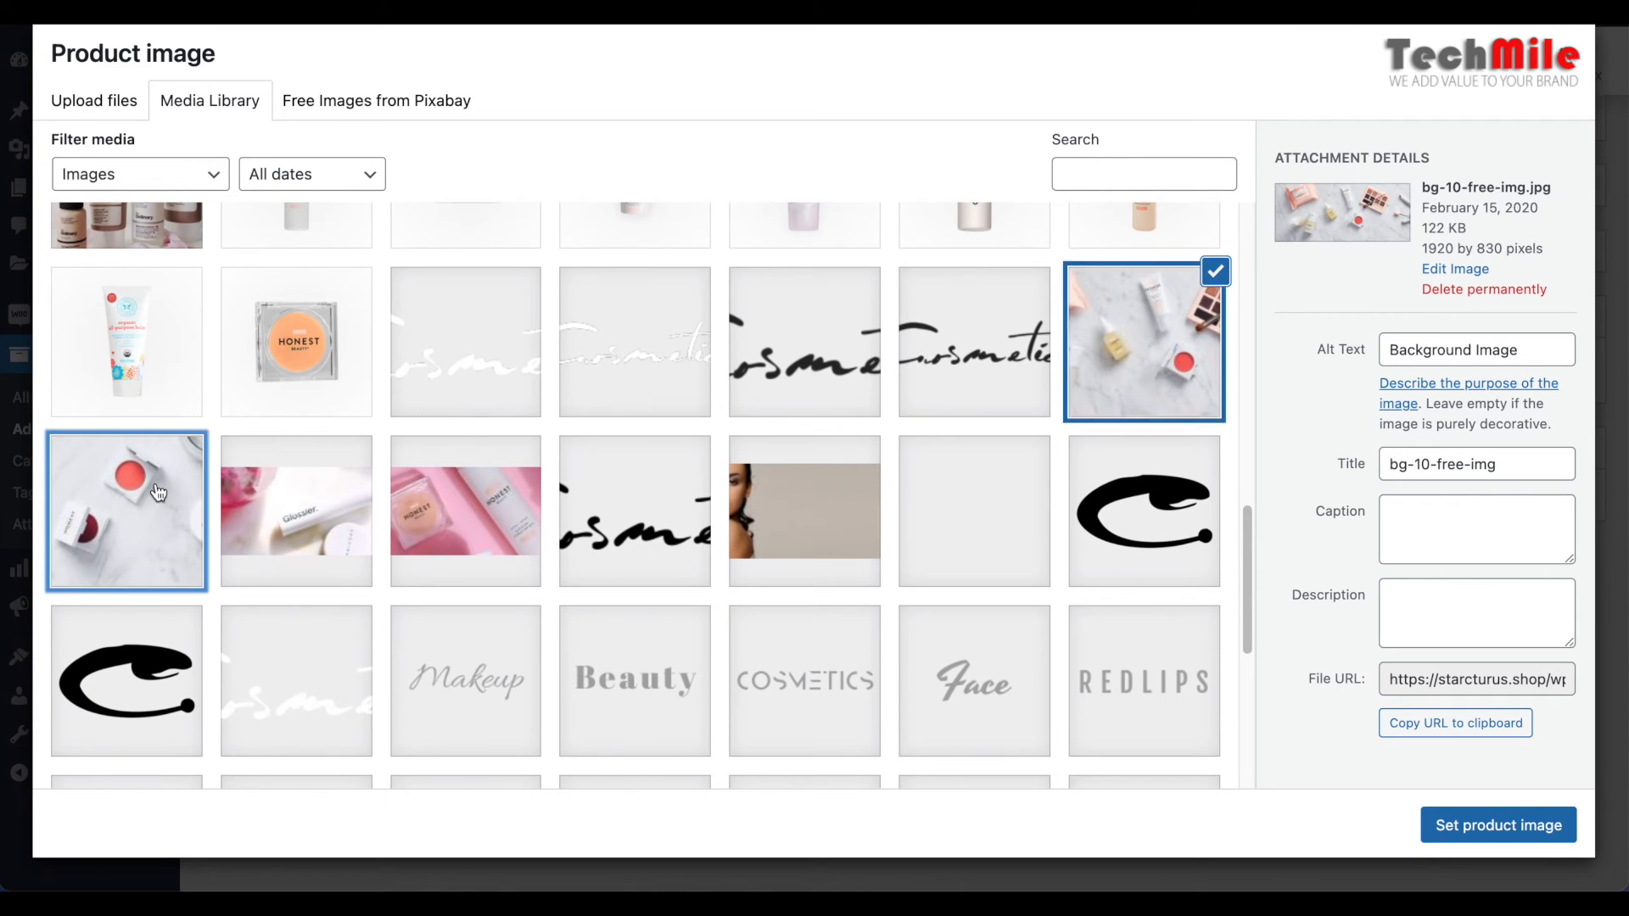
scroll(159, 492, "down", 2)
scroll(157, 492, "down", 5)
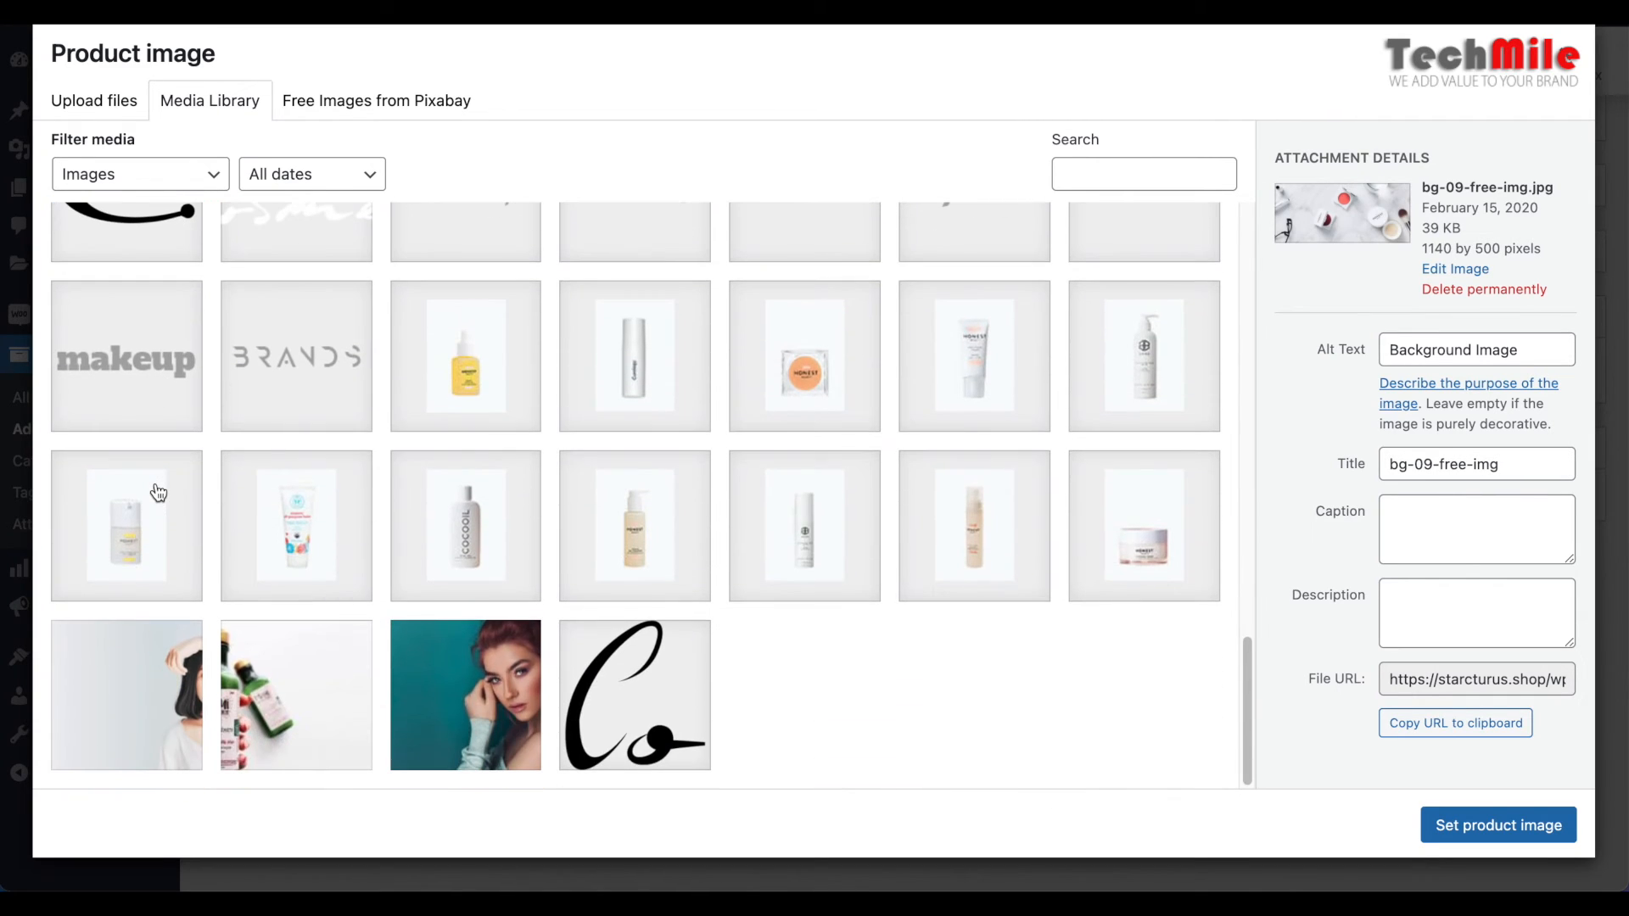
scroll(157, 492, "up", 10)
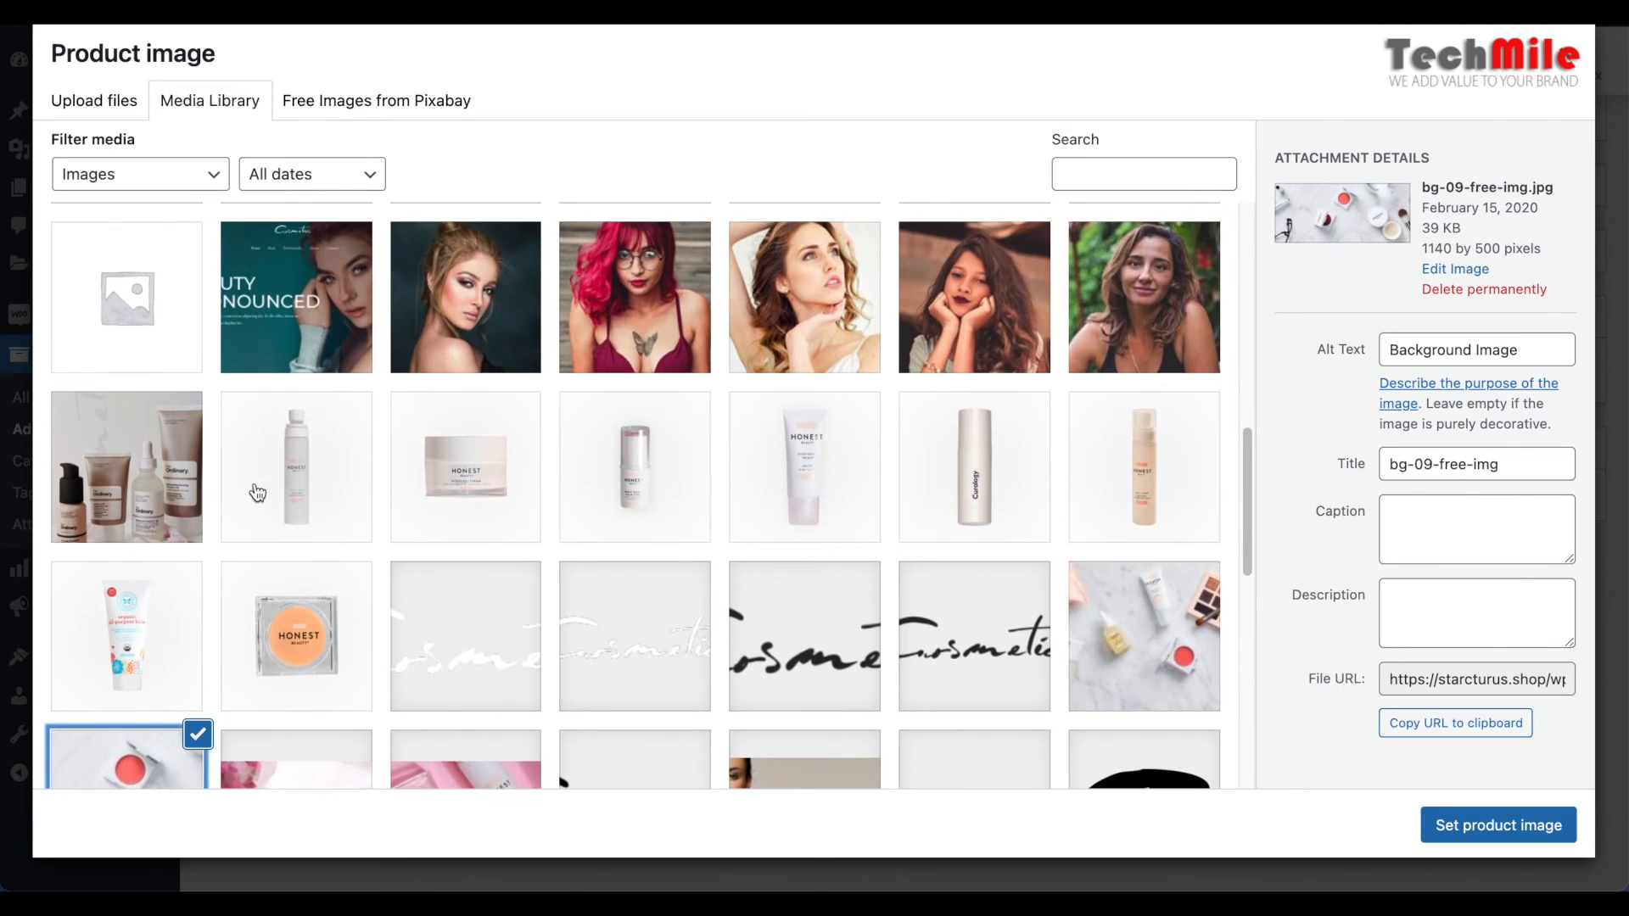
Set the HONEST cream jar picture, 3.jpg, as the product image
left_click(475, 487)
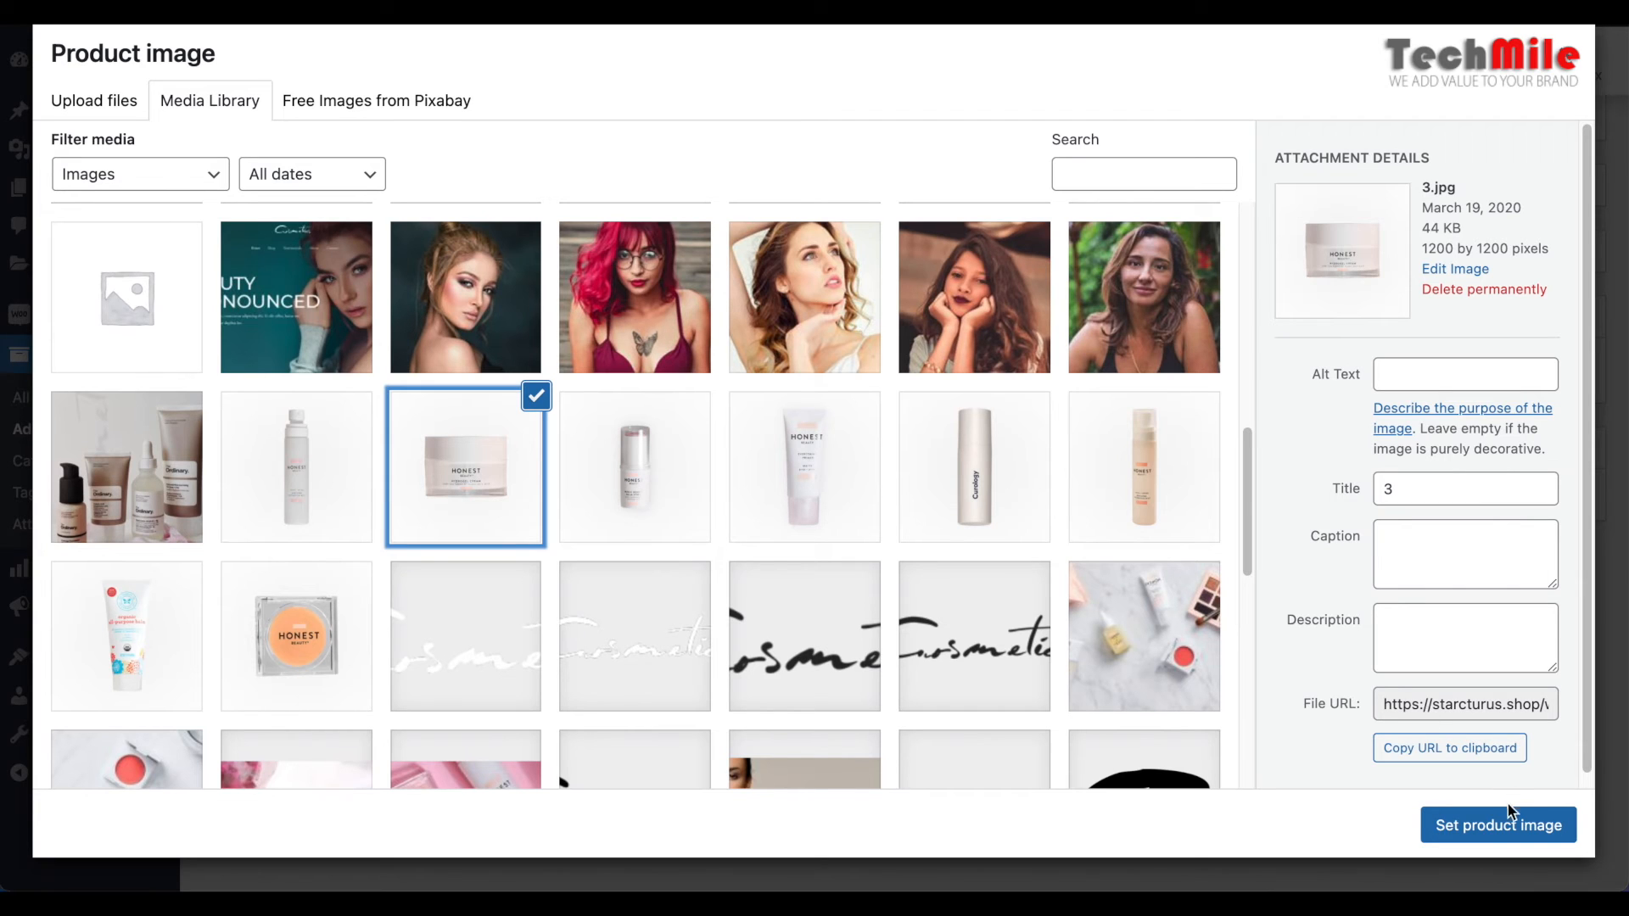
left_click(1498, 826)
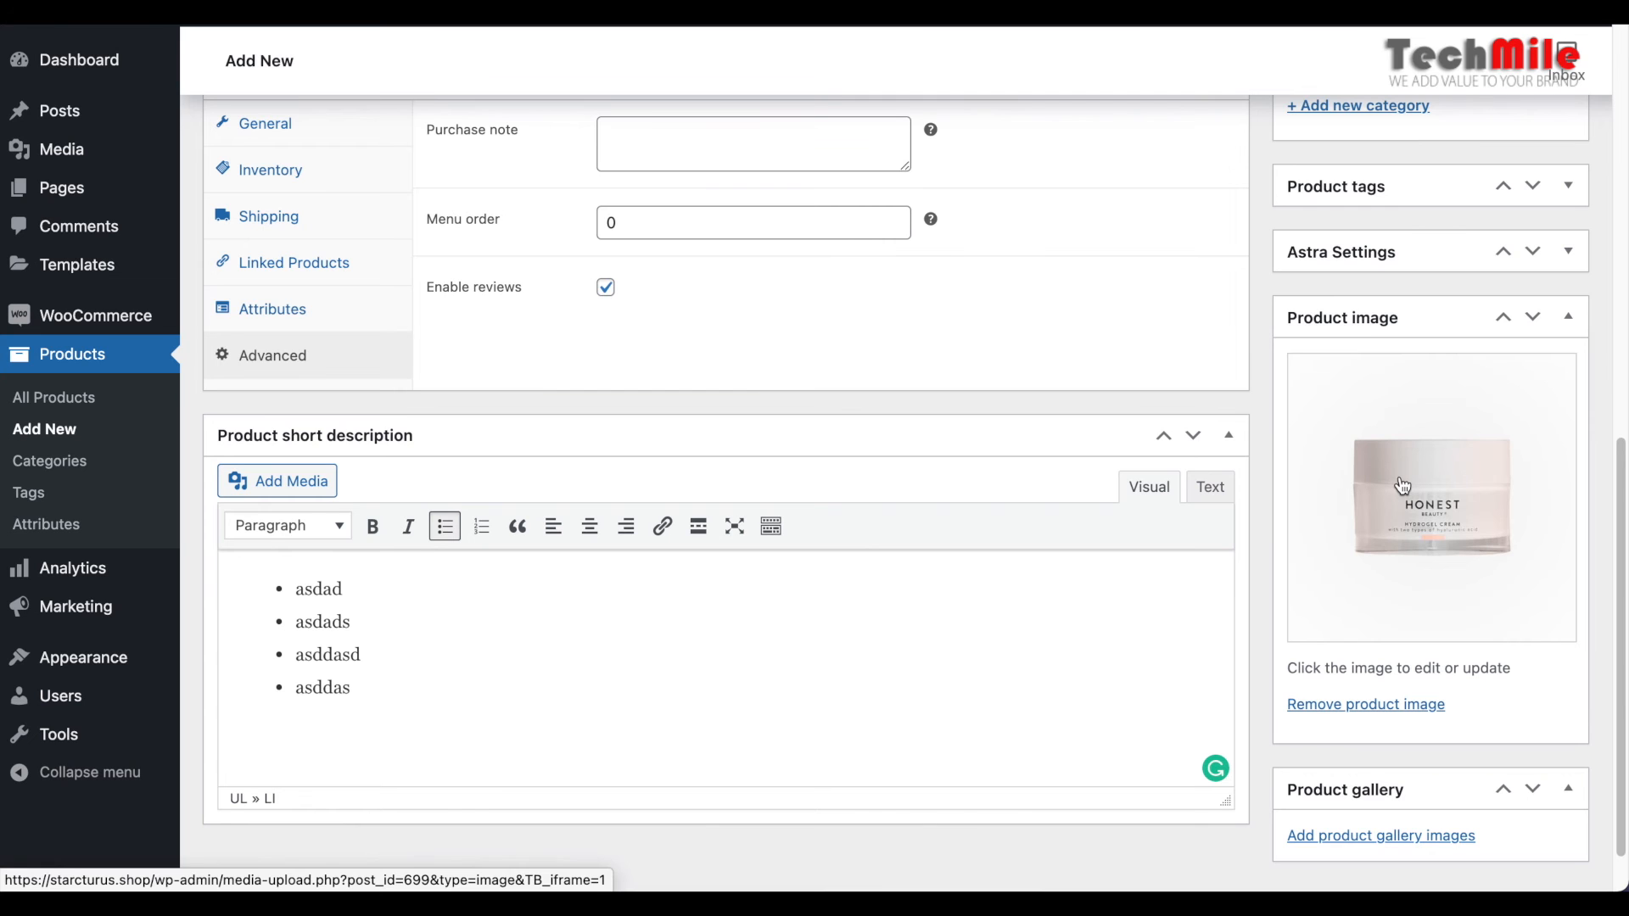
Add 2.jpg, the small HONEST bottle picture from the media library, to the product gallery
scroll(1402, 485, "down", 1)
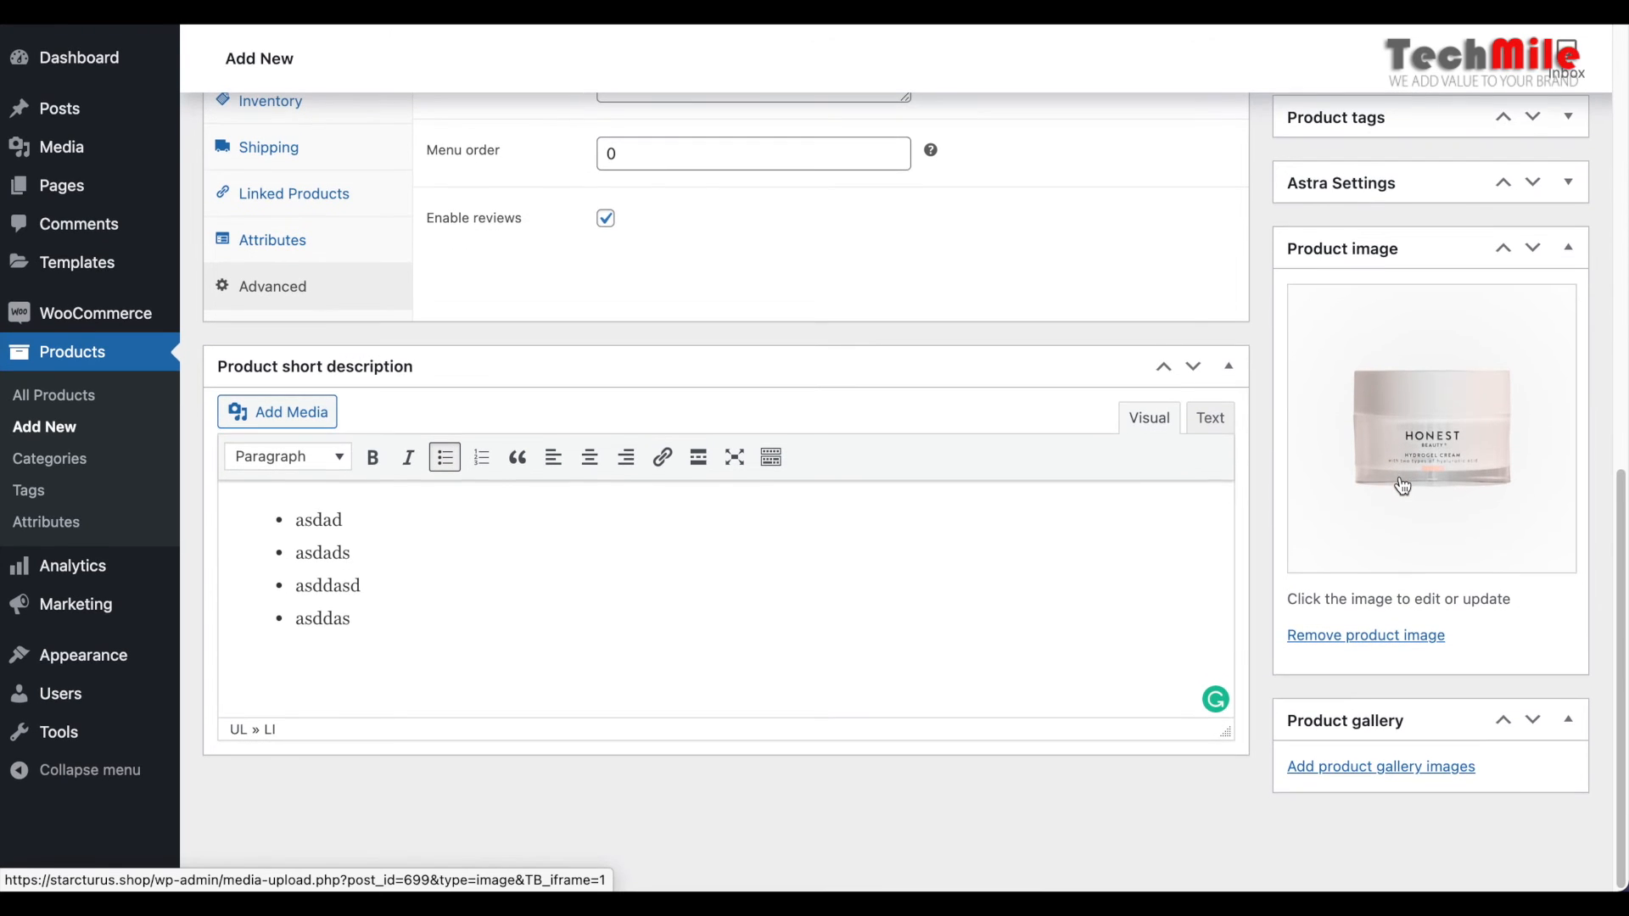
left_click(1400, 769)
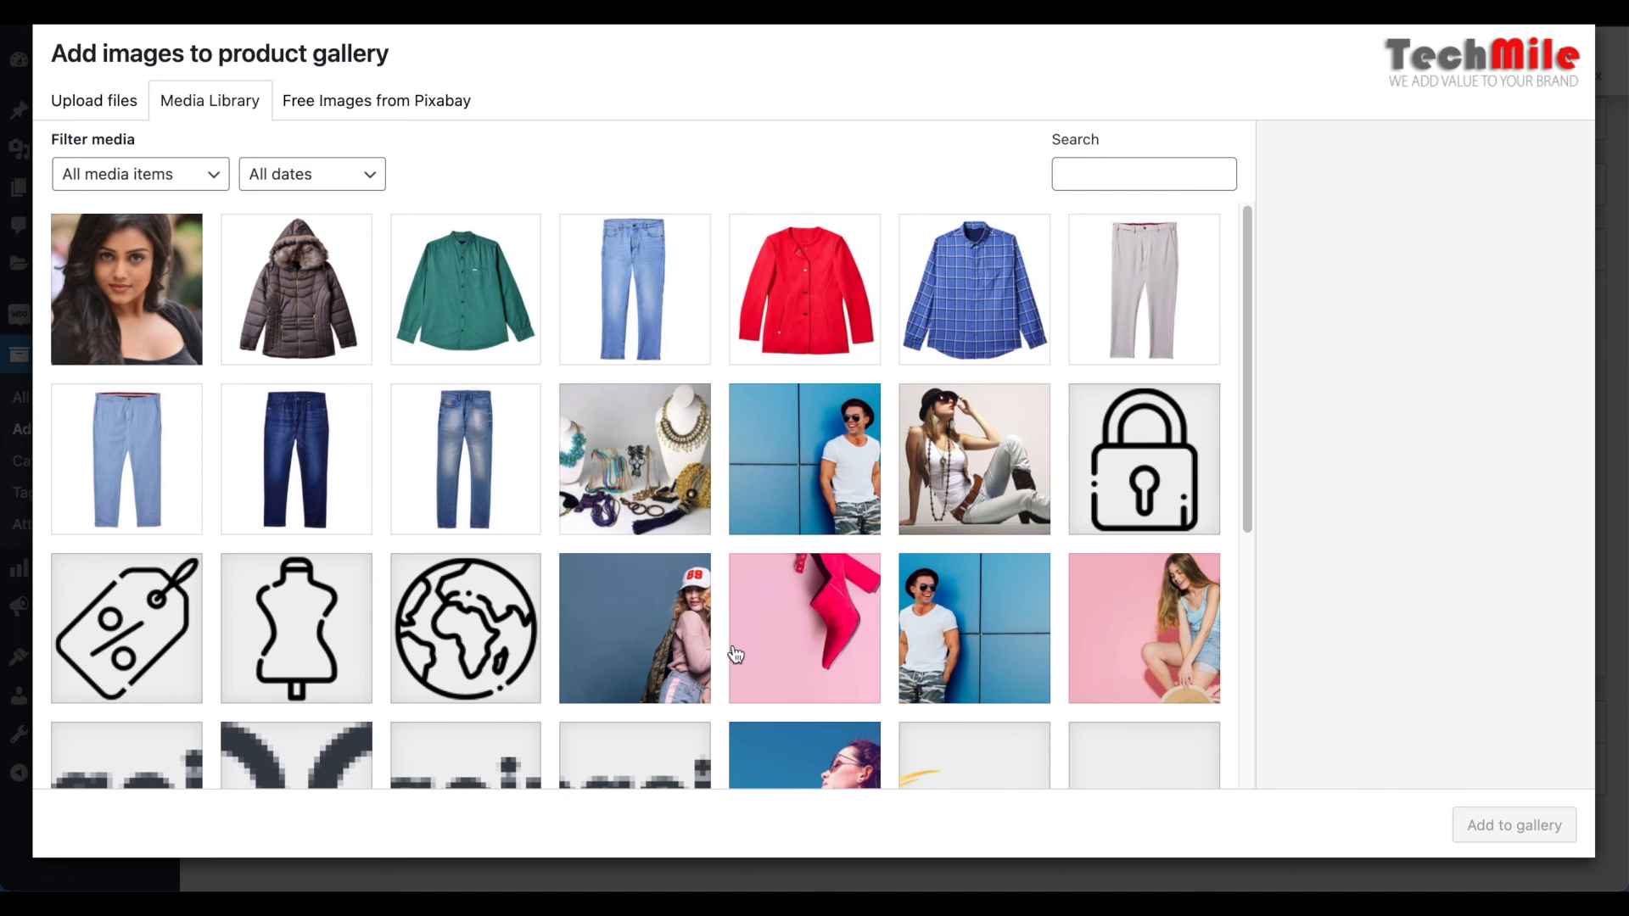
scroll(735, 653, "down", 5)
scroll(735, 653, "down", 4)
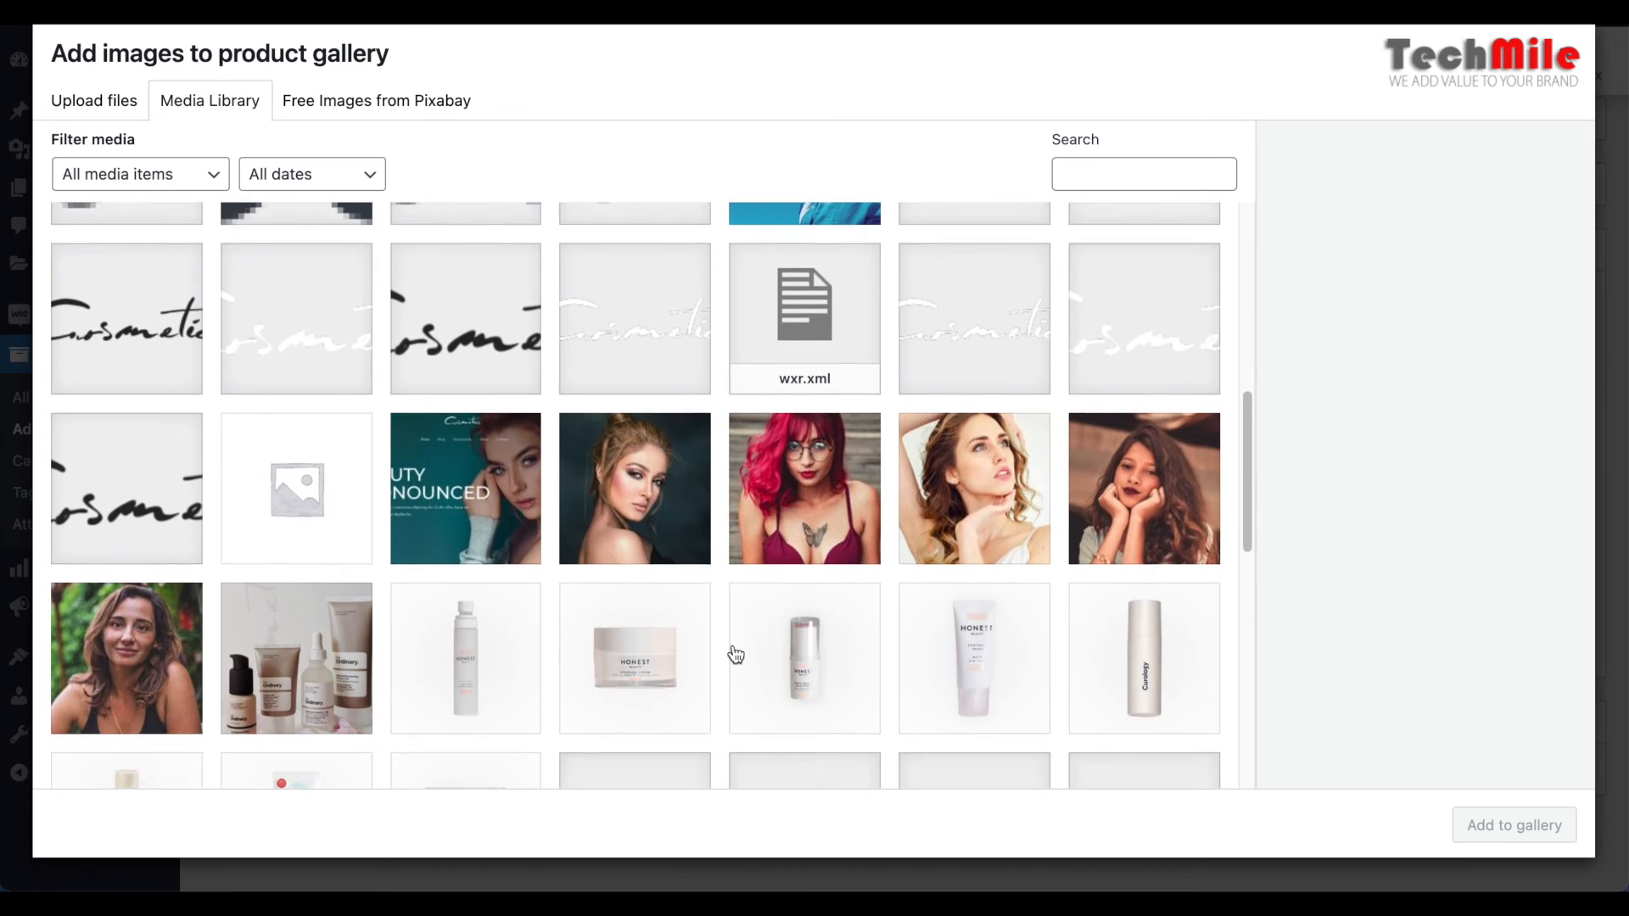
left_click(455, 459)
left_click(804, 452)
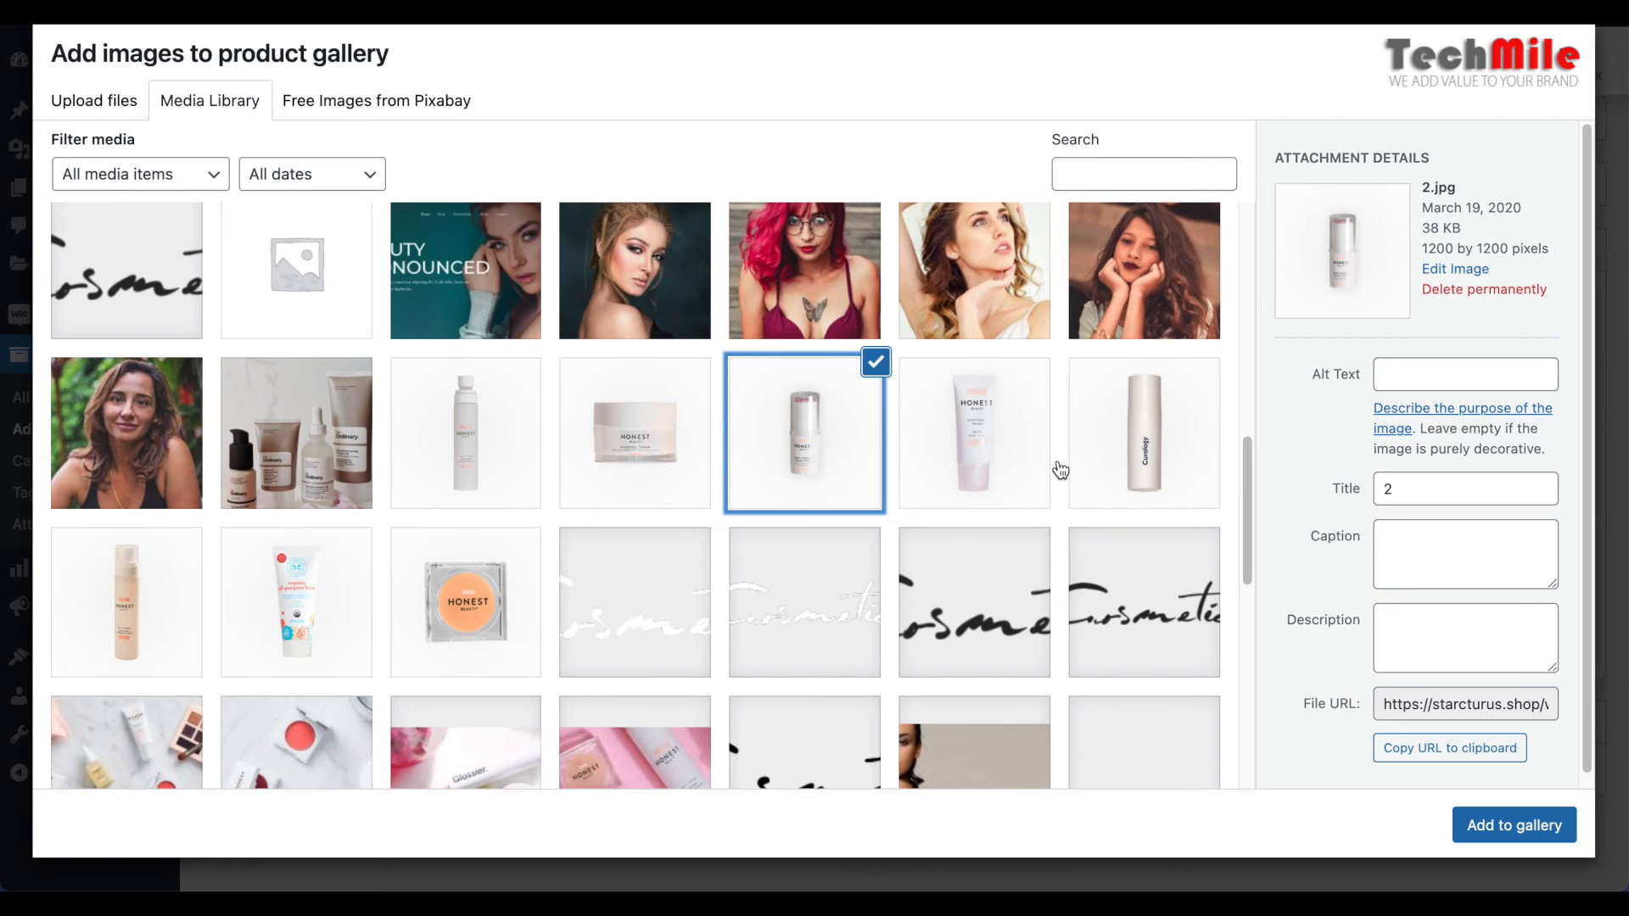
left_click(1504, 828)
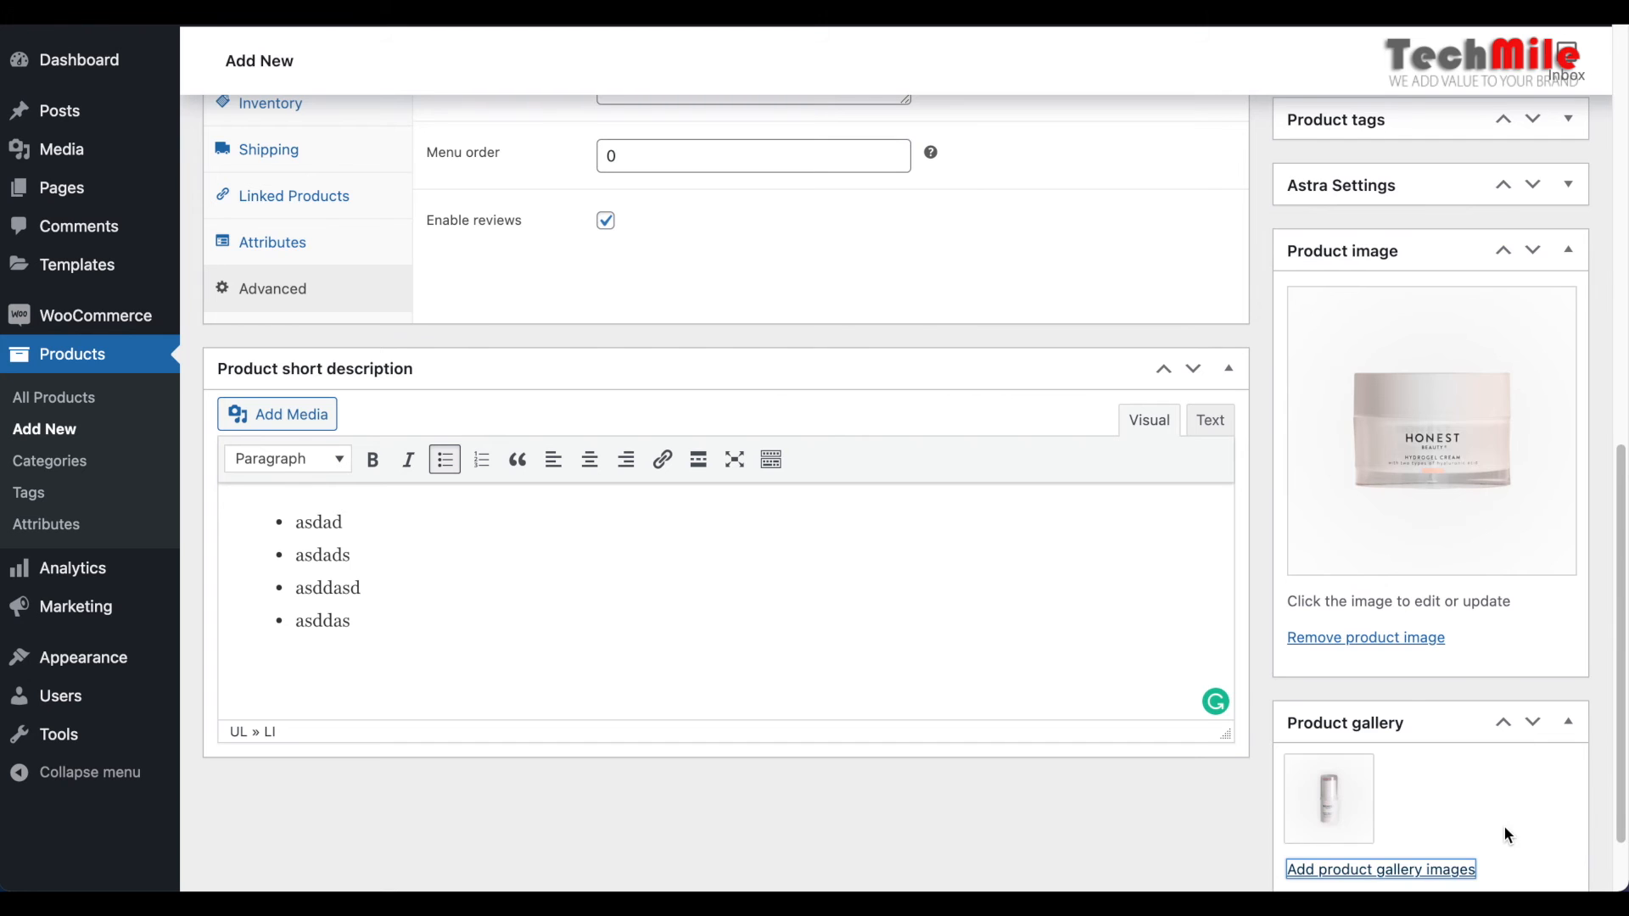
Add the HONEST tube picture and the tall bottle picture 8.jpg to the product gallery, one after the other
scroll(1408, 709, "down", 2)
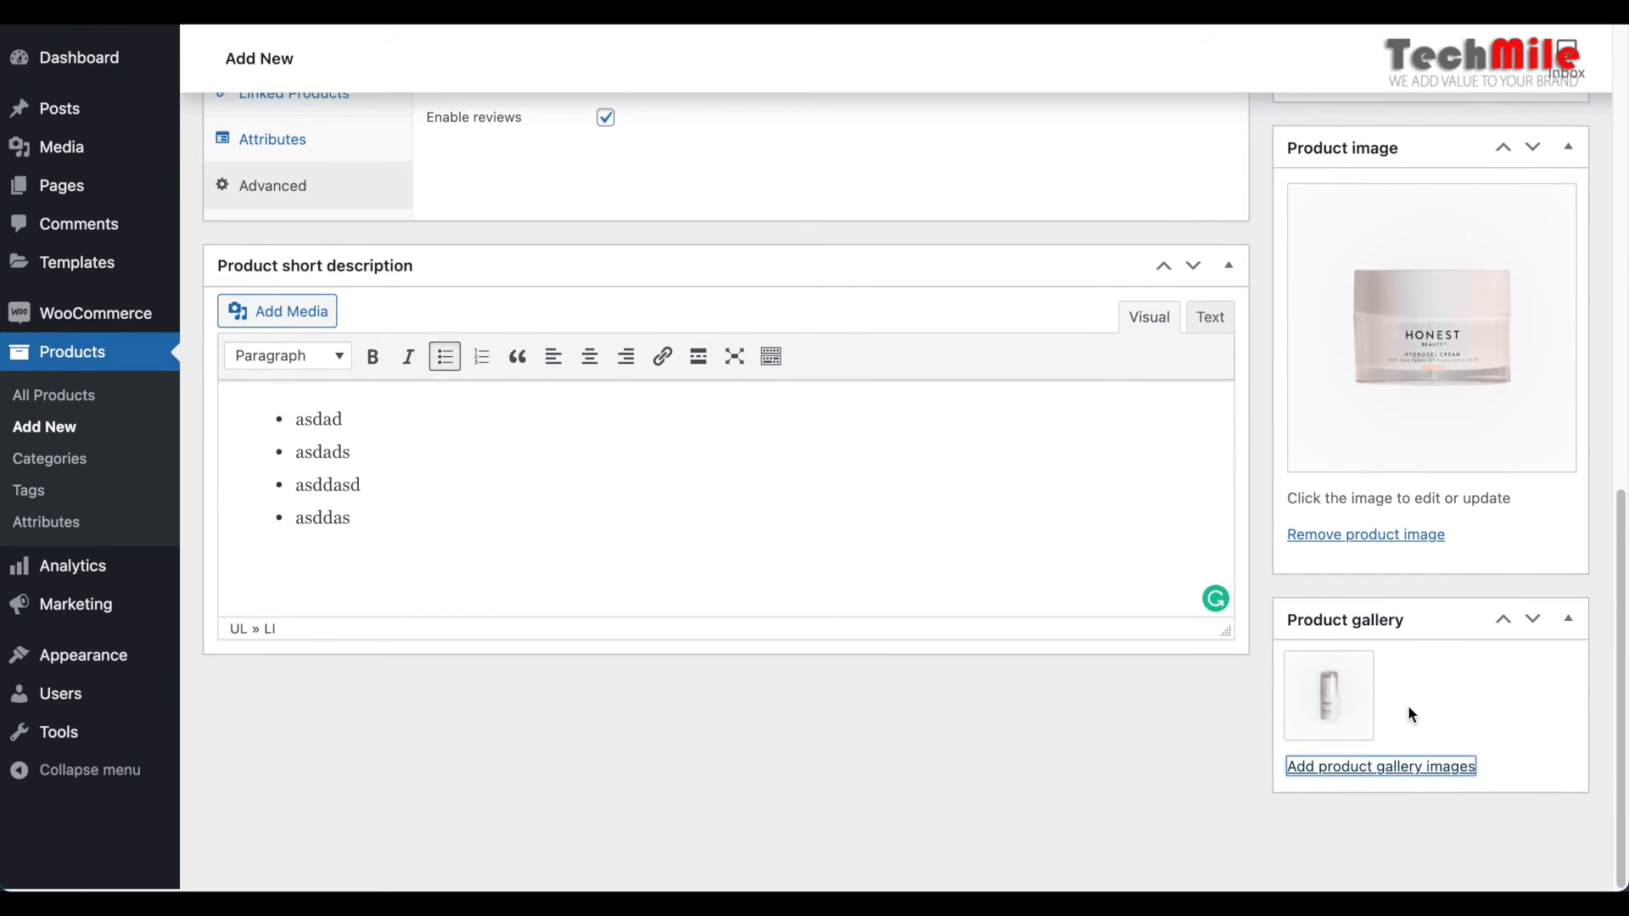
left_click(1333, 771)
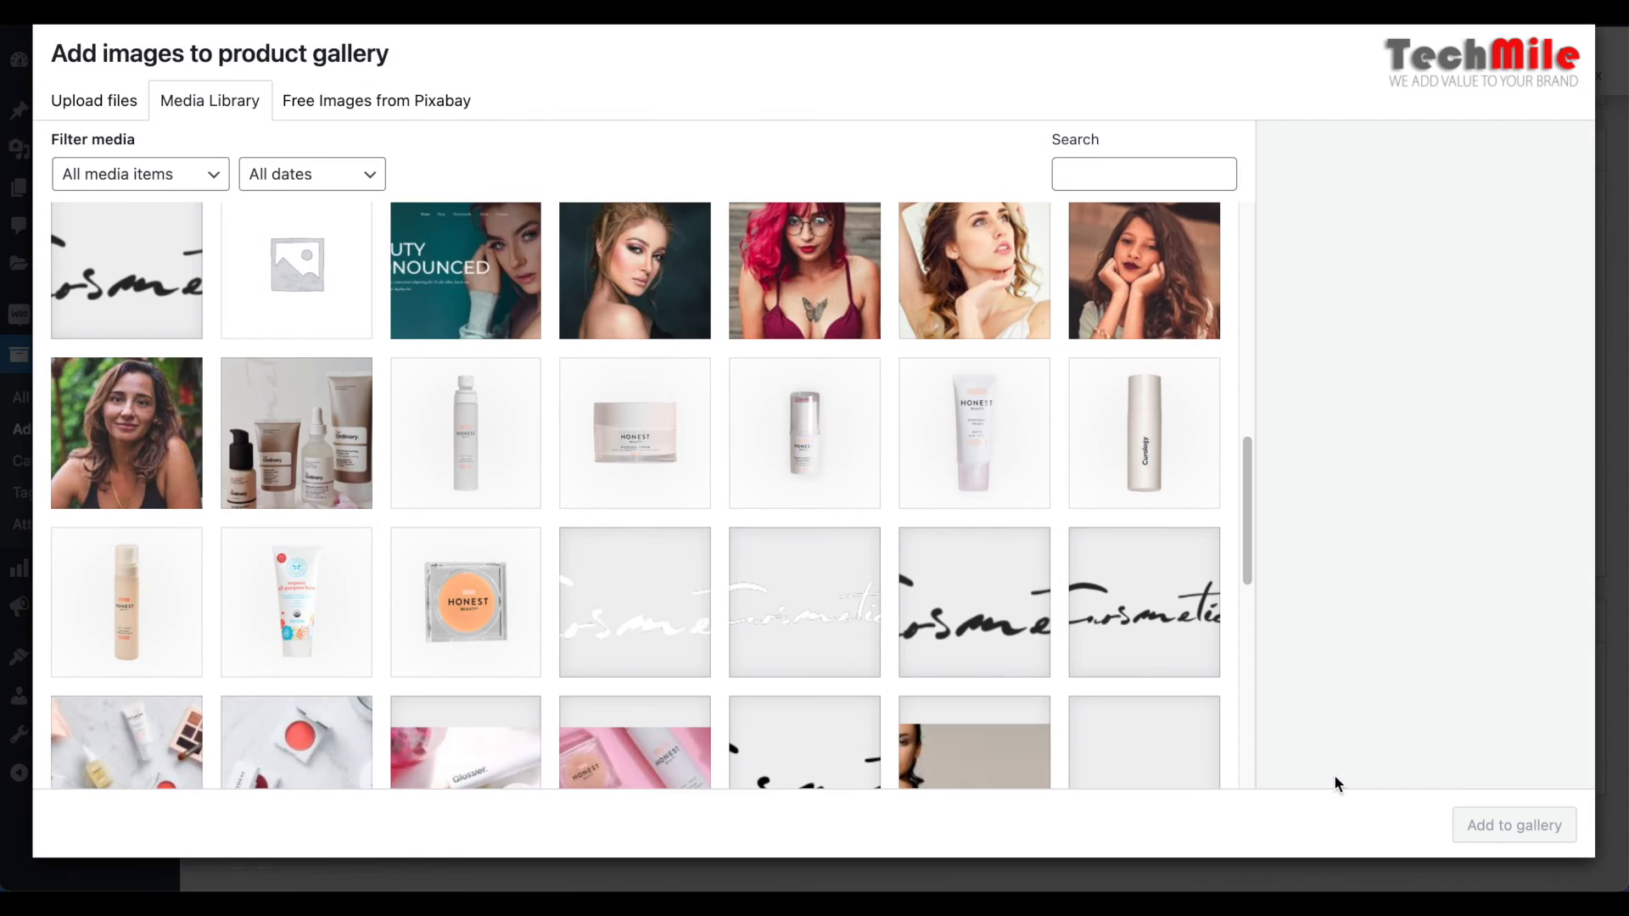
left_click(1051, 455)
left_click(1499, 833)
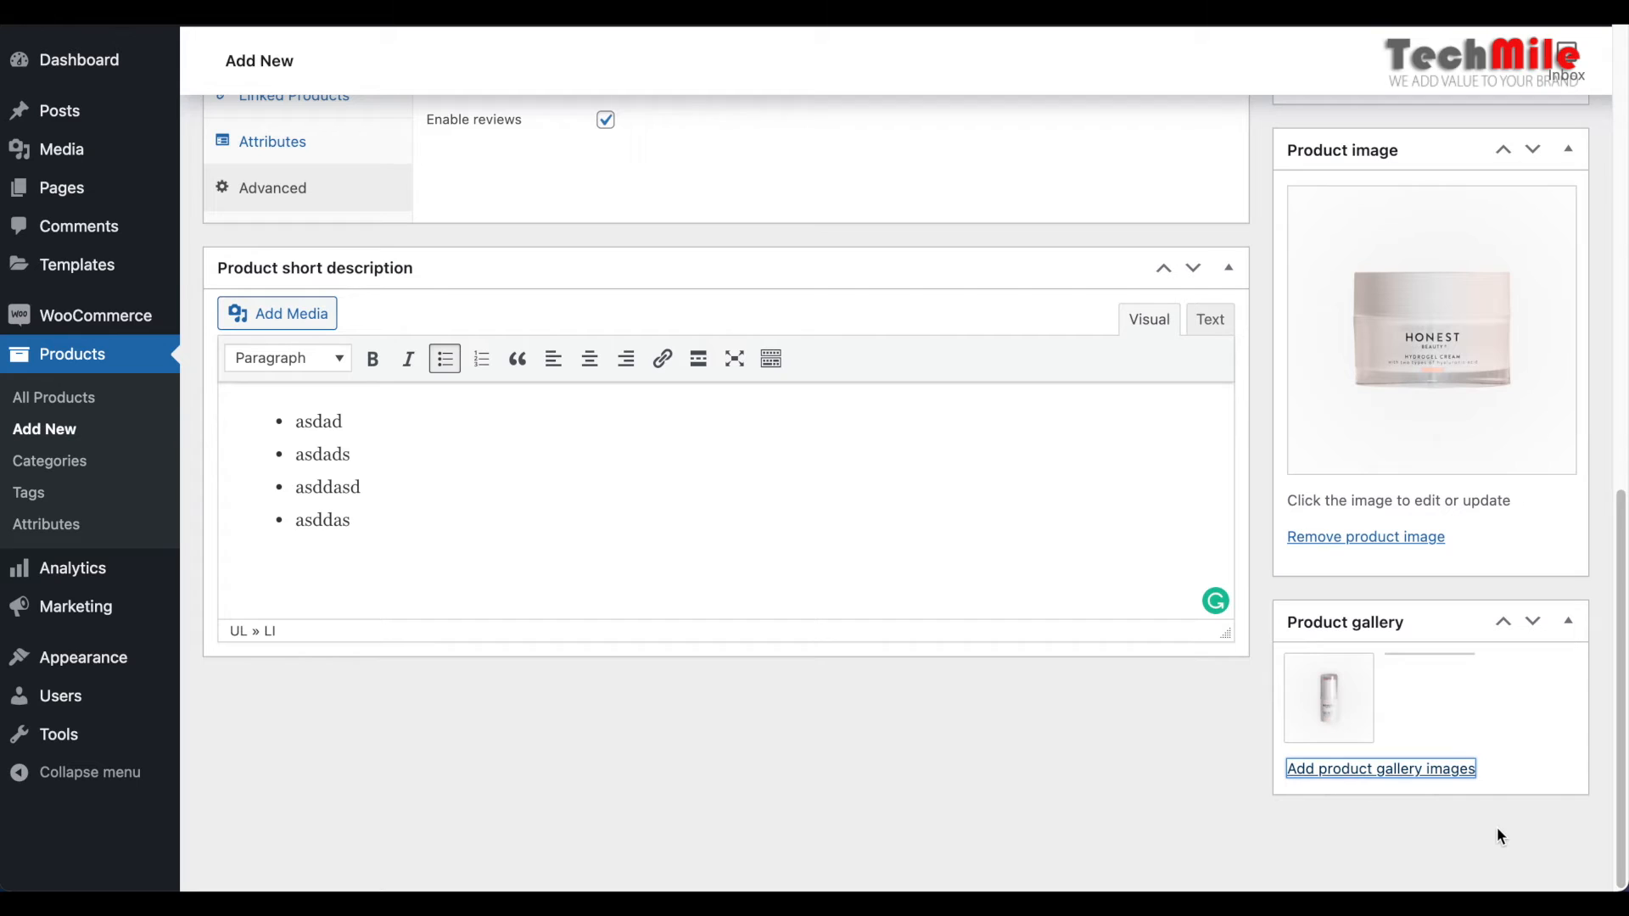
left_click(1382, 770)
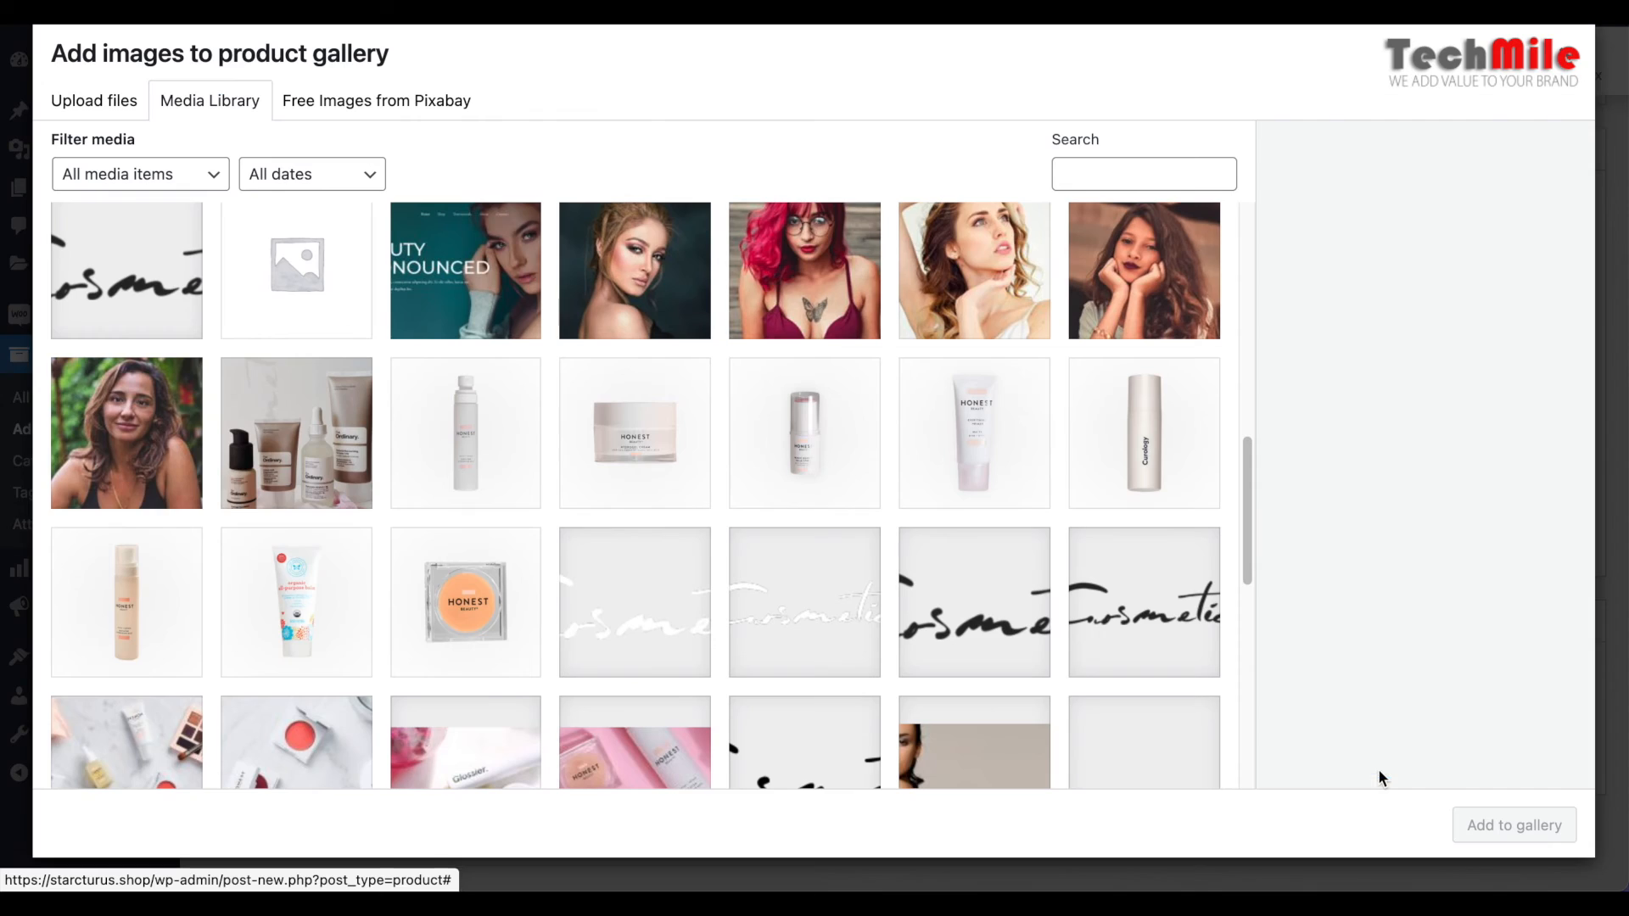
left_click(1145, 446)
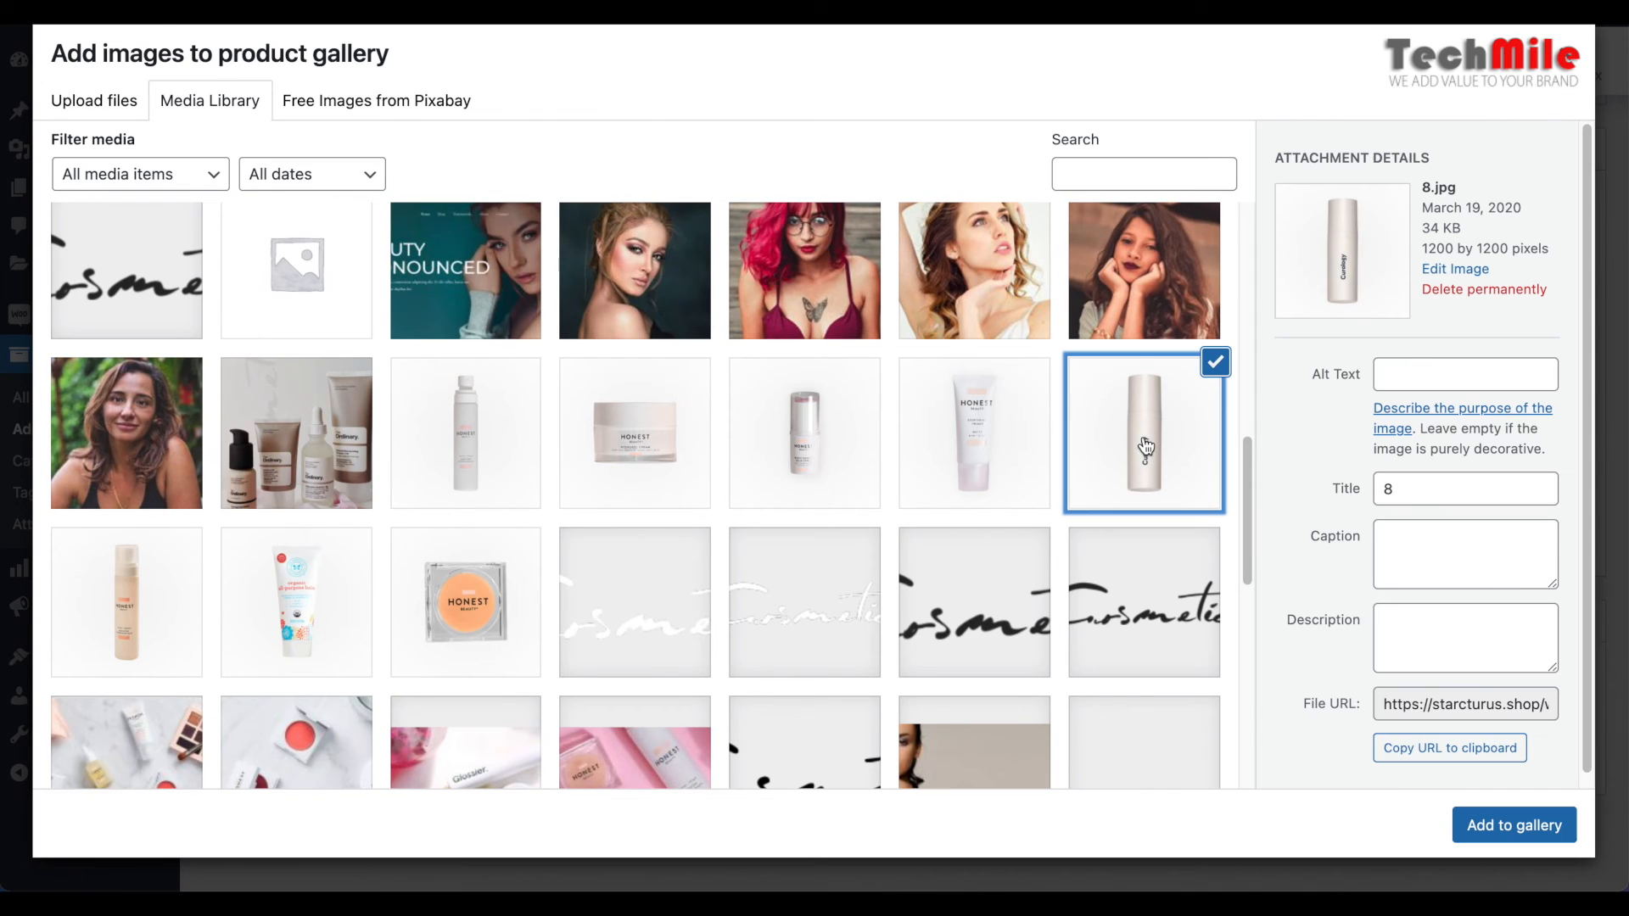
left_click(1479, 829)
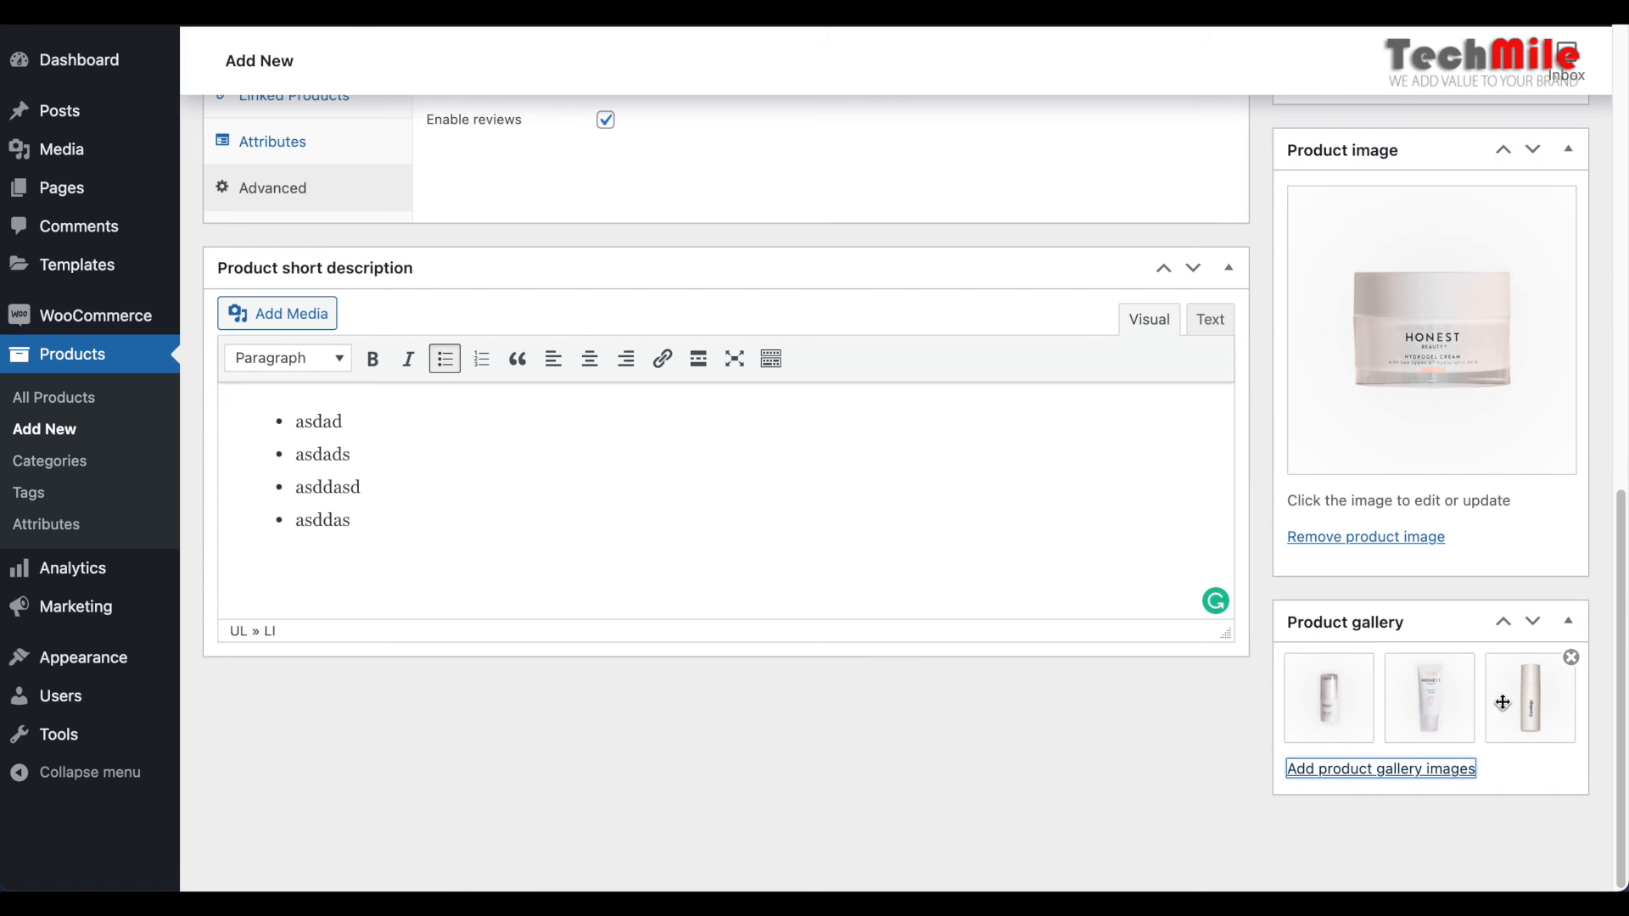
Review the category assignments of the Test 1 product and publish it
scroll(1378, 710, "up", 10)
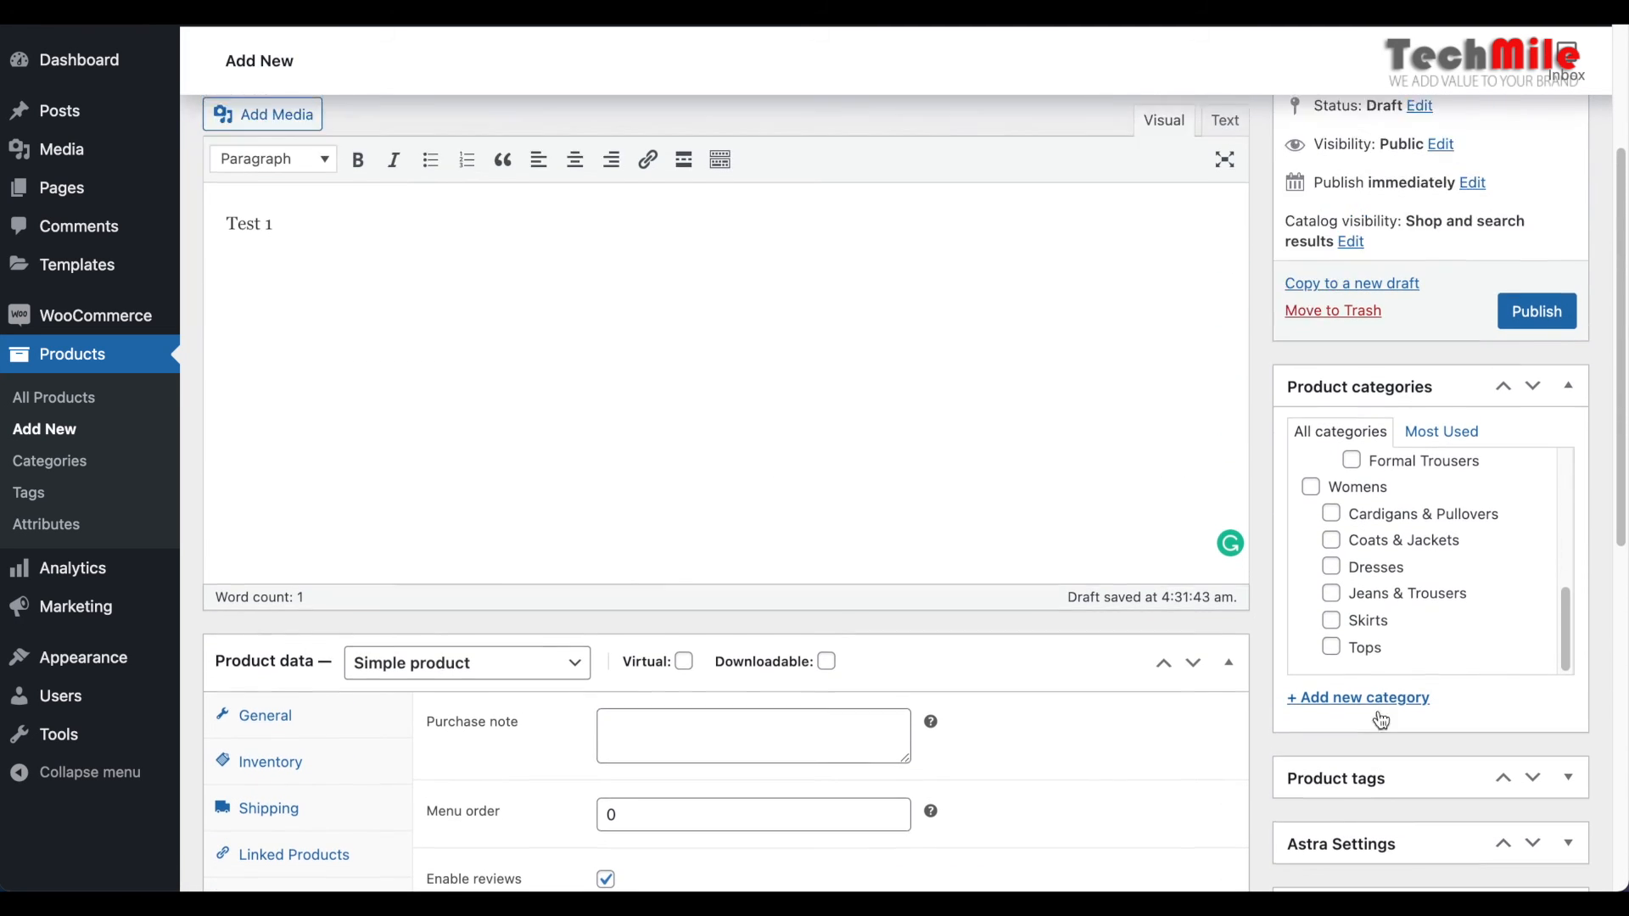
scroll(1378, 711, "up", 3)
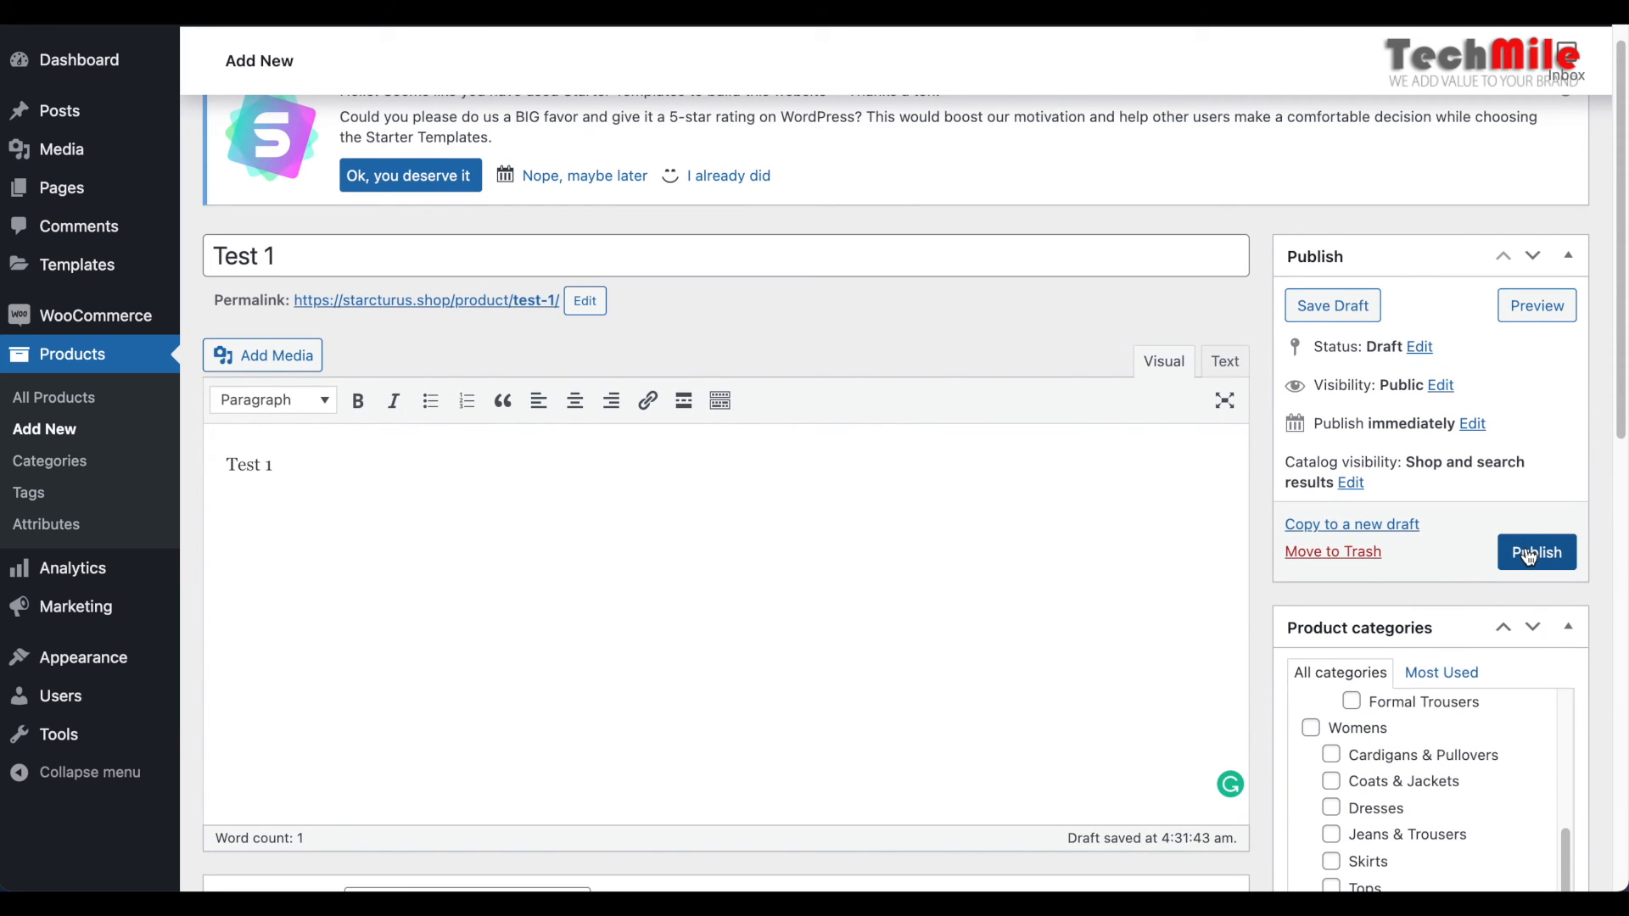
scroll(1414, 740, "up", 1)
scroll(1413, 743, "up", 2)
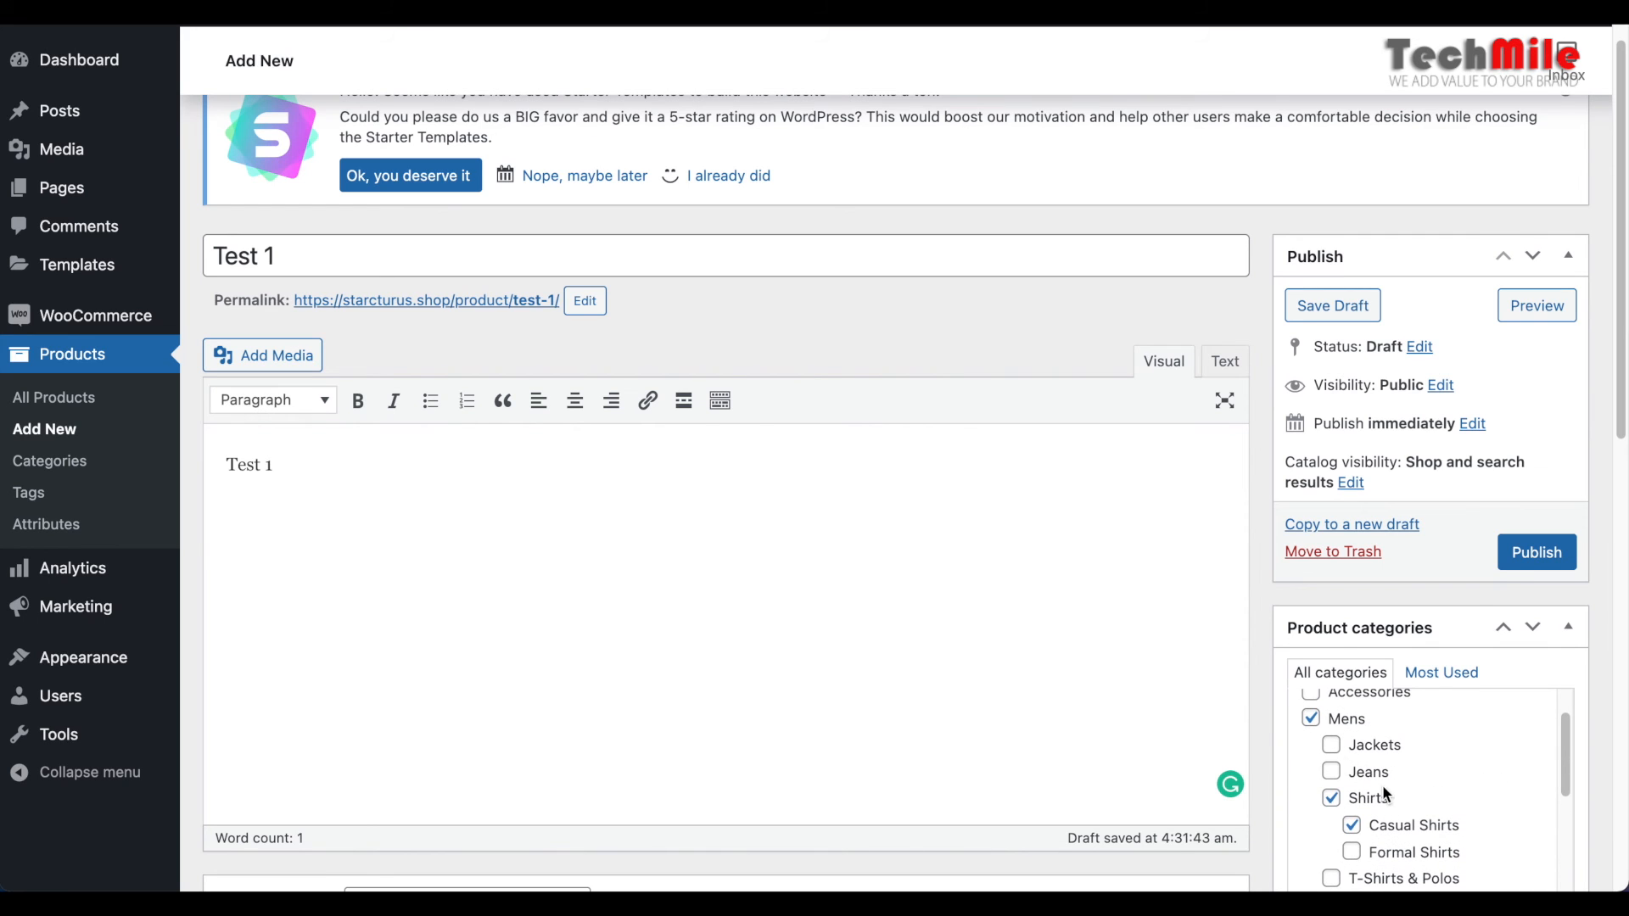
left_click(1536, 553)
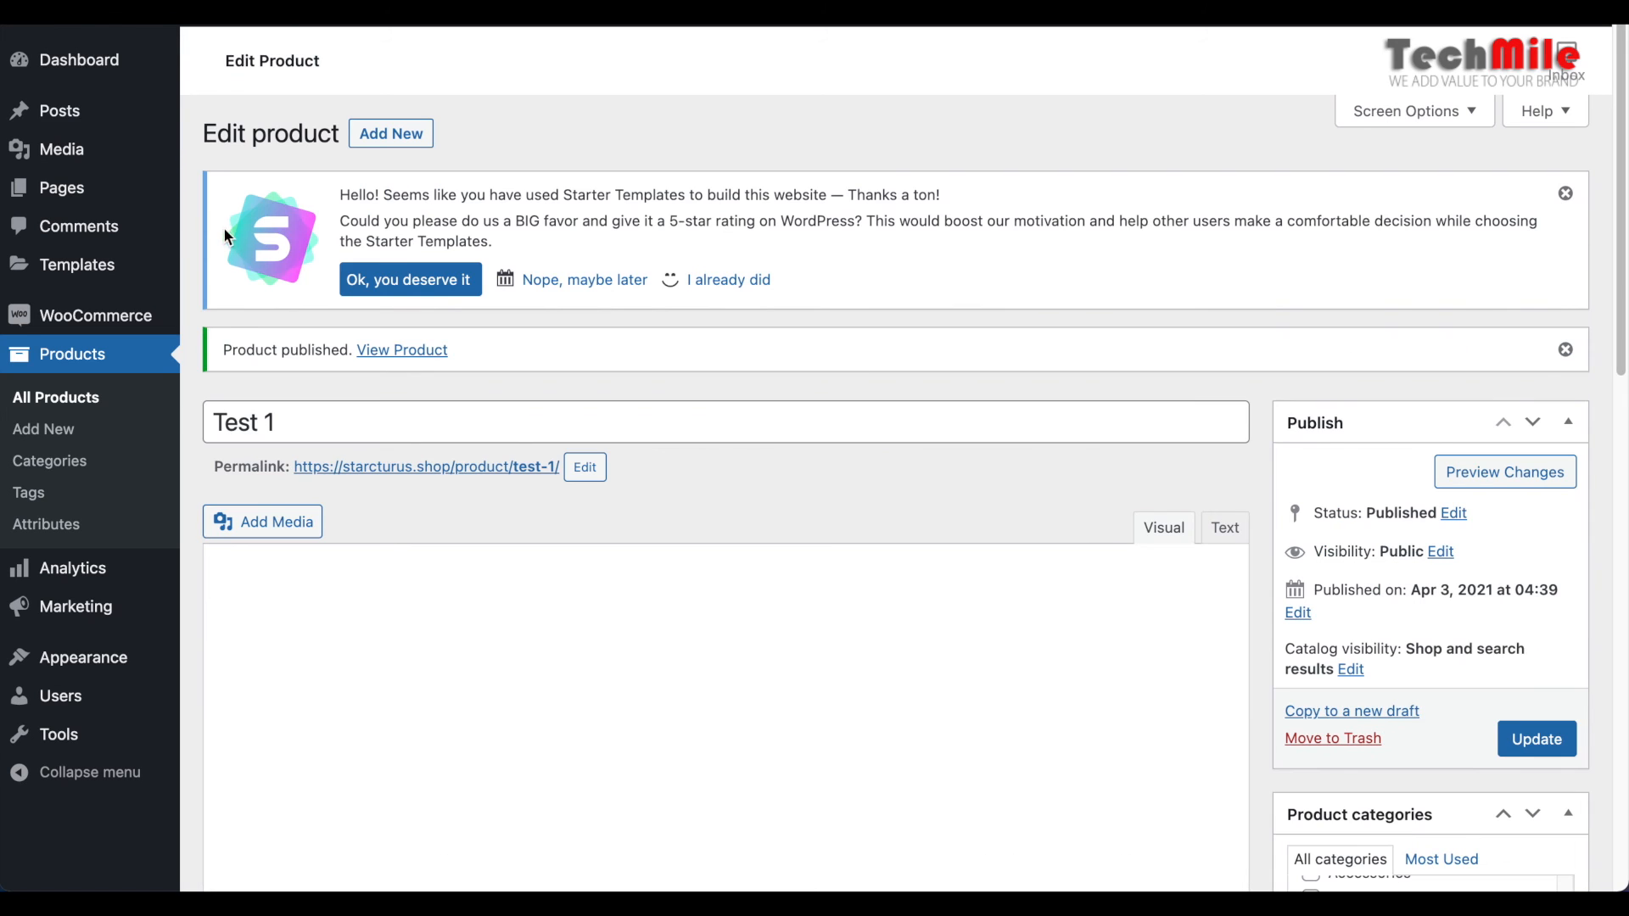
left_click_drag(223, 350, 349, 356)
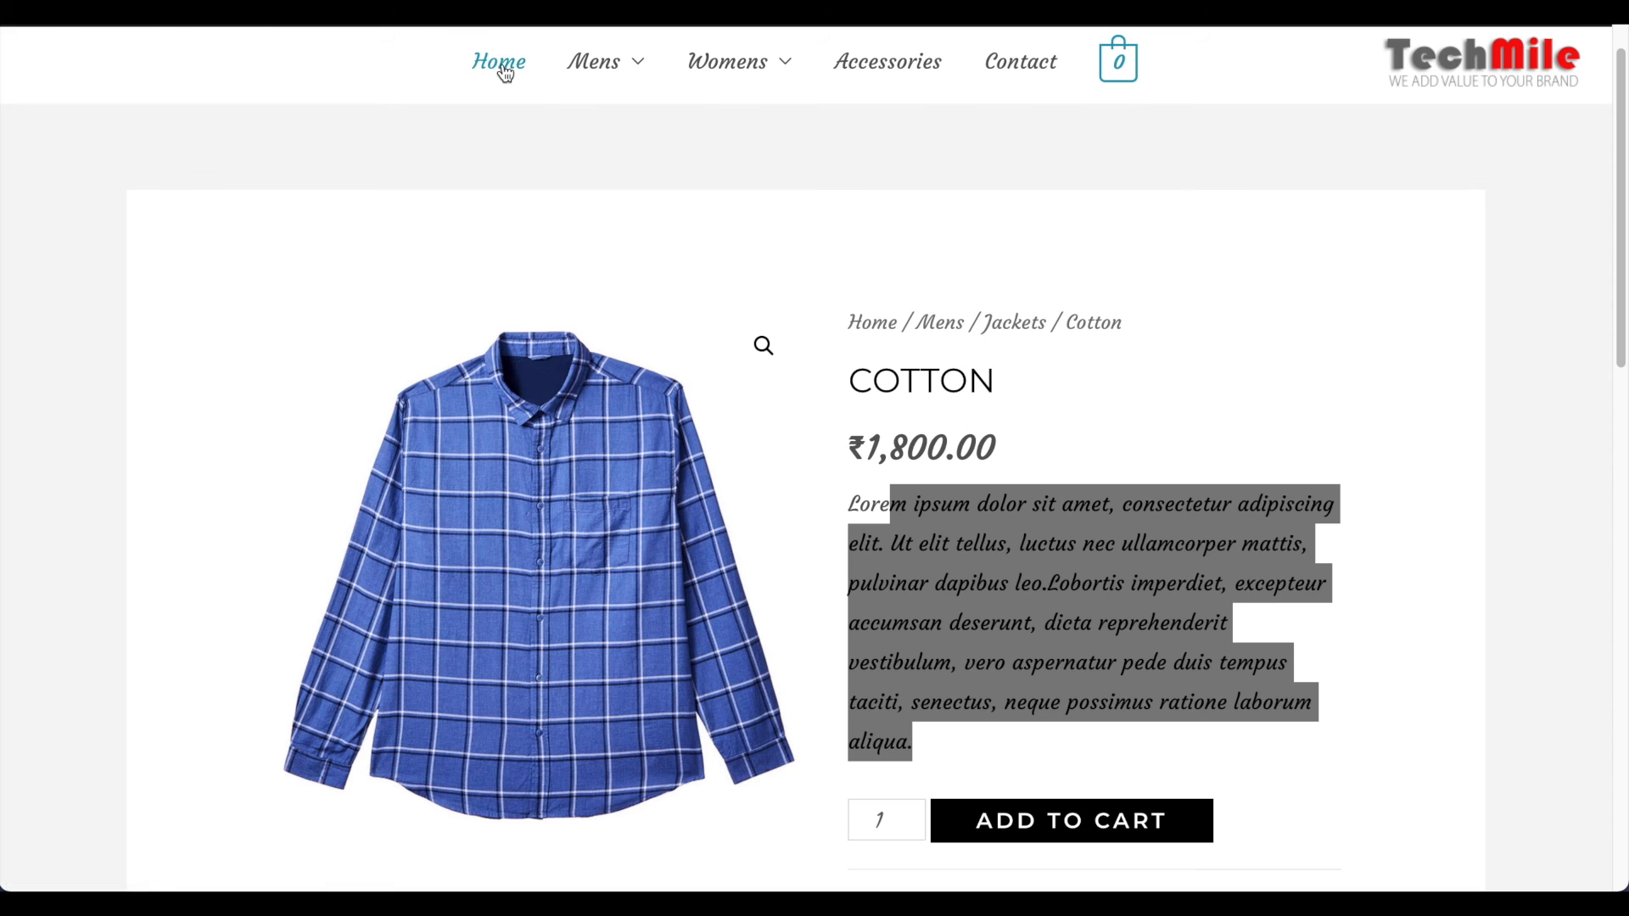
Open the Mens category on the storefront and examine the Test 1 listing's image, sale badge, category and prices
left_click(519, 36)
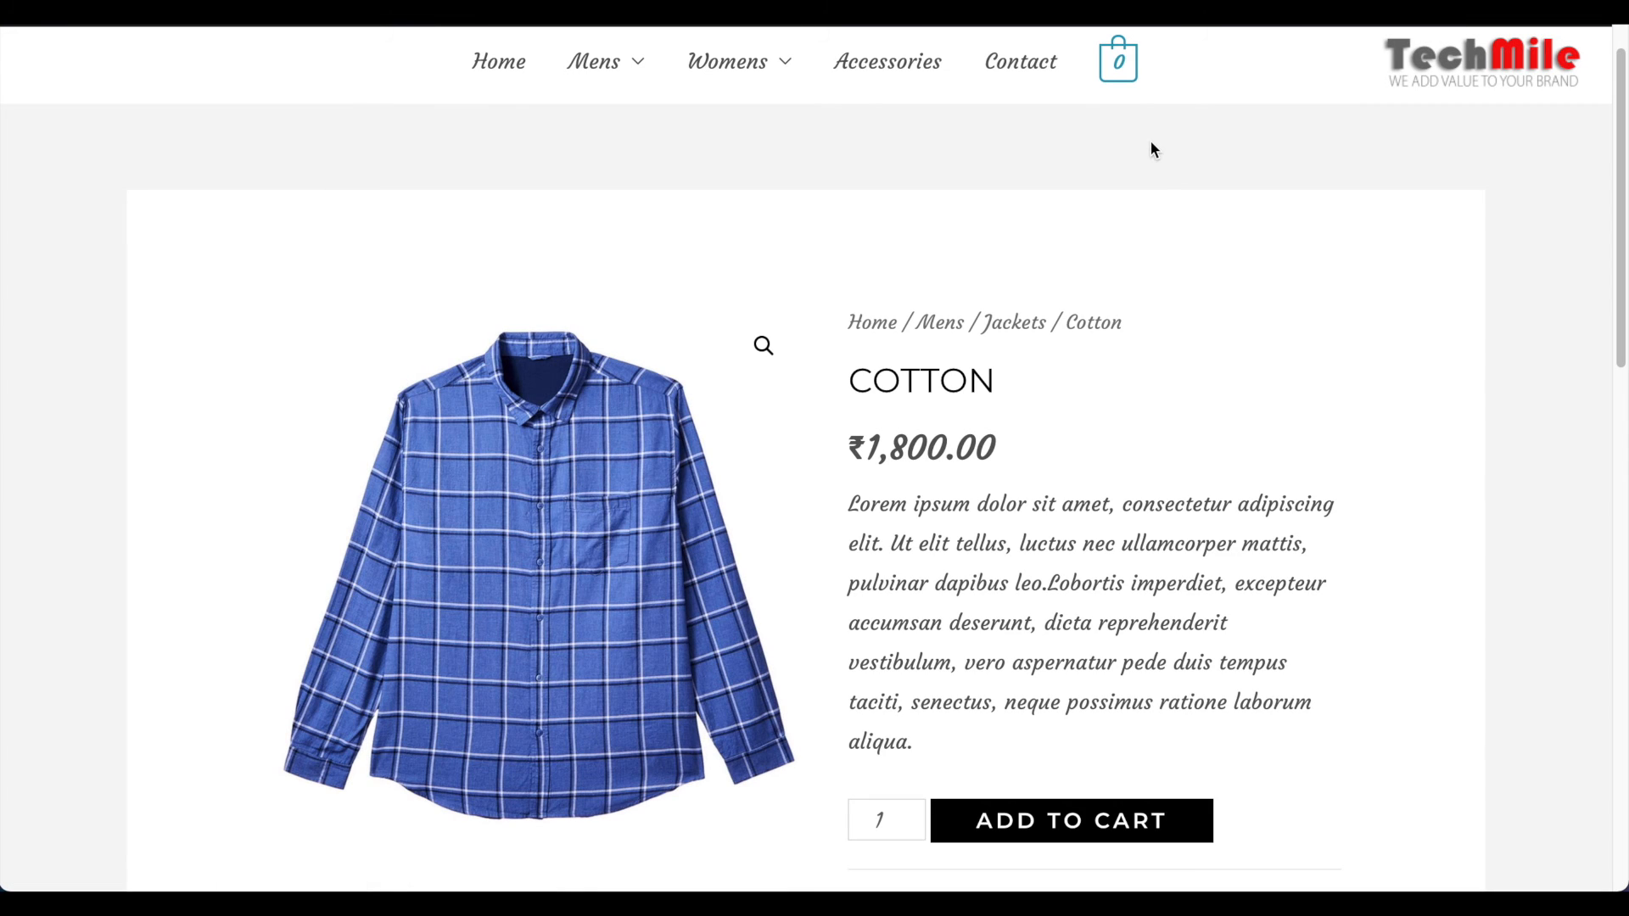
mouse_move(595, 69)
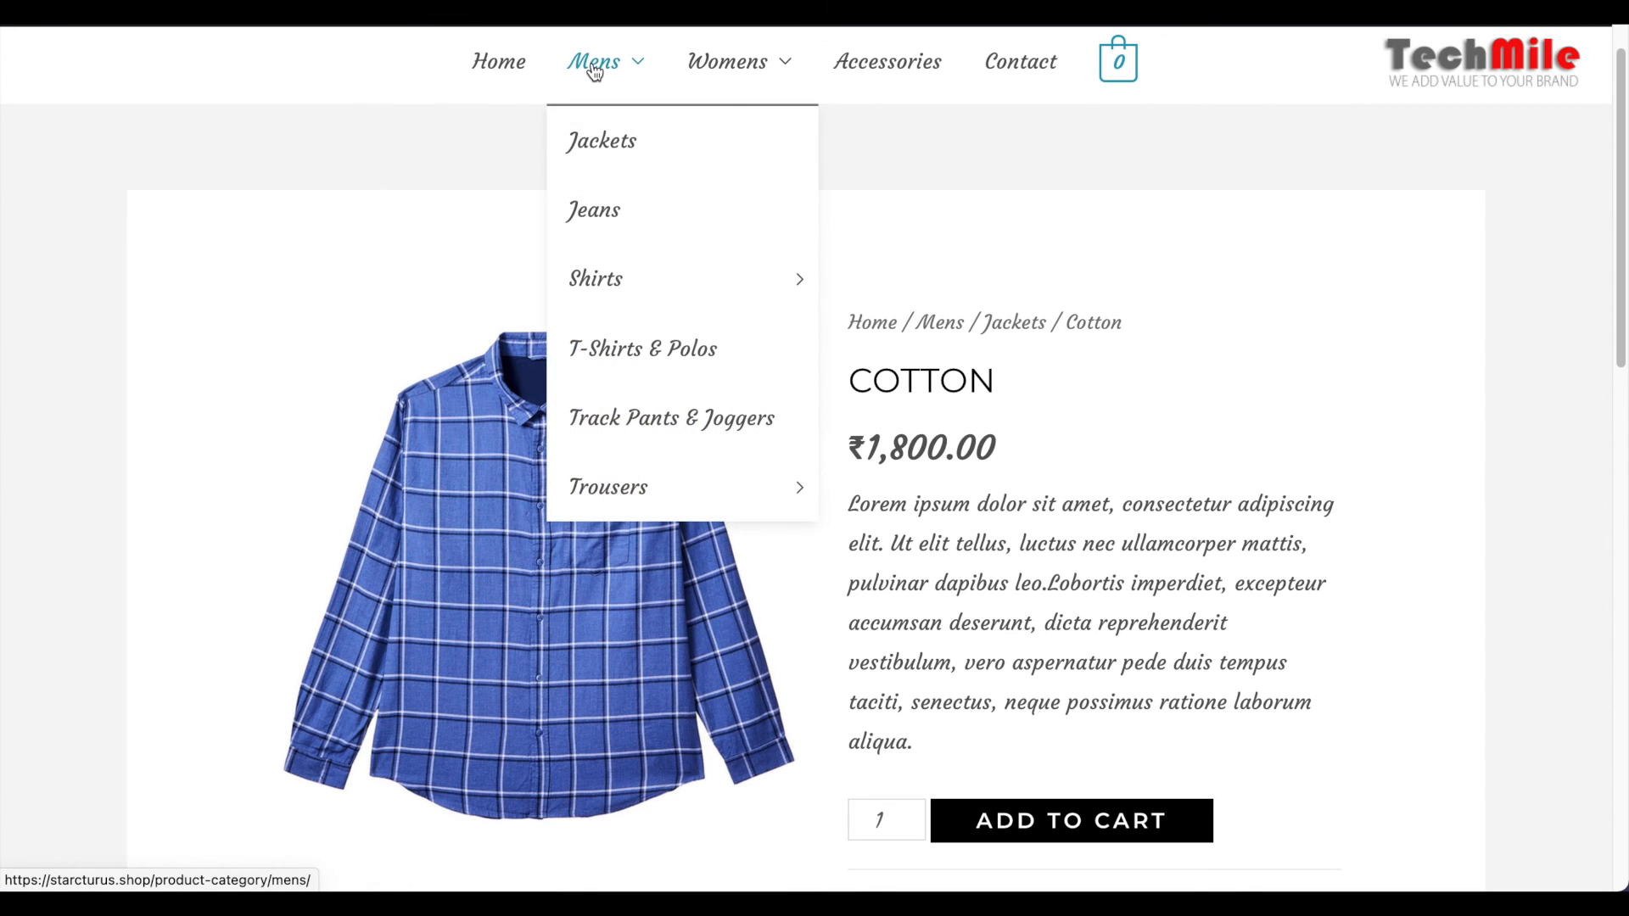
left_click(594, 70)
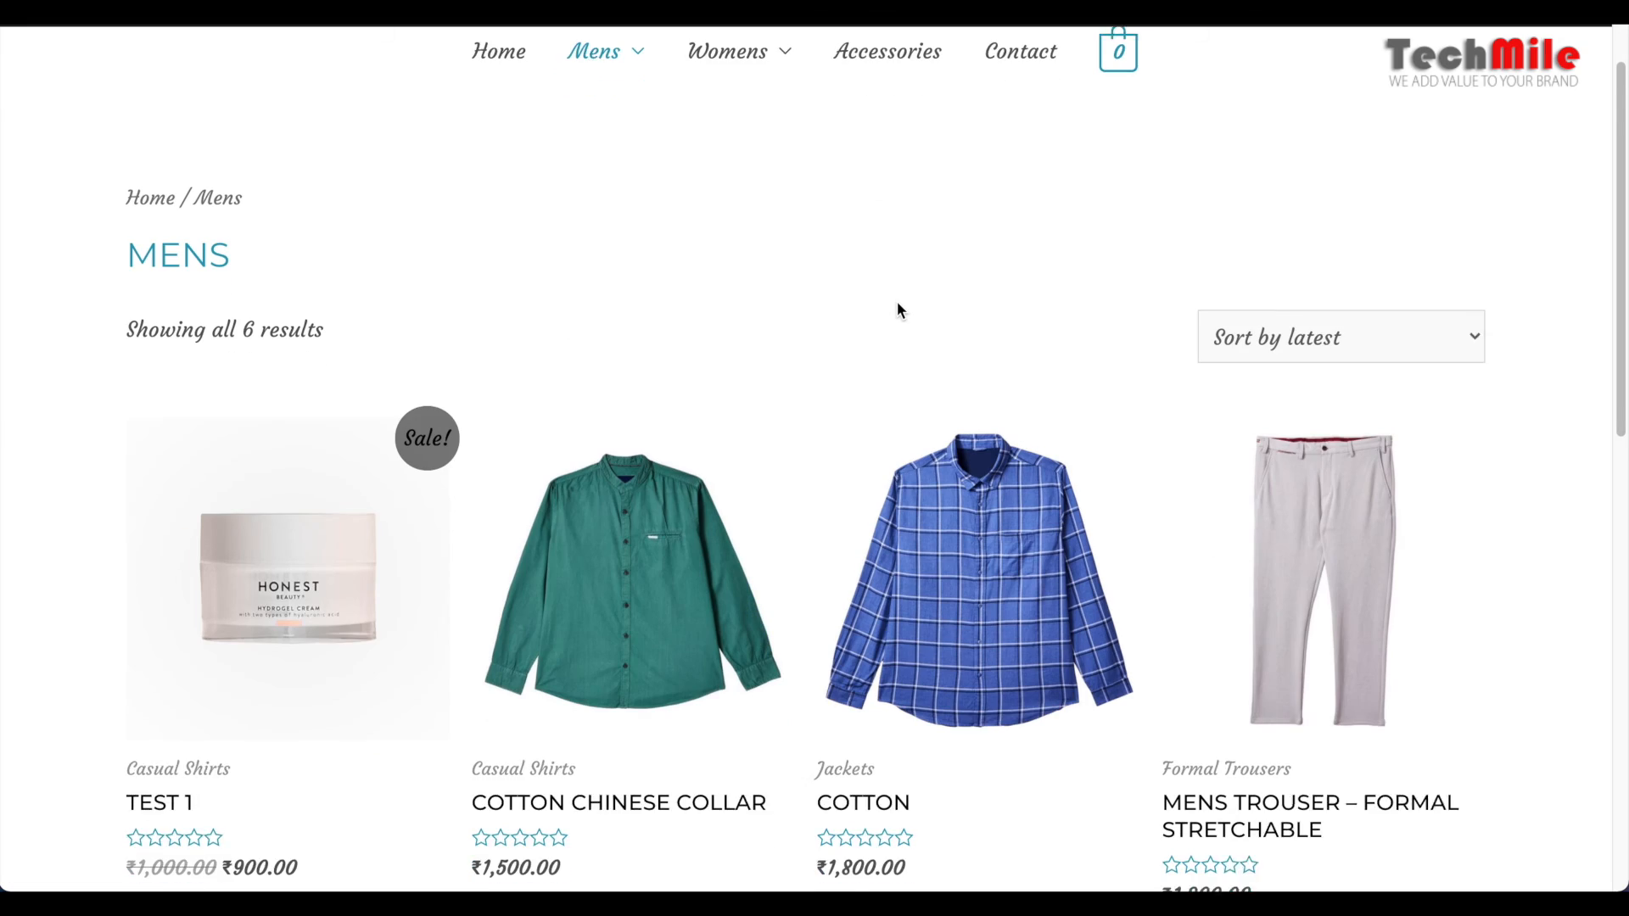
scroll(901, 311, "down", 1)
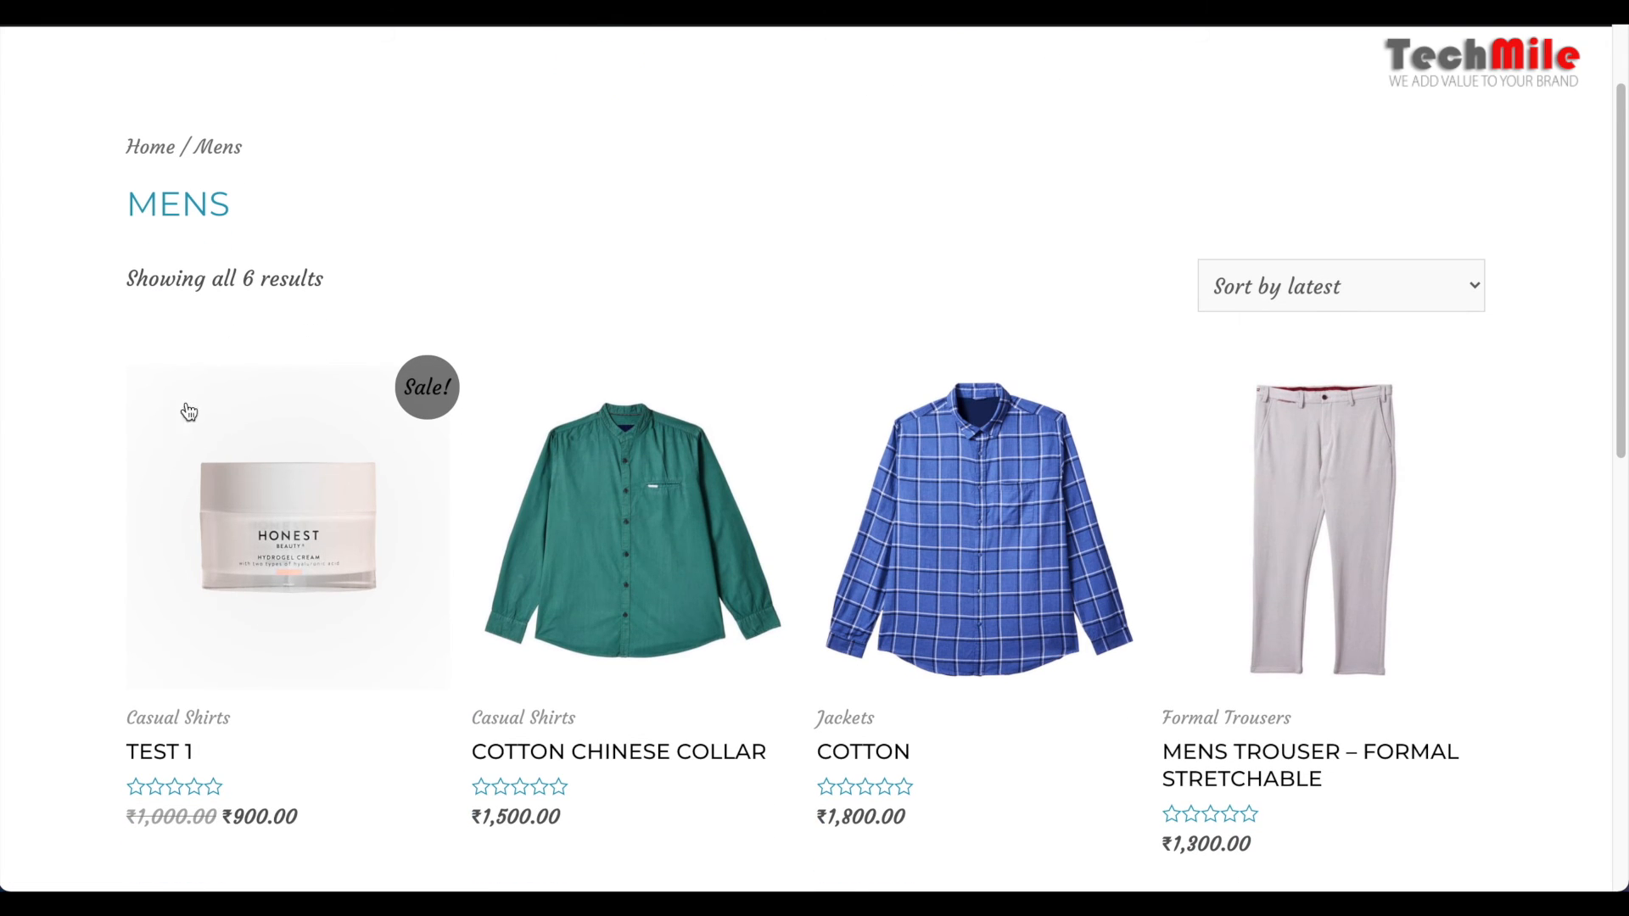
double_click(429, 387)
scroll(427, 386, "down", 1)
scroll(427, 386, "down", 2)
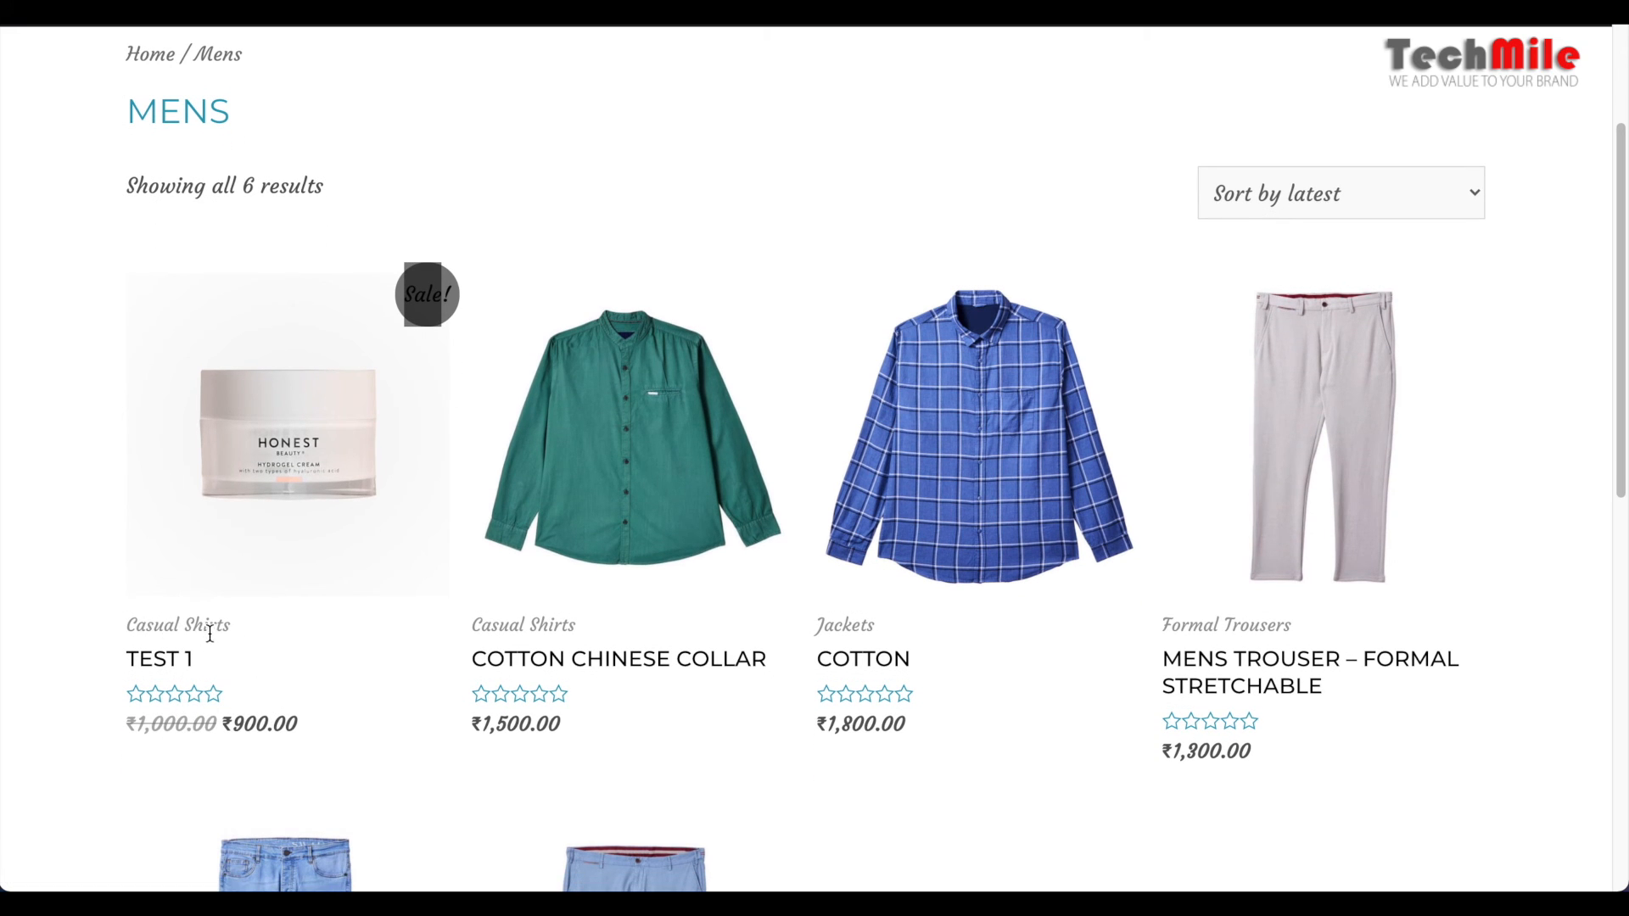
scroll(313, 642, "up", 1)
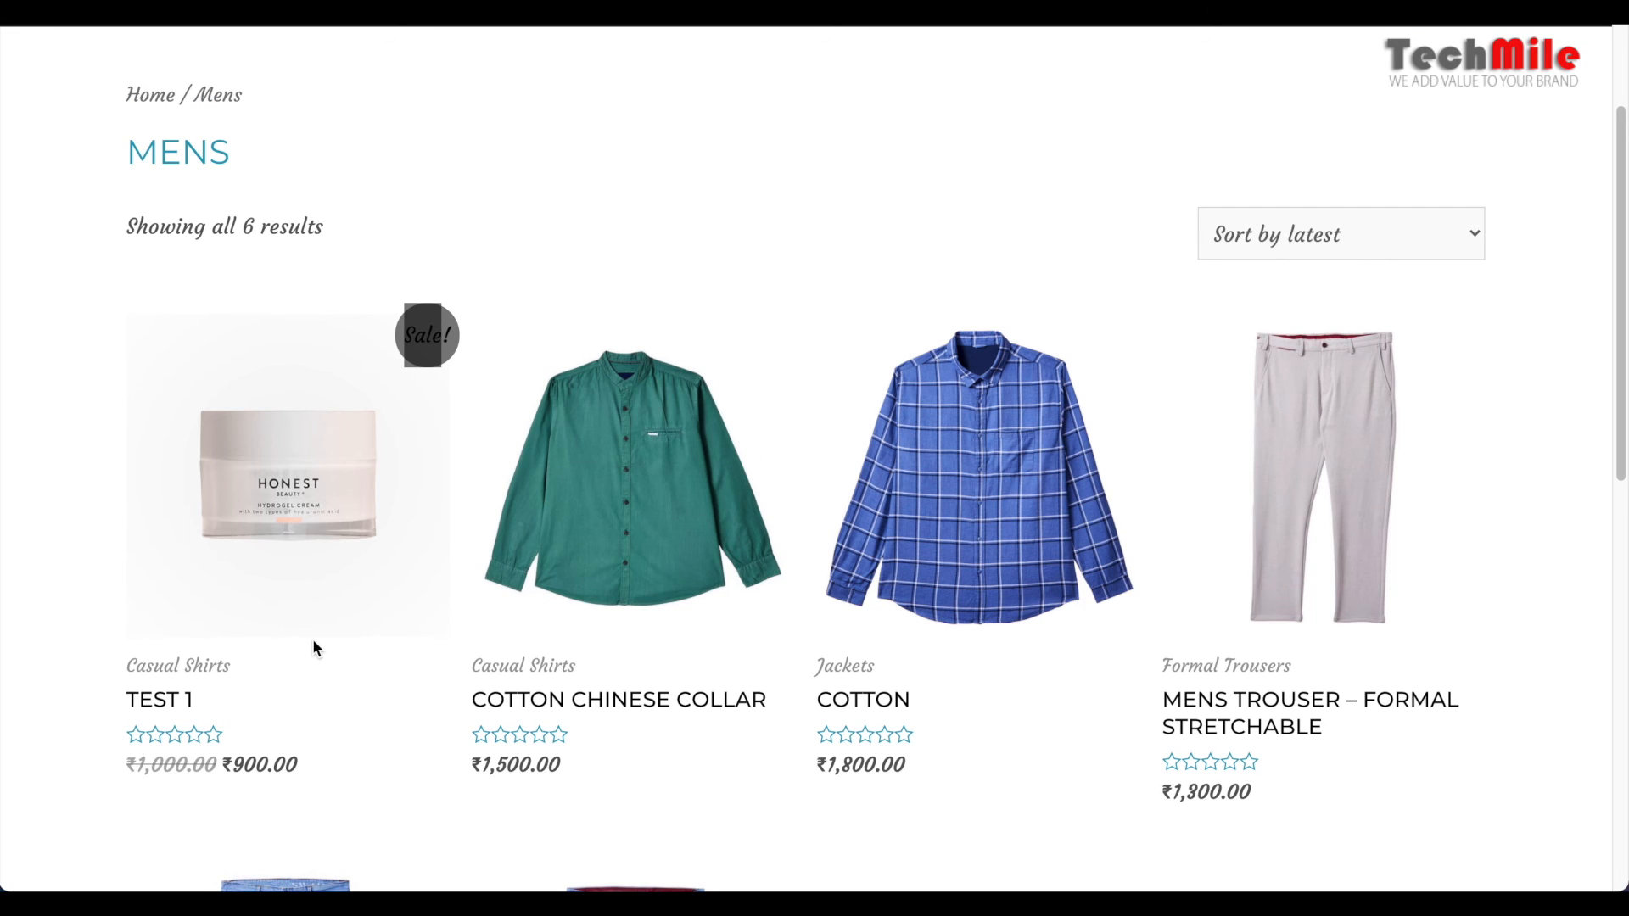
Check the Test 1 listing in the Shirts subcategory under Mens and open its product page
scroll(313, 648, "up", 1)
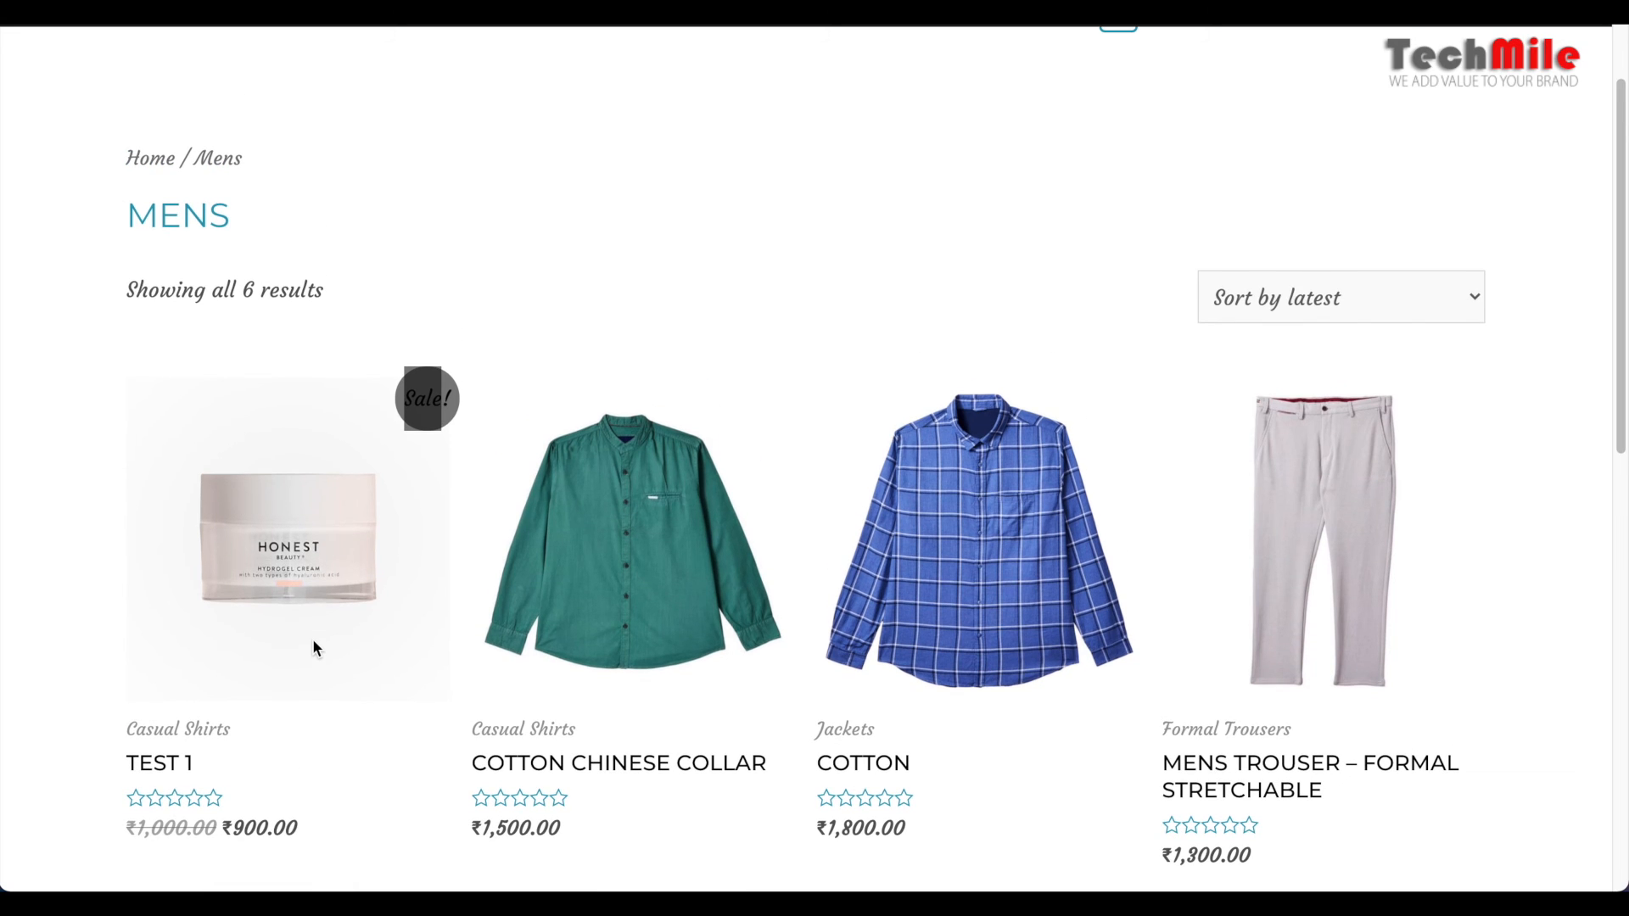
scroll(313, 644, "up", 1)
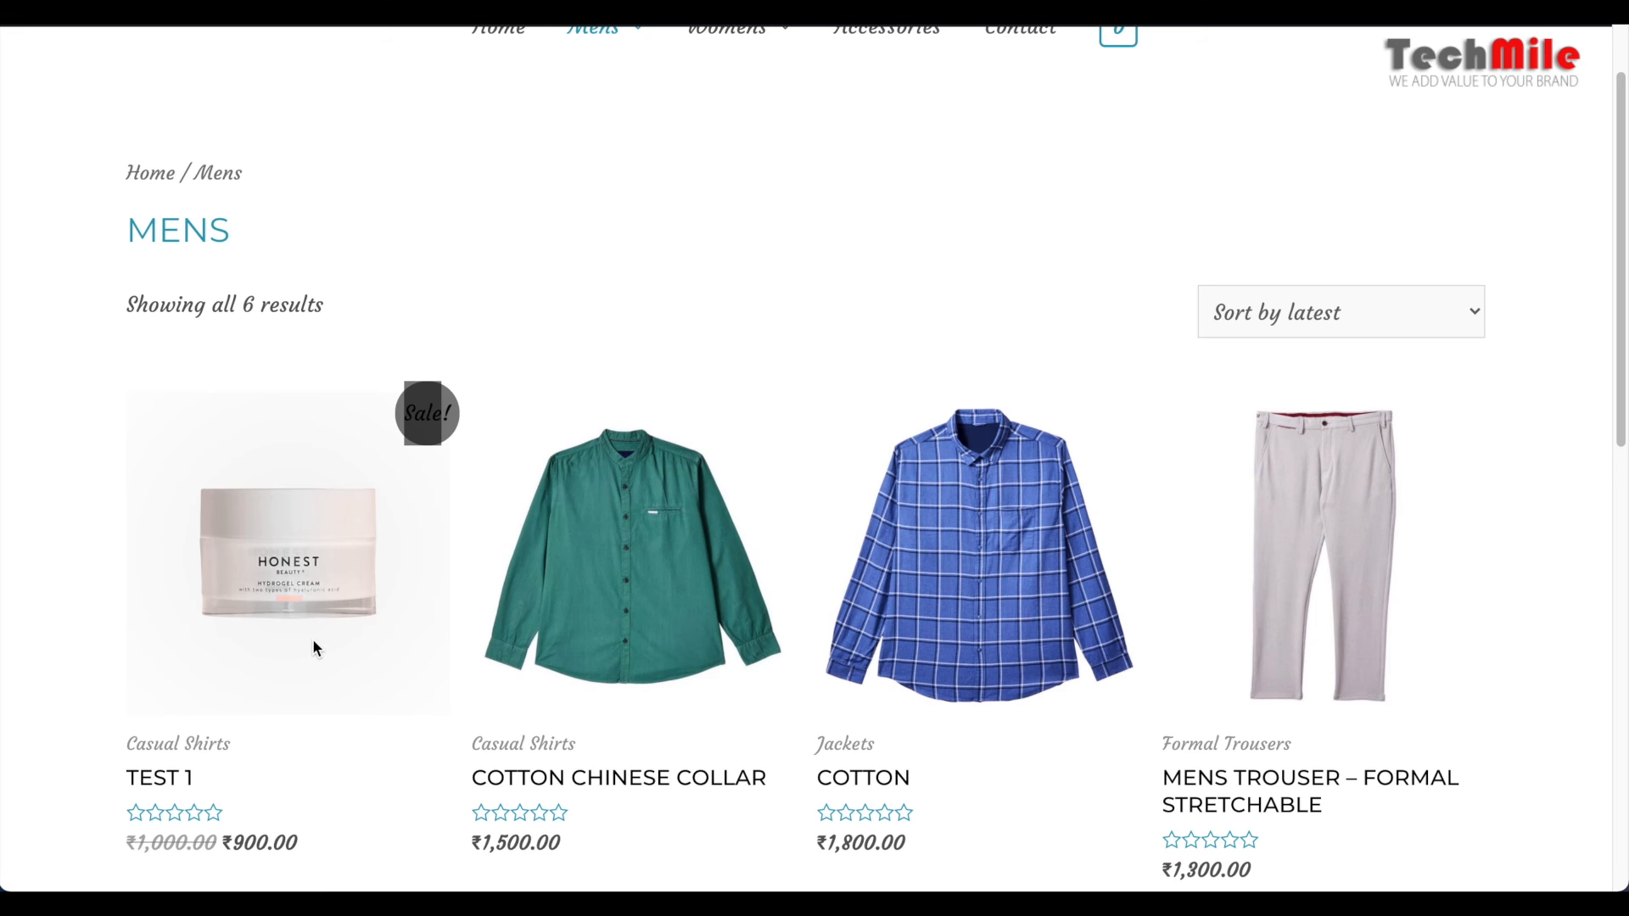
scroll(313, 645, "up", 1)
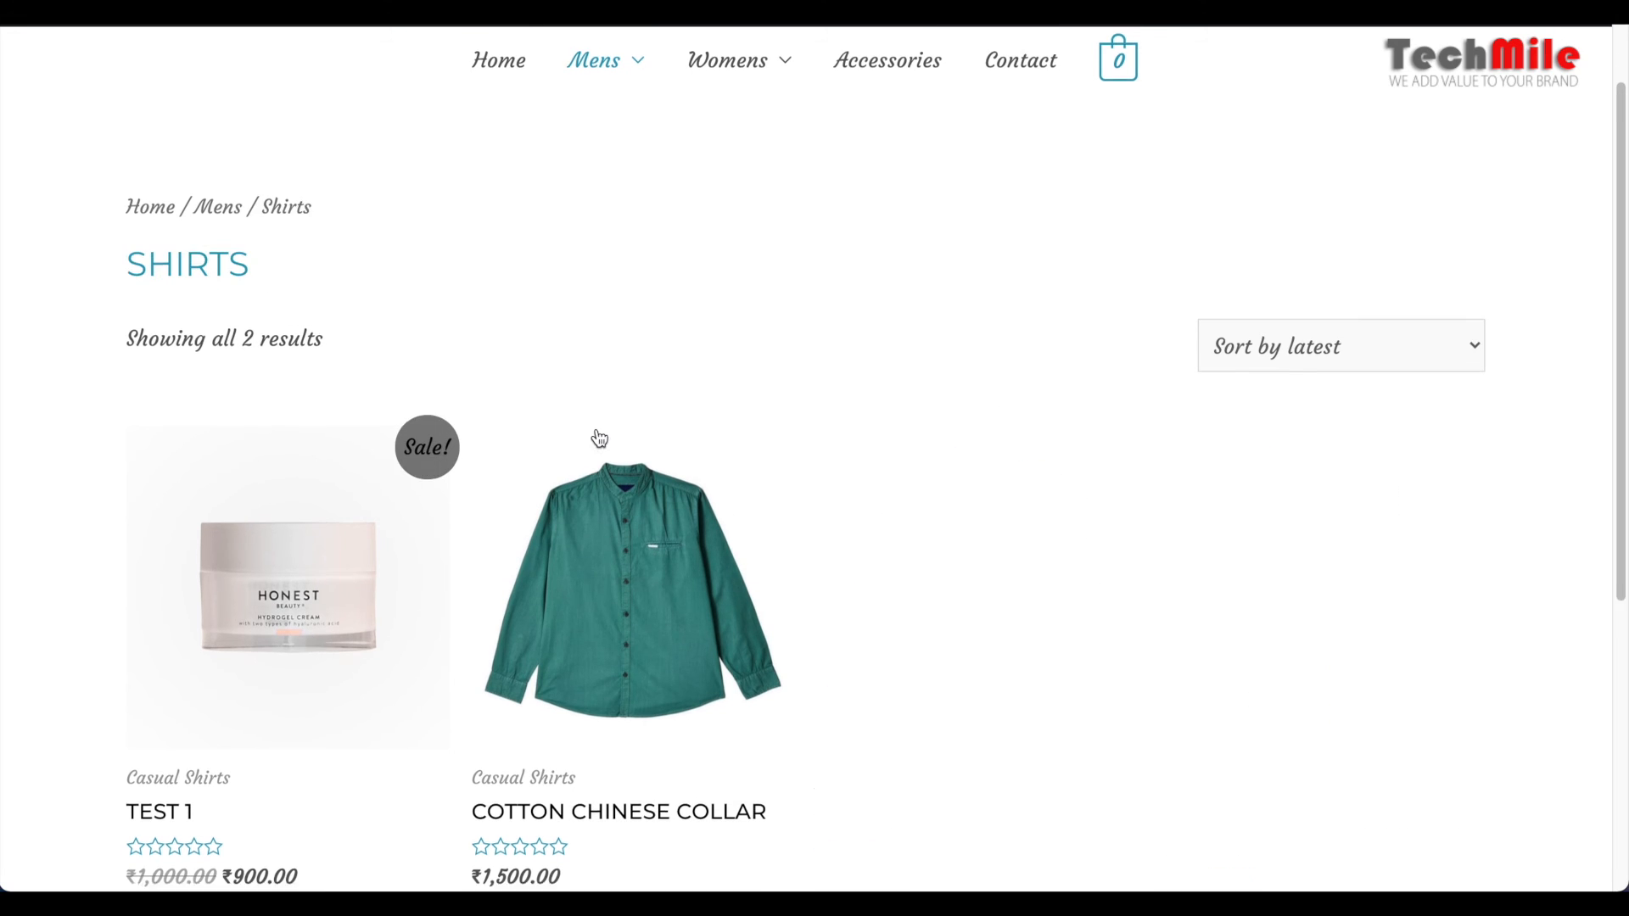
scroll(599, 436, "down", 1)
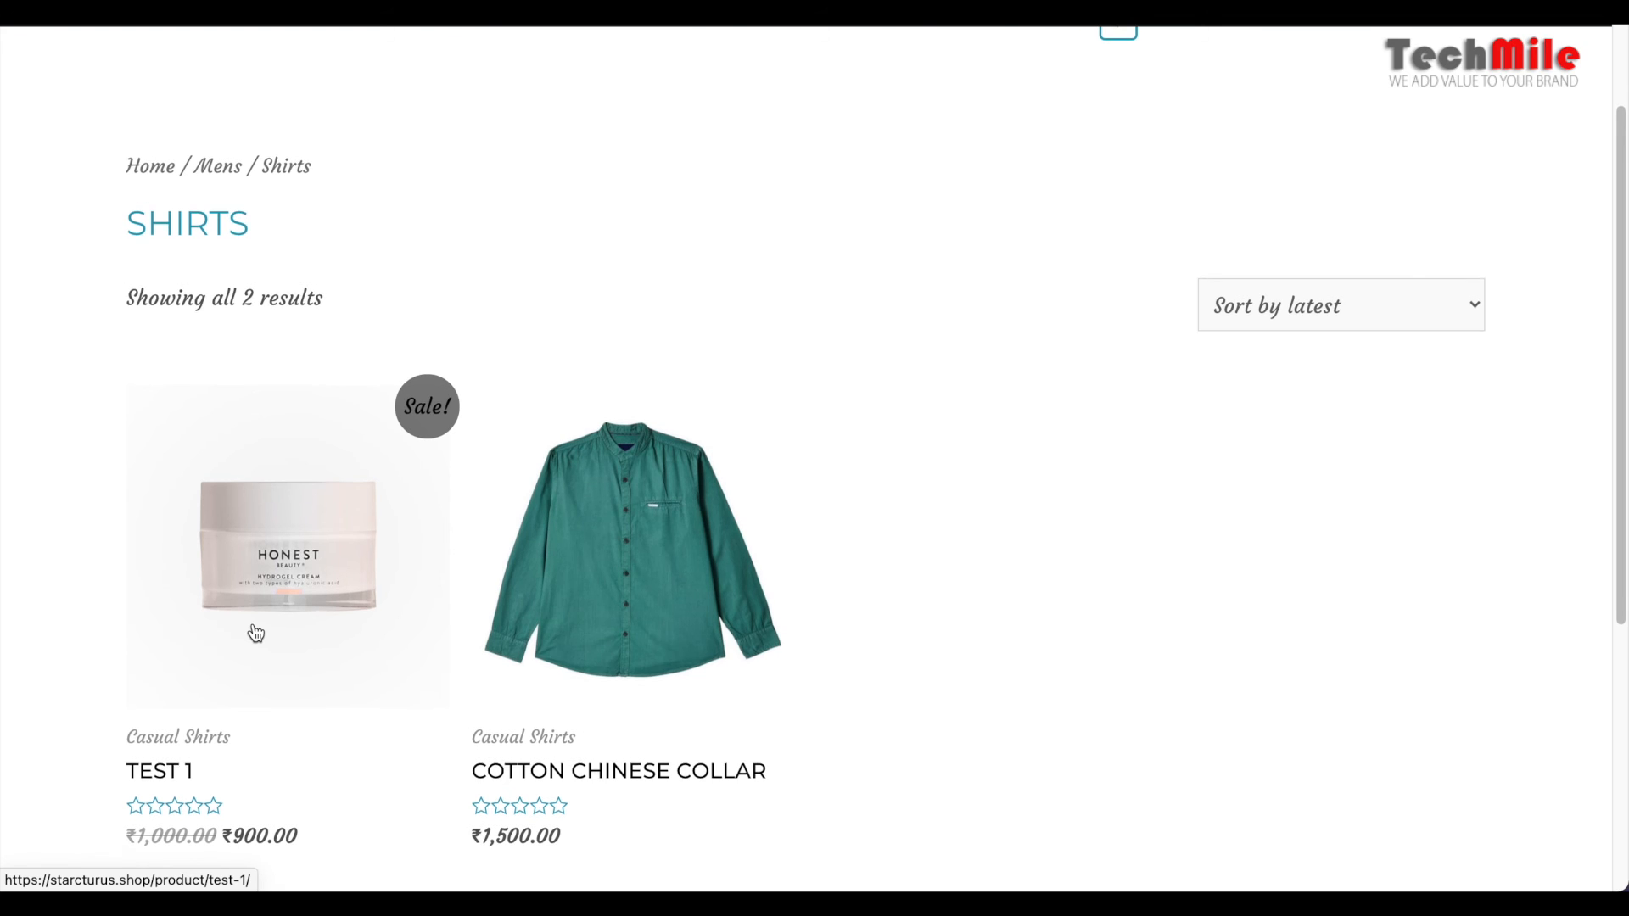
left_click(287, 481)
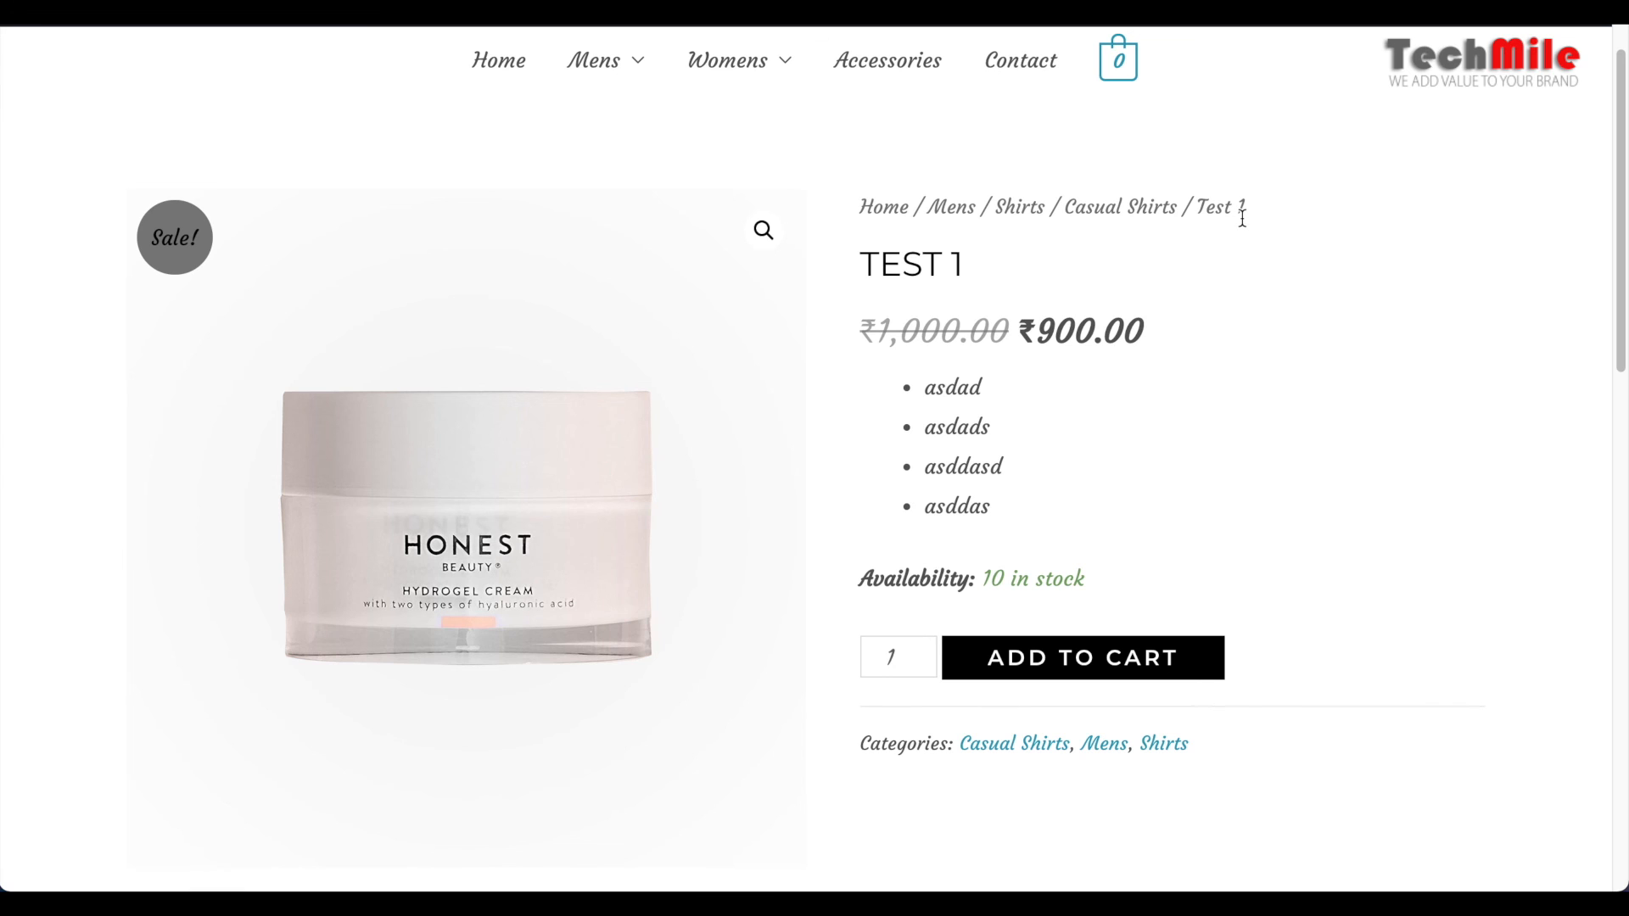
Examine the title, prices, short description bullets, stock availability and categories on the Test 1 product page
left_click_drag(880, 267, 989, 271)
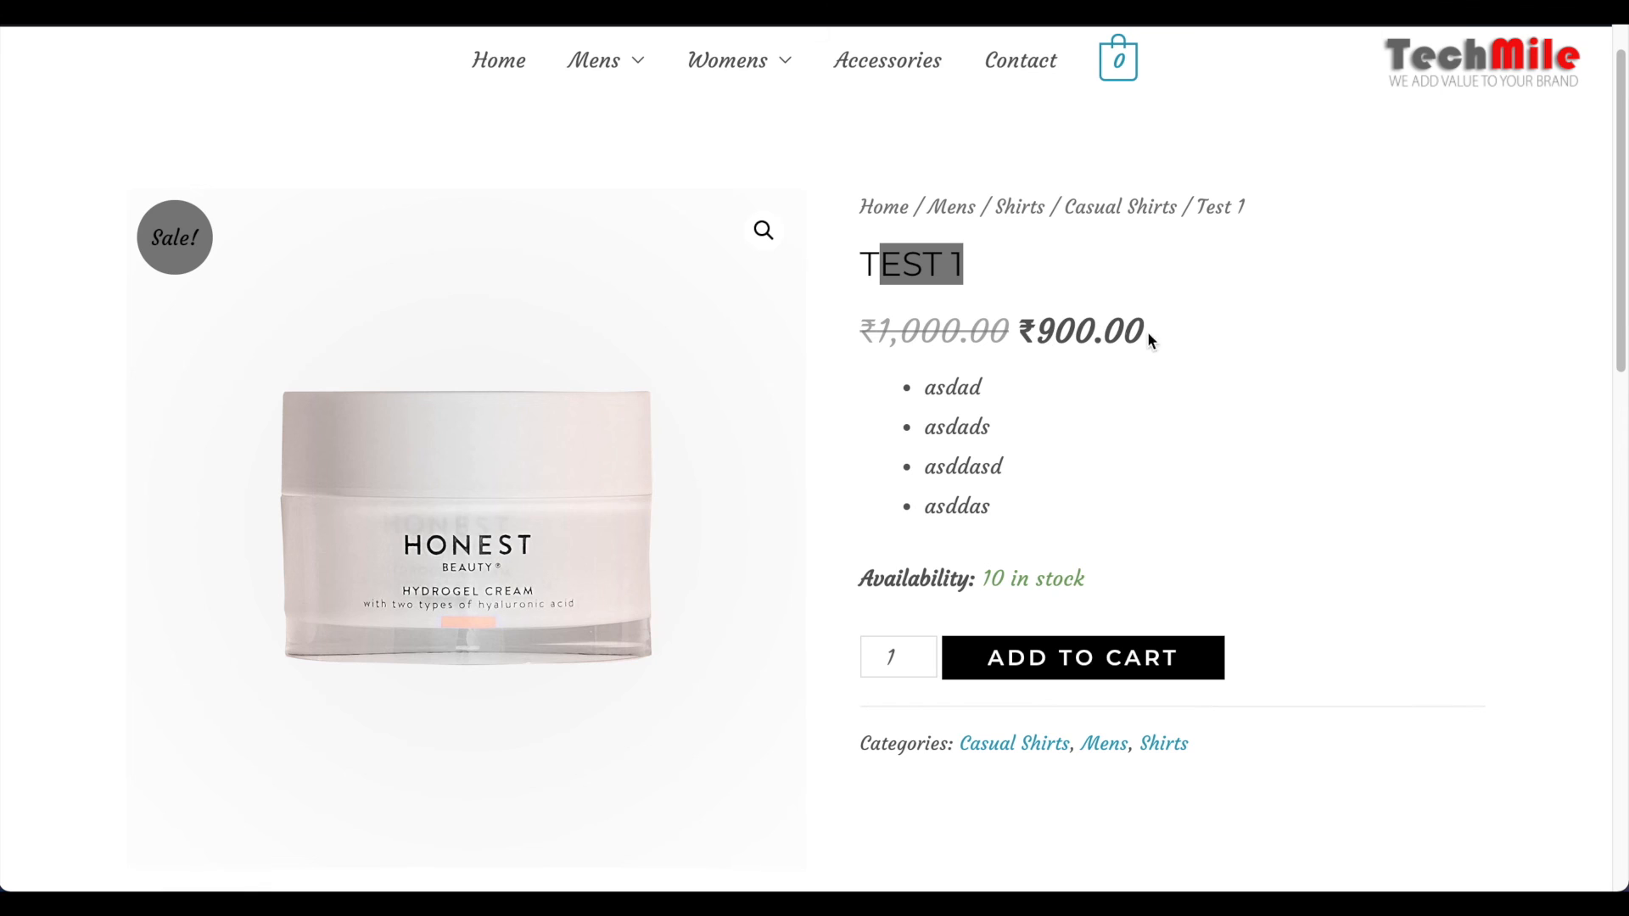
scroll(1134, 395, "down", 1)
left_click_drag(919, 314, 999, 459)
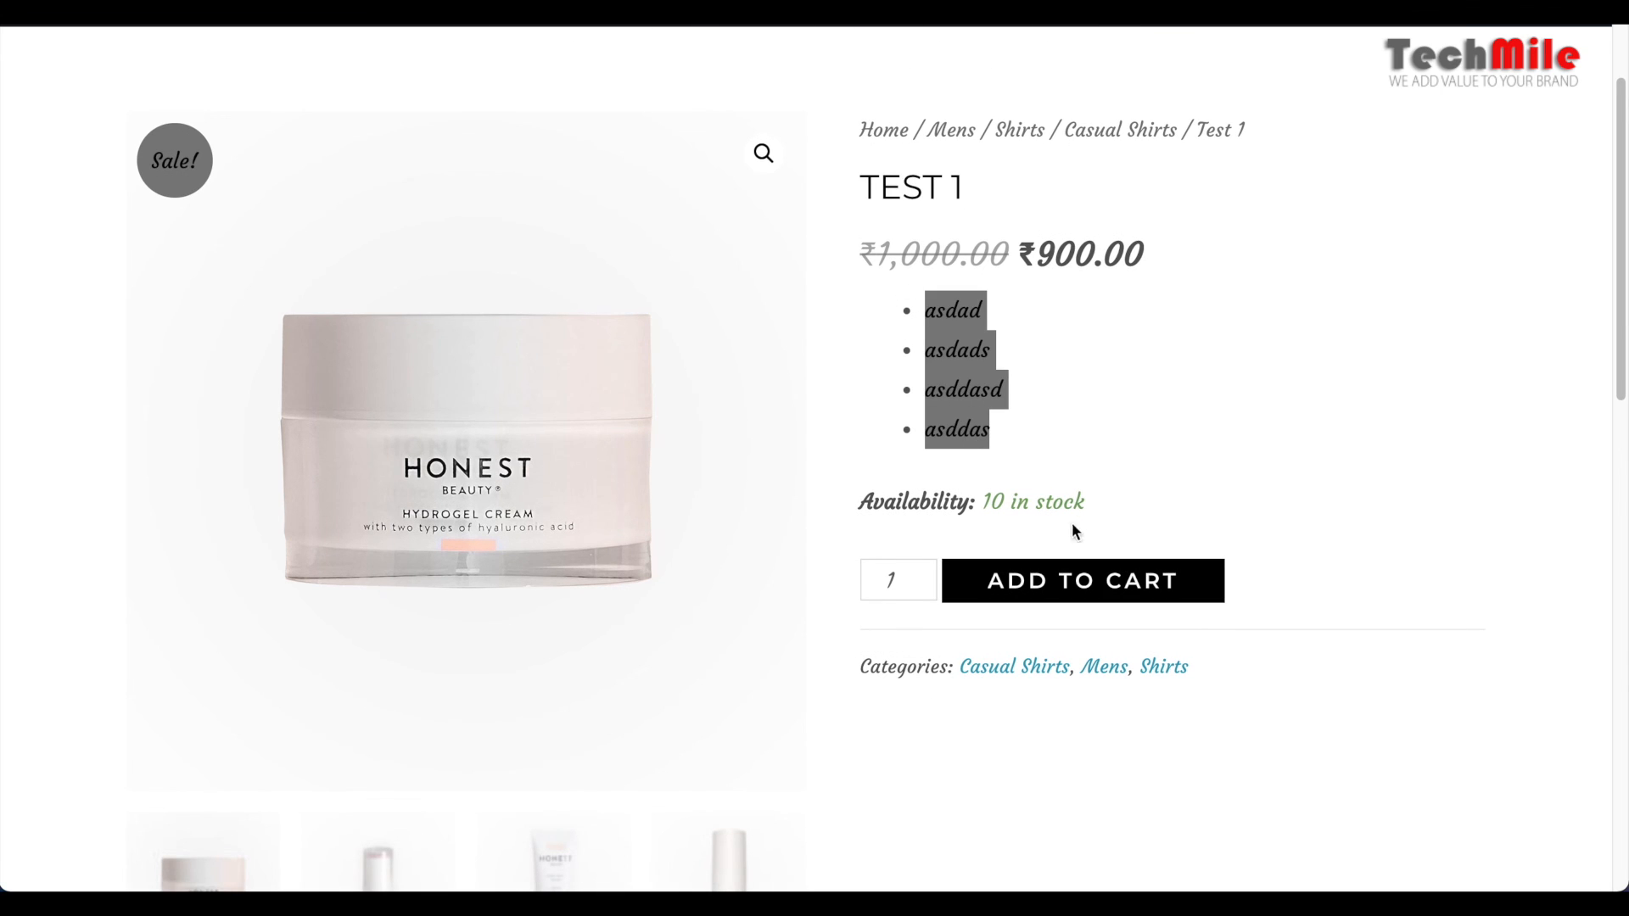
left_click_drag(1089, 504, 976, 503)
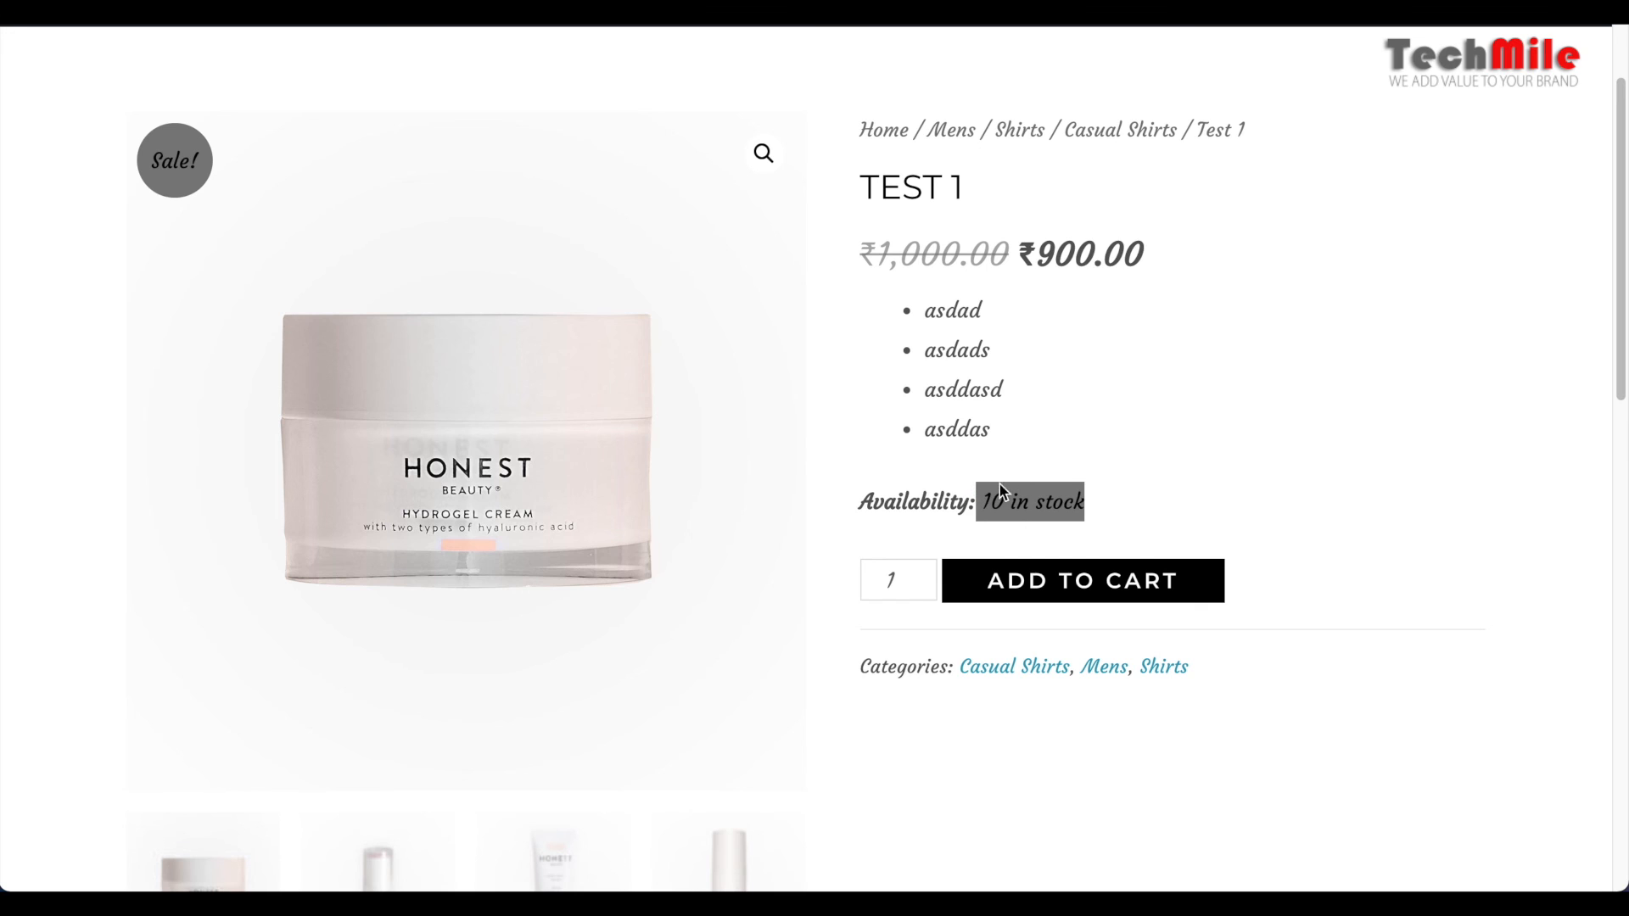
scroll(1211, 464, "down", 1)
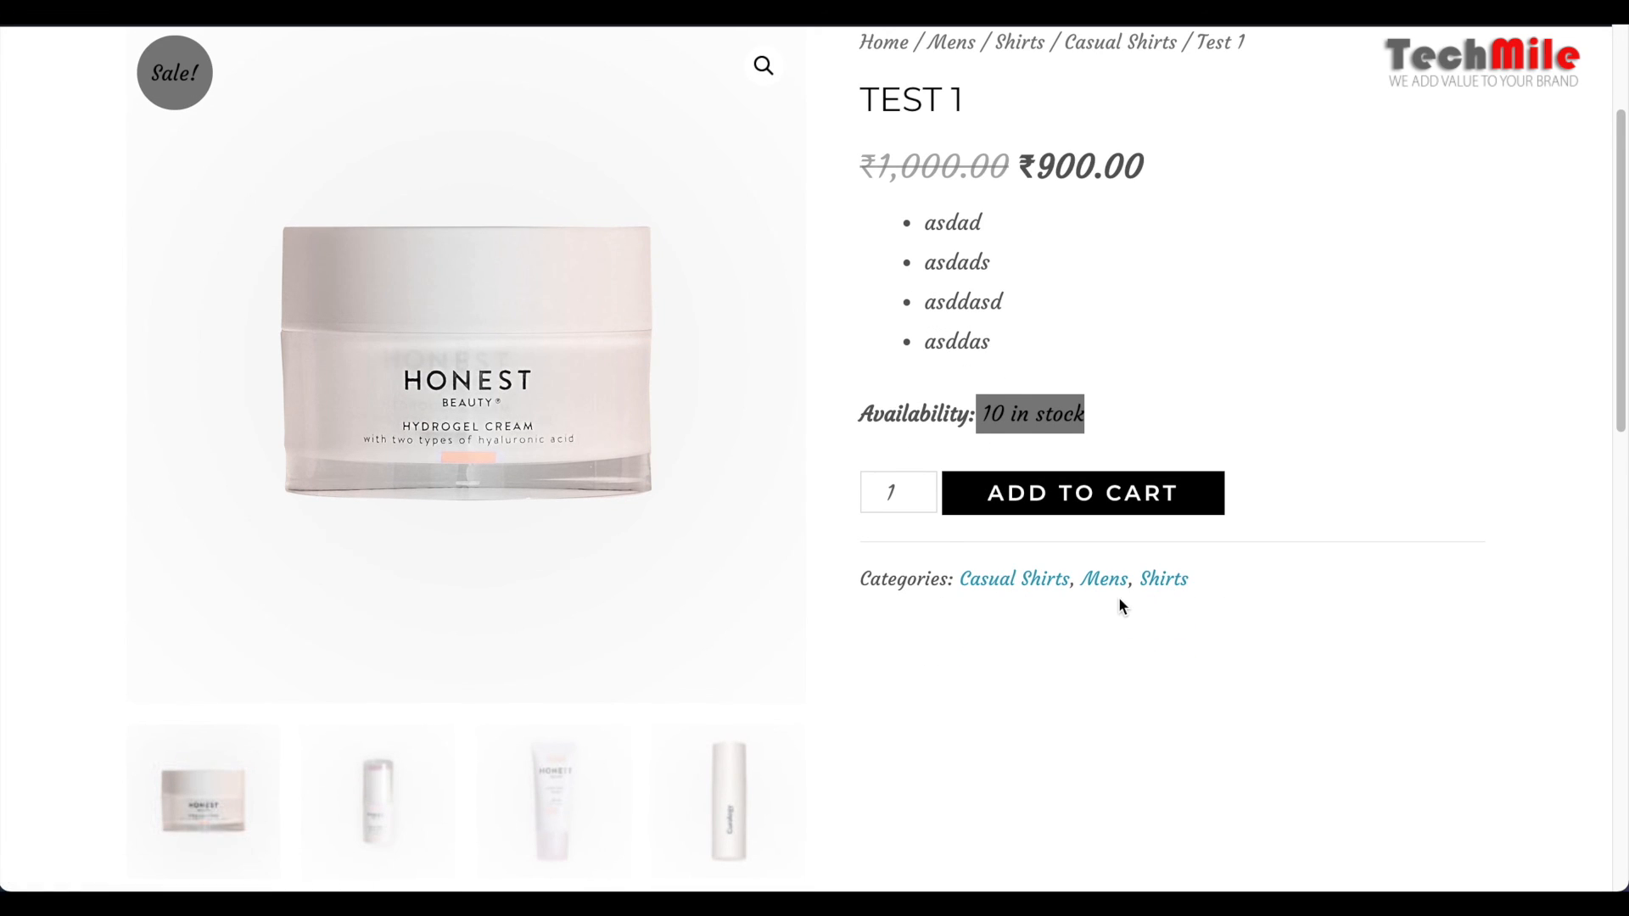
Inspect the main product image of Test 1 and view the small bottle, tube and tall bottle gallery pictures
scroll(465, 443, "up", 2)
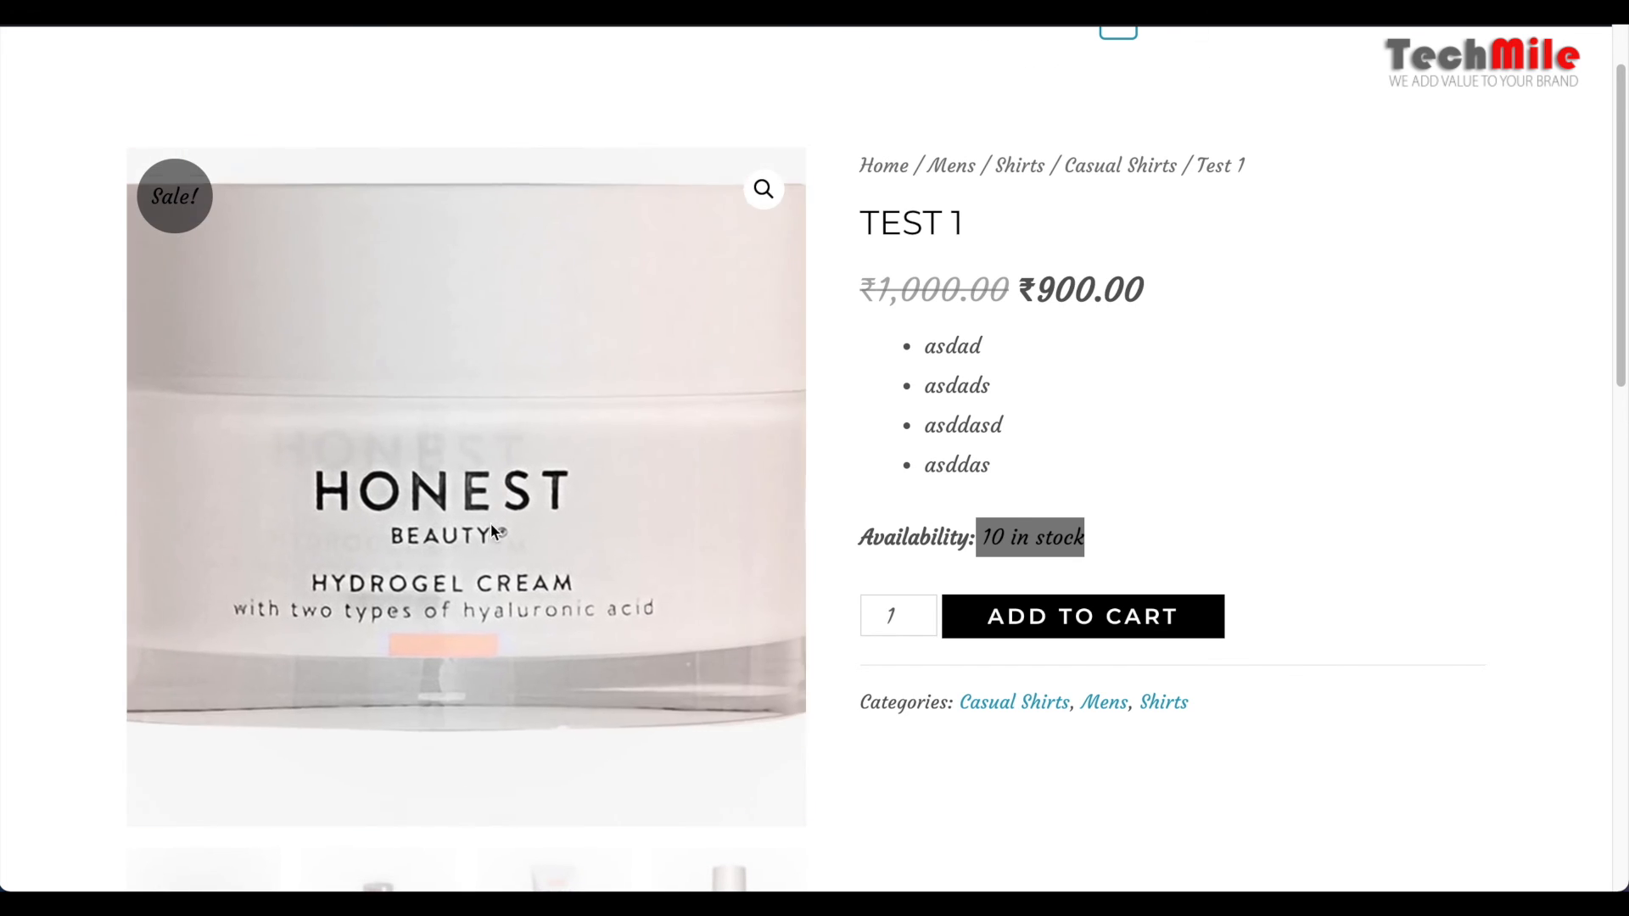
scroll(512, 536, "down", 2)
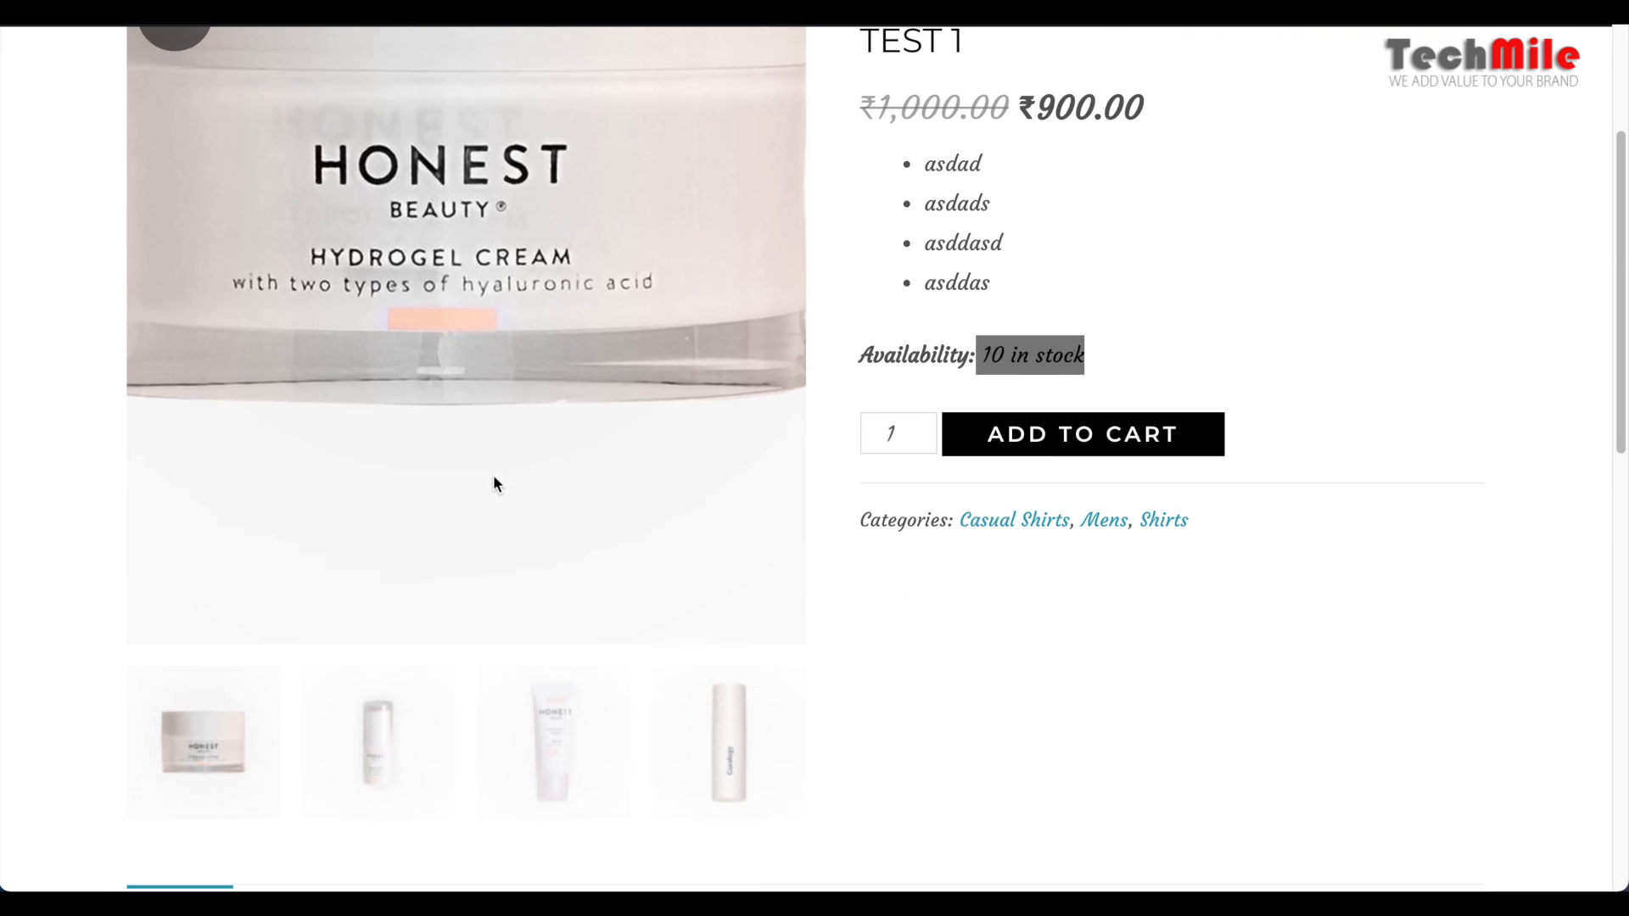
left_click(381, 747)
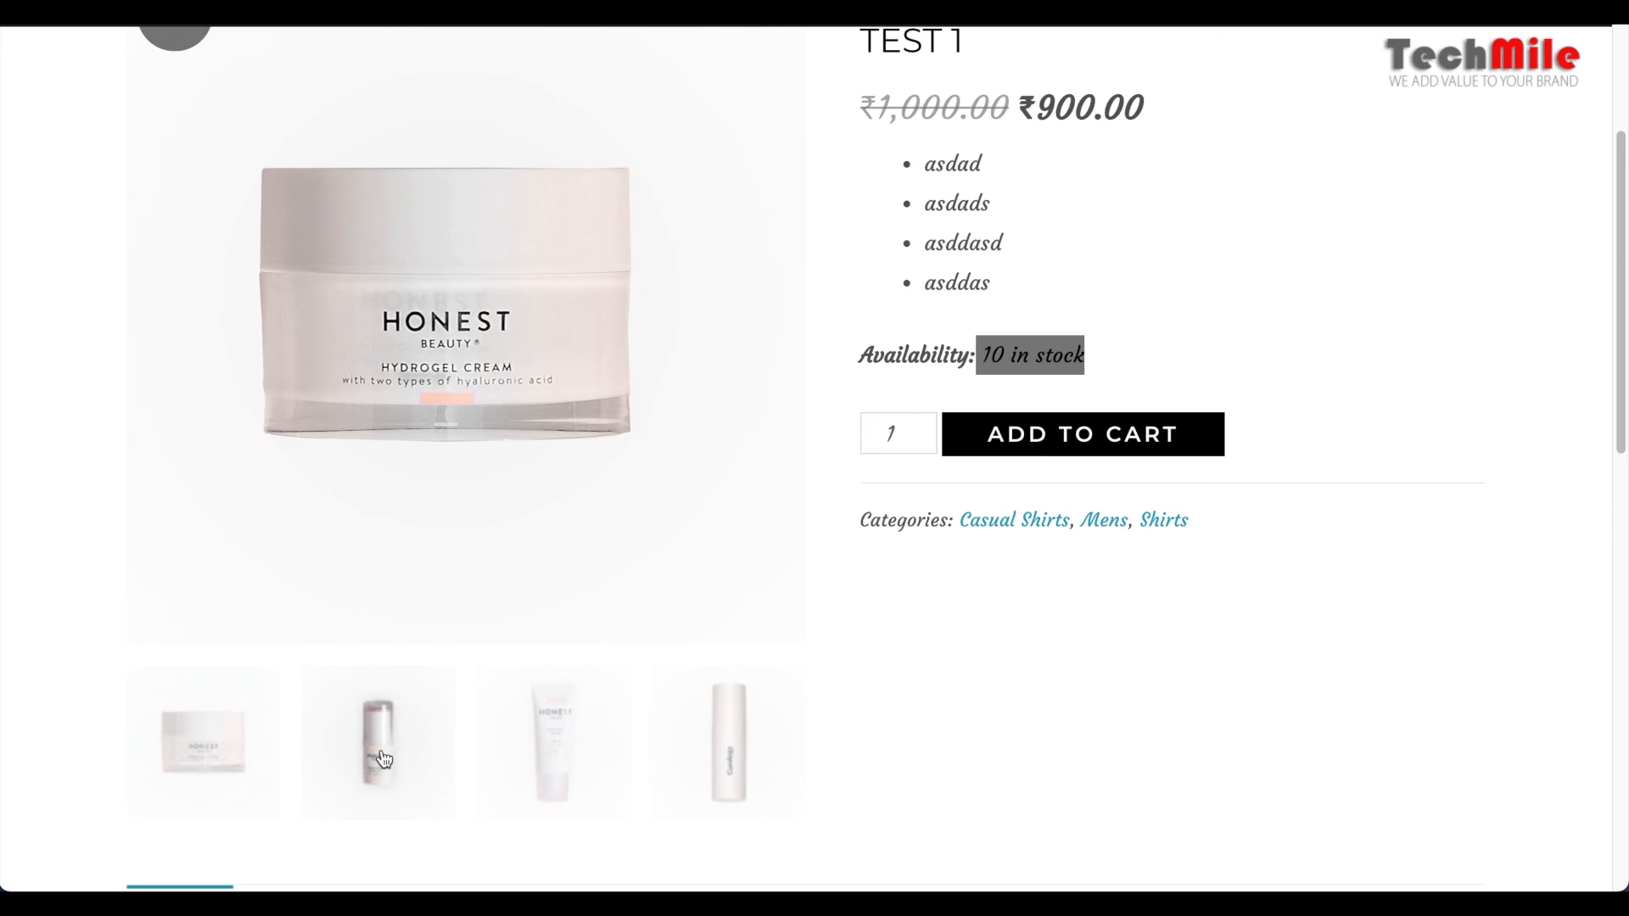
left_click(557, 730)
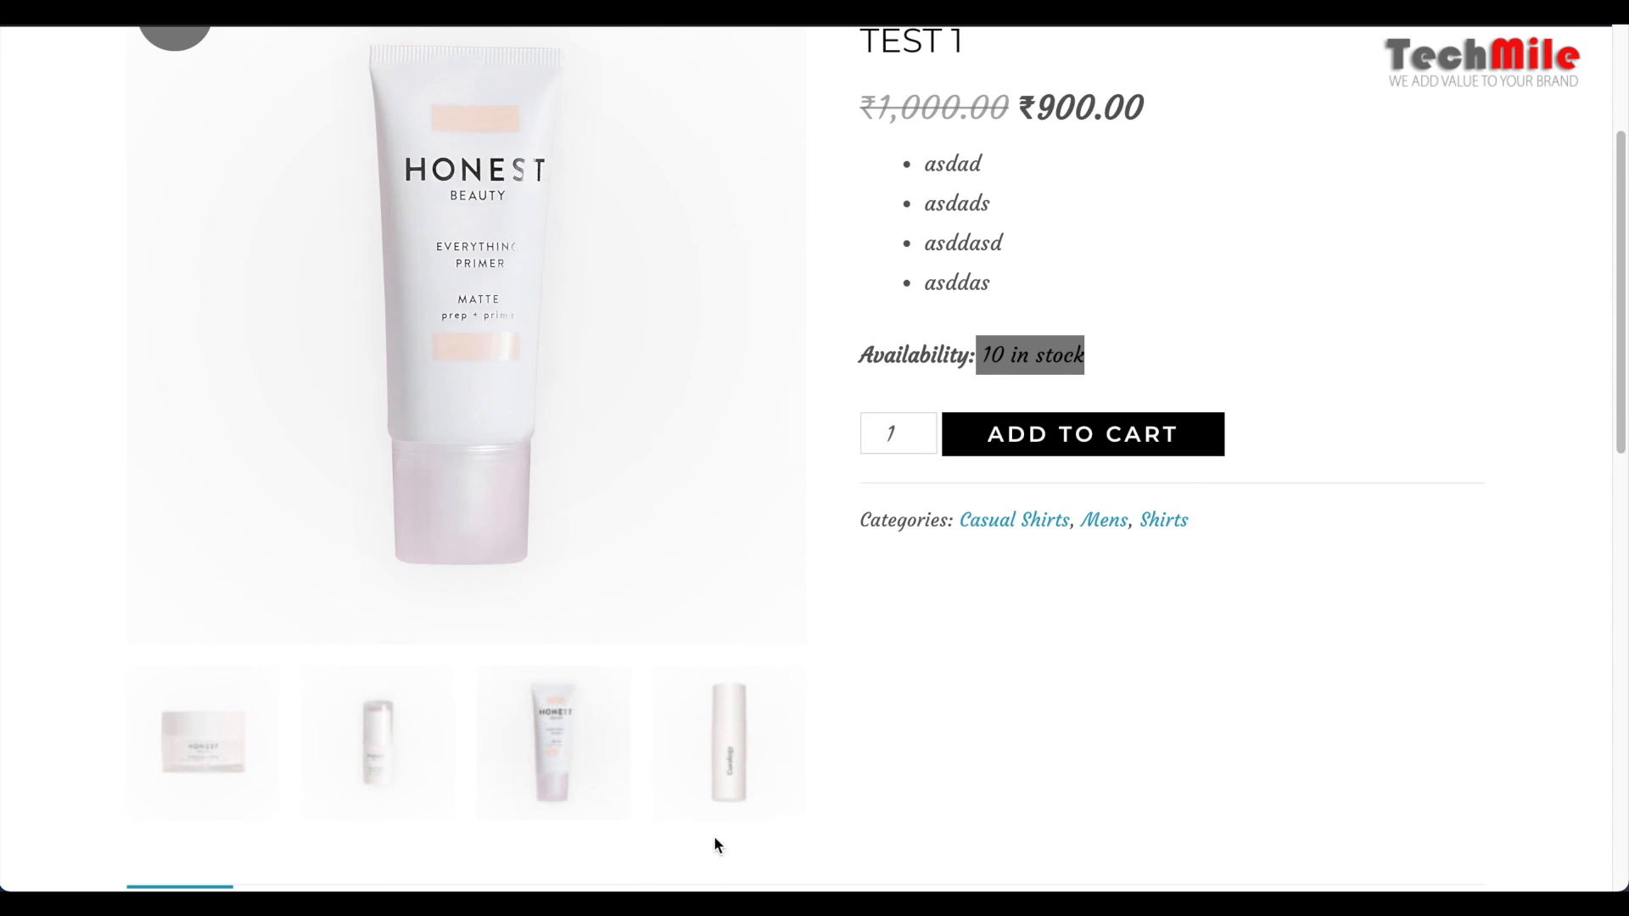
left_click(728, 742)
left_click(1074, 747)
Review the long description of Test 1 and the related products beneath it
scroll(1074, 745, "down", 3)
scroll(1068, 741, "down", 2)
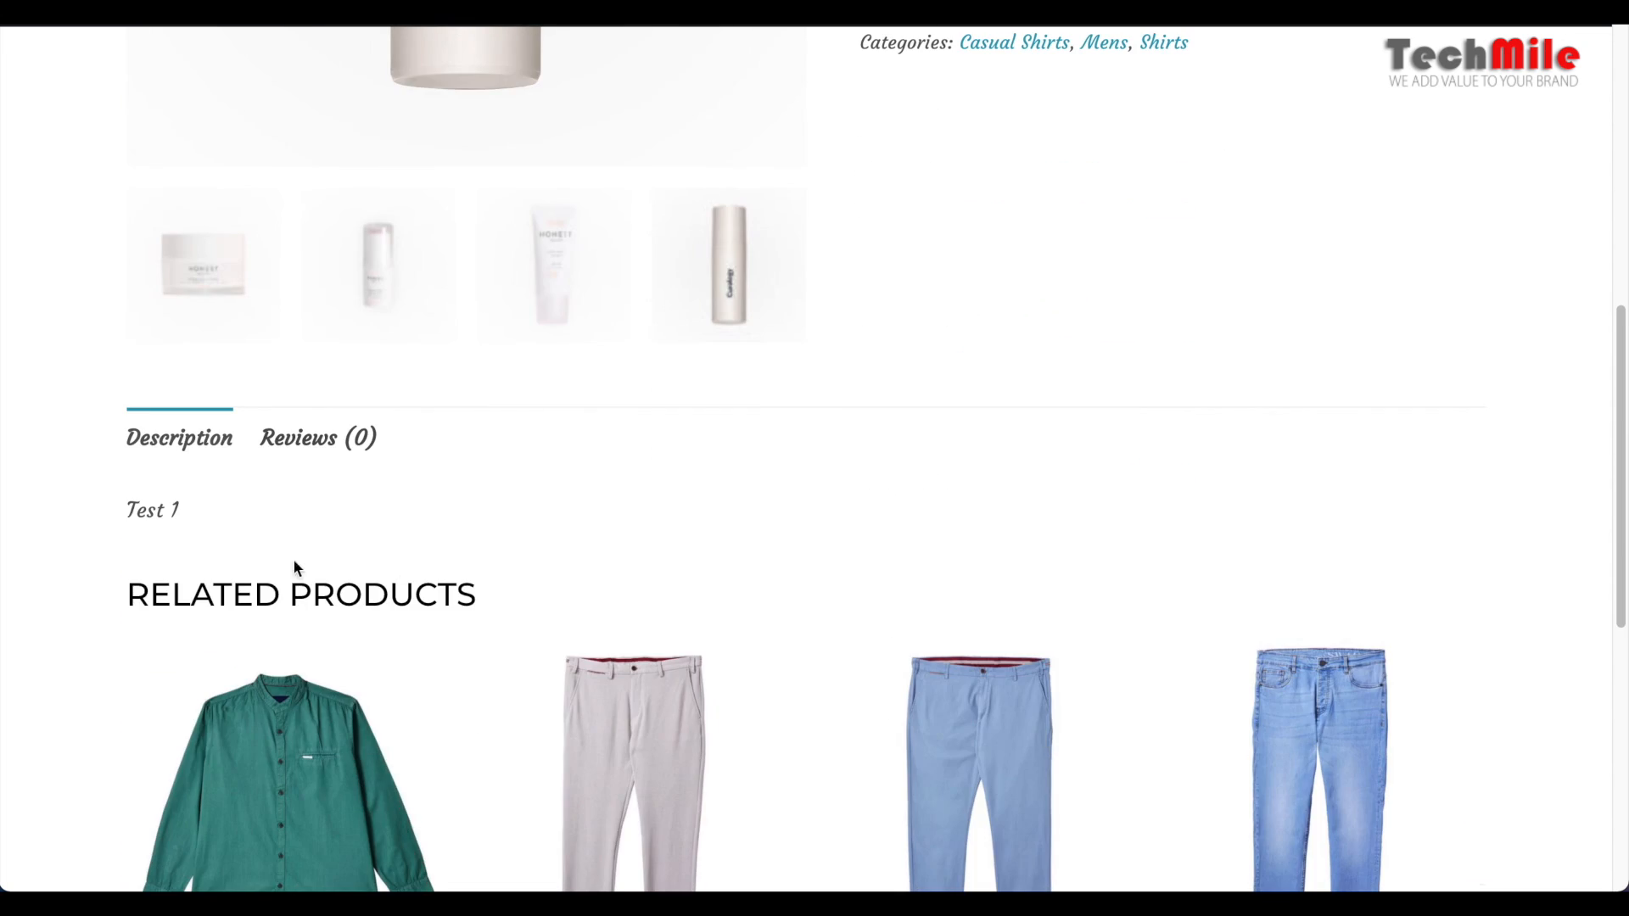
left_click_drag(124, 509, 188, 527)
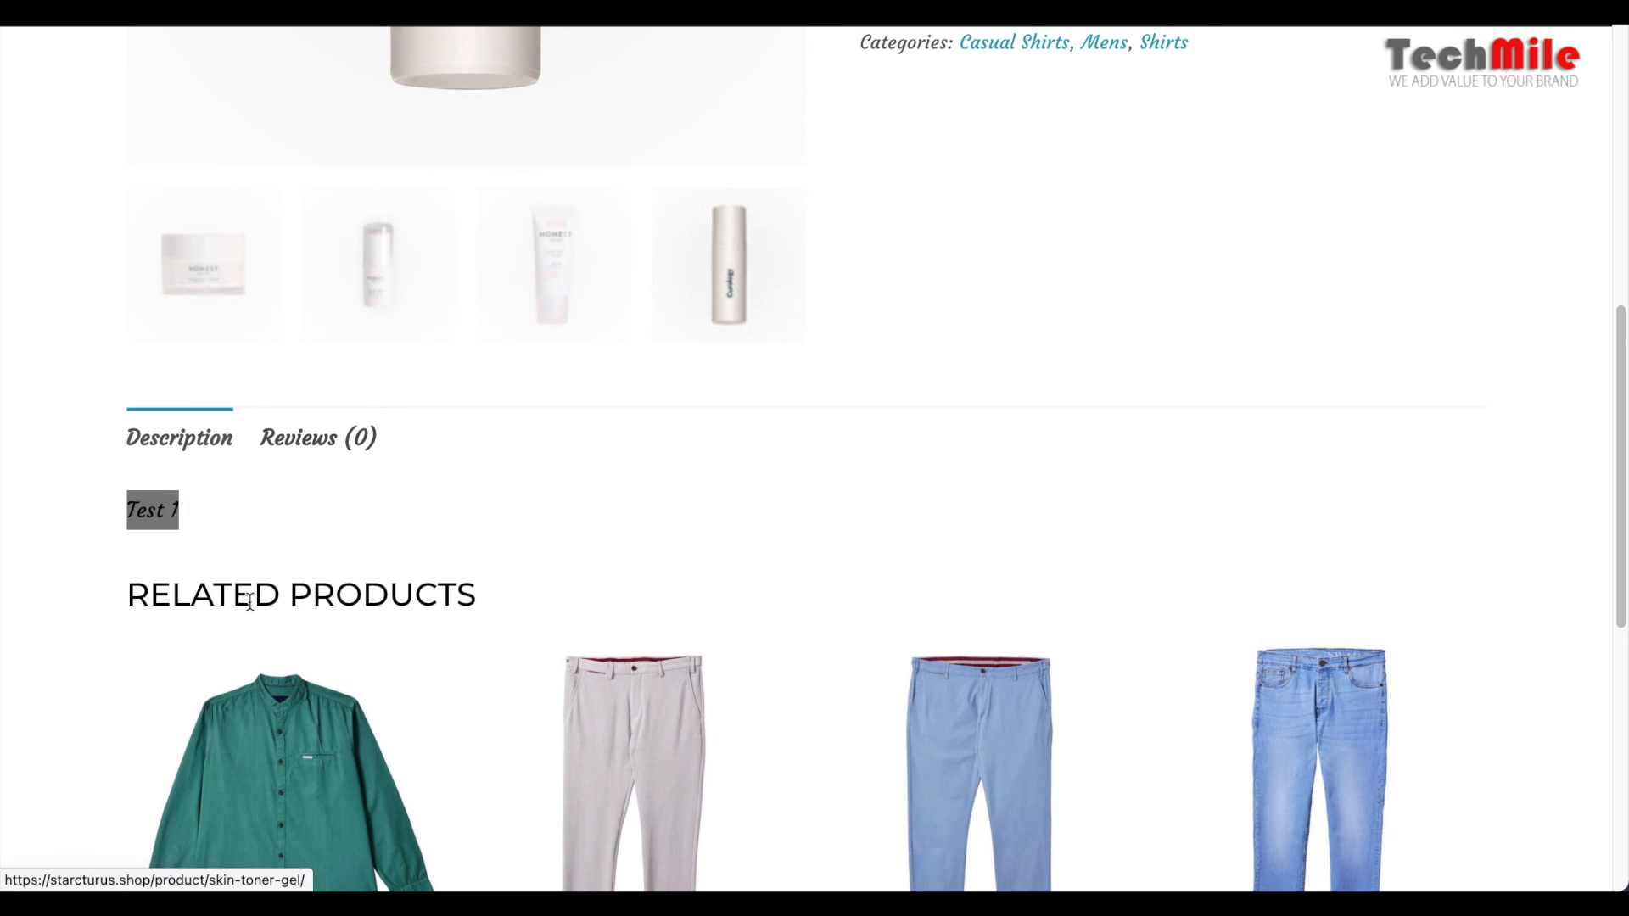
scroll(453, 649, "down", 4)
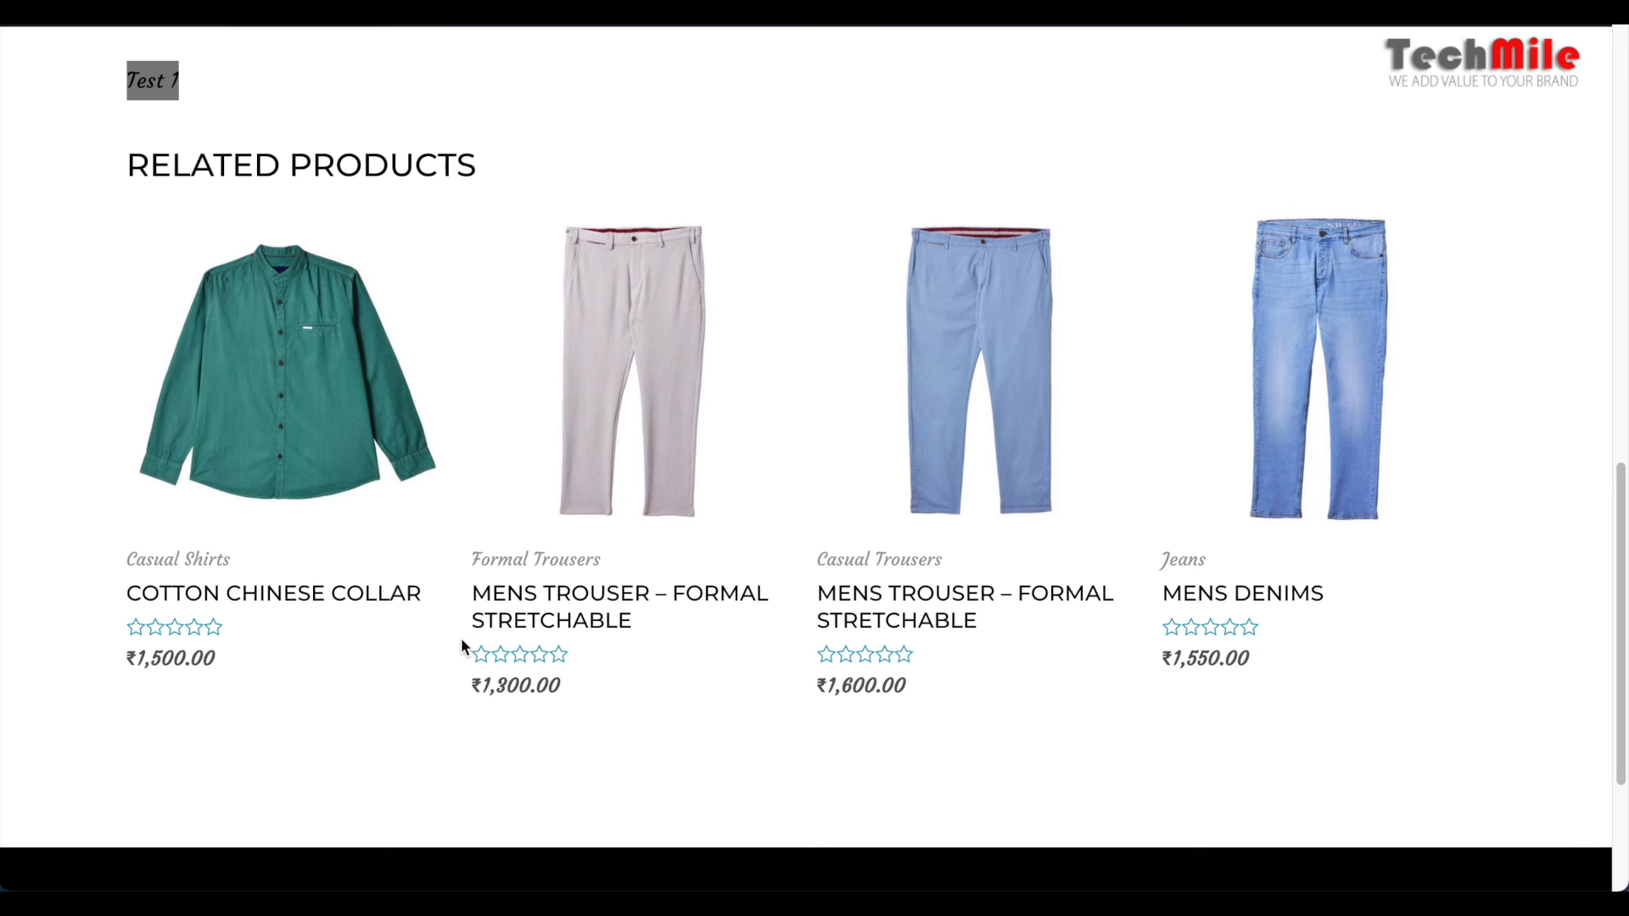